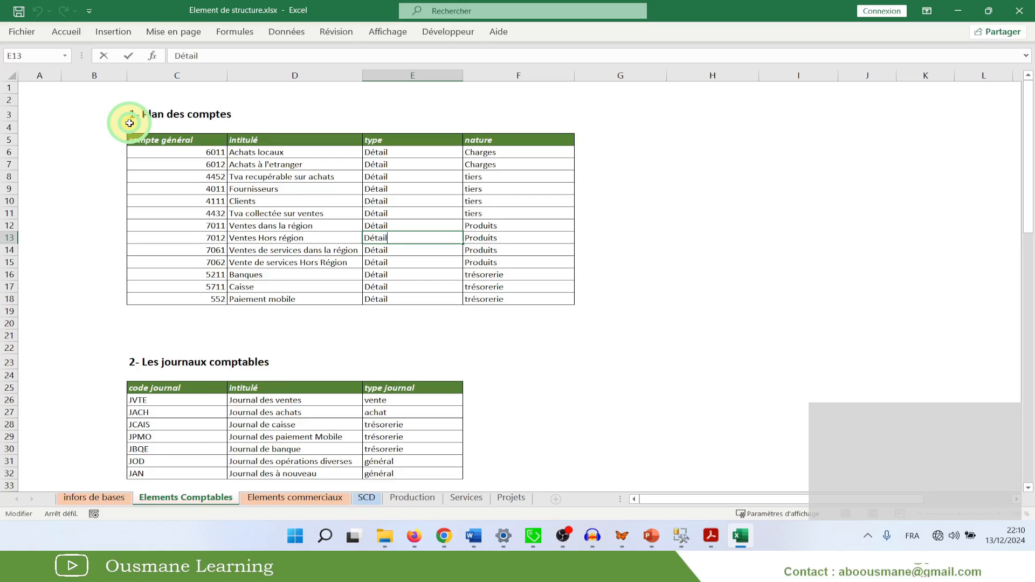
Examine the Plan des comptes table in the workbook and the SYSCOHADA account list in the PDF.
drag(93, 114, 565, 313)
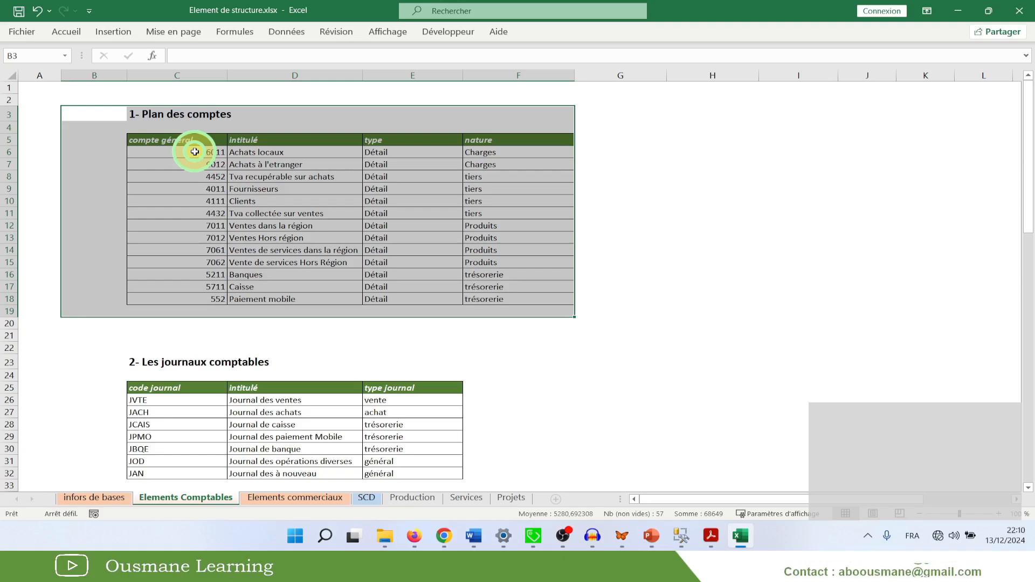
click(716, 543)
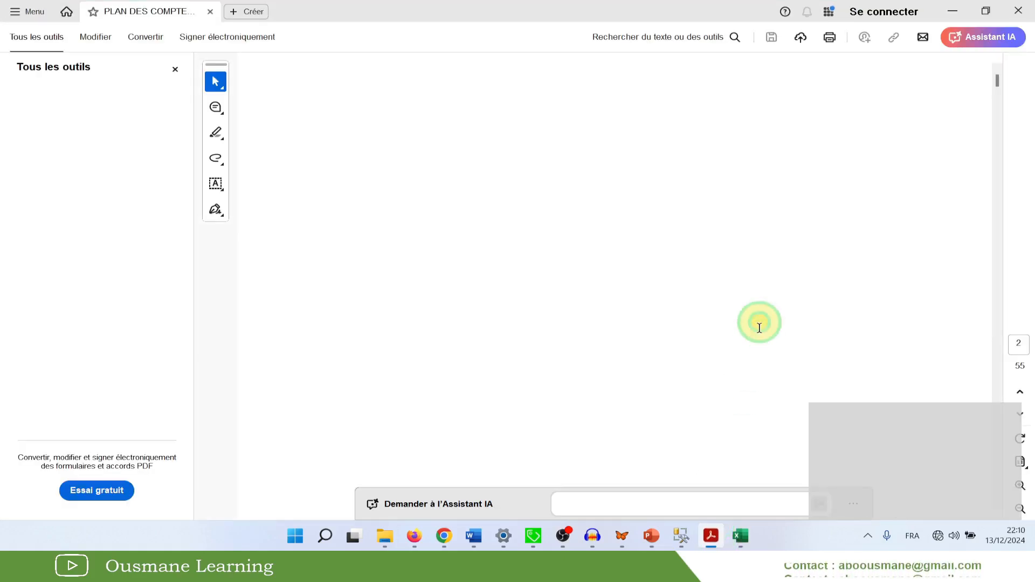
scroll(743, 283, up, 5)
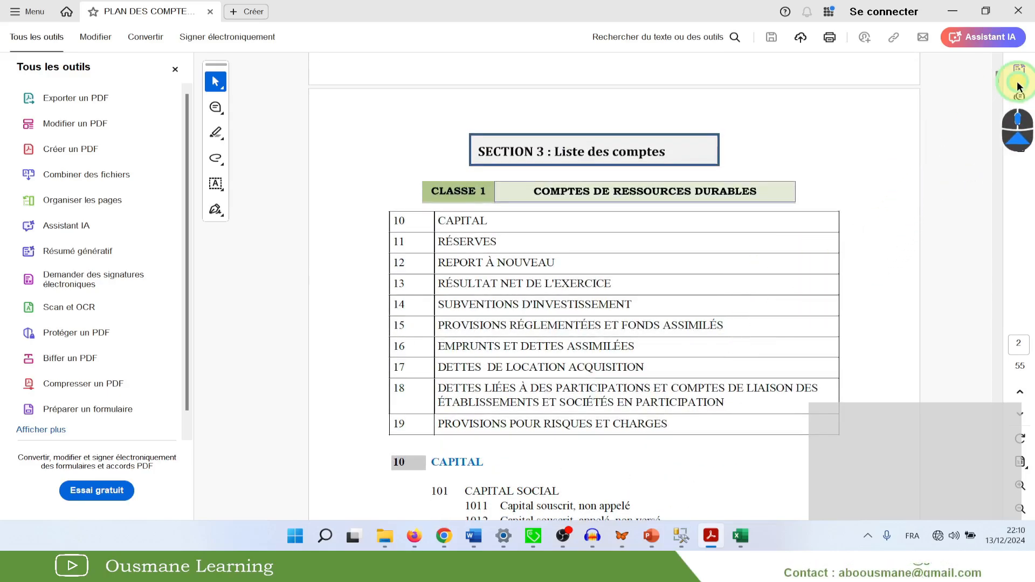
drag(997, 77, 995, 171)
scroll(839, 221, down, 12)
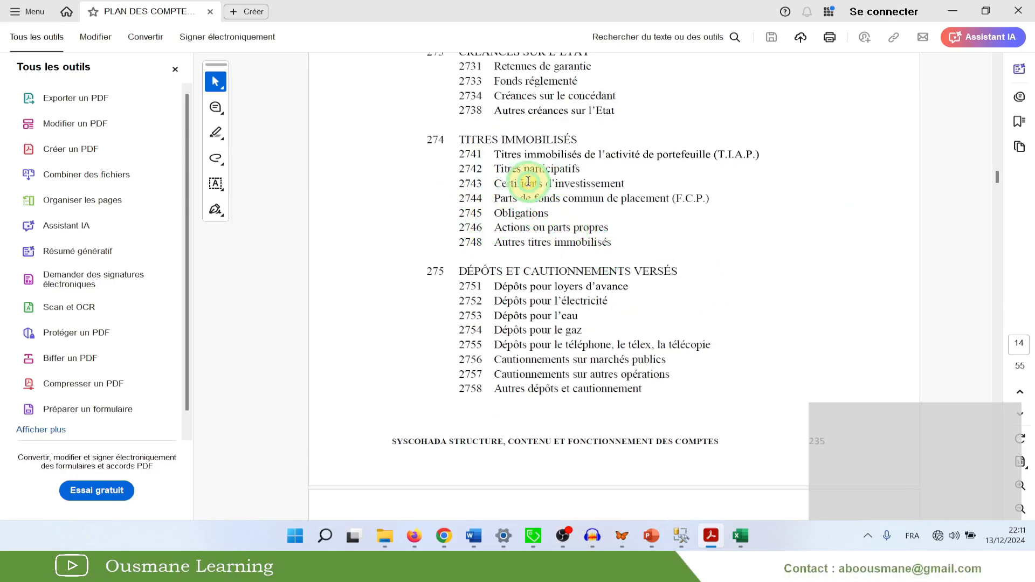
click(957, 11)
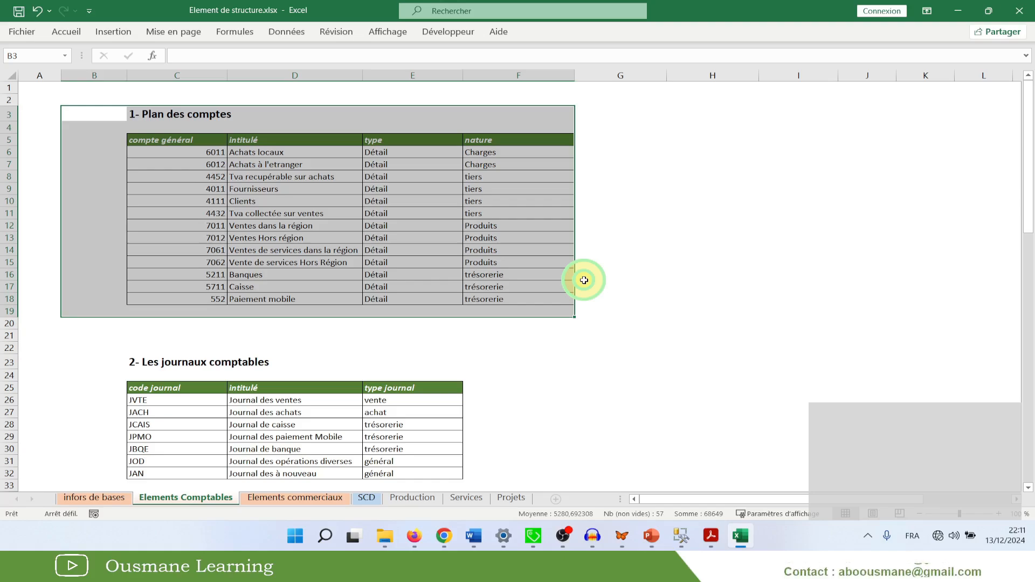
click(698, 286)
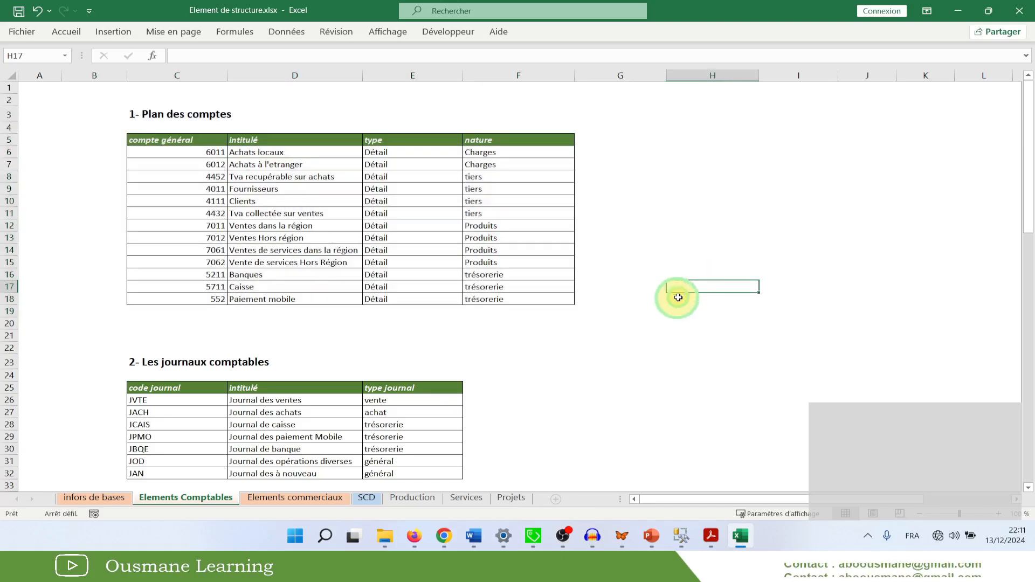
Switch to Sage 100c Gestion commerciale and open the commercial file PROXIMA.gcm as <Administrateur>.
click(533, 536)
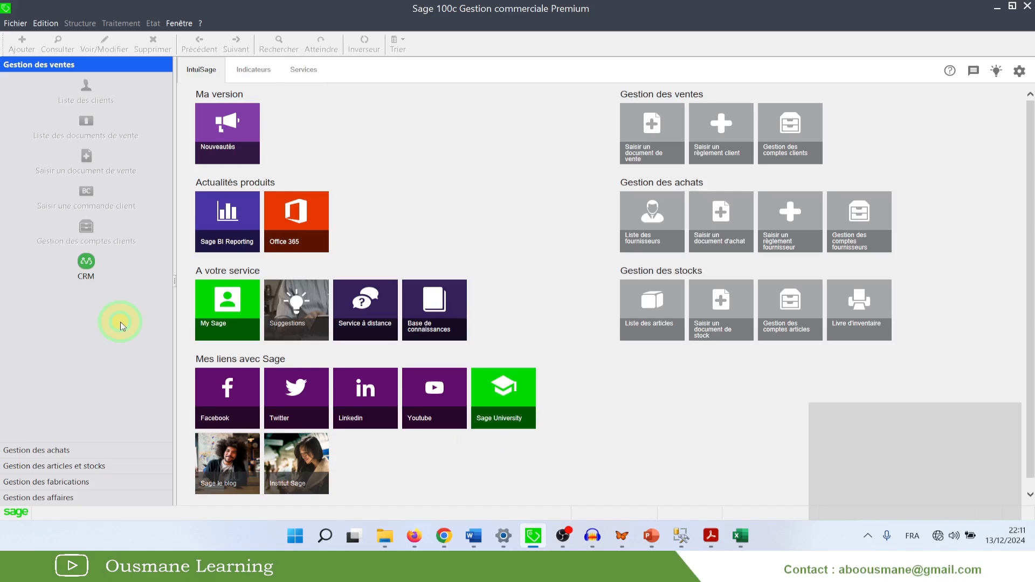
click(15, 23)
click(38, 45)
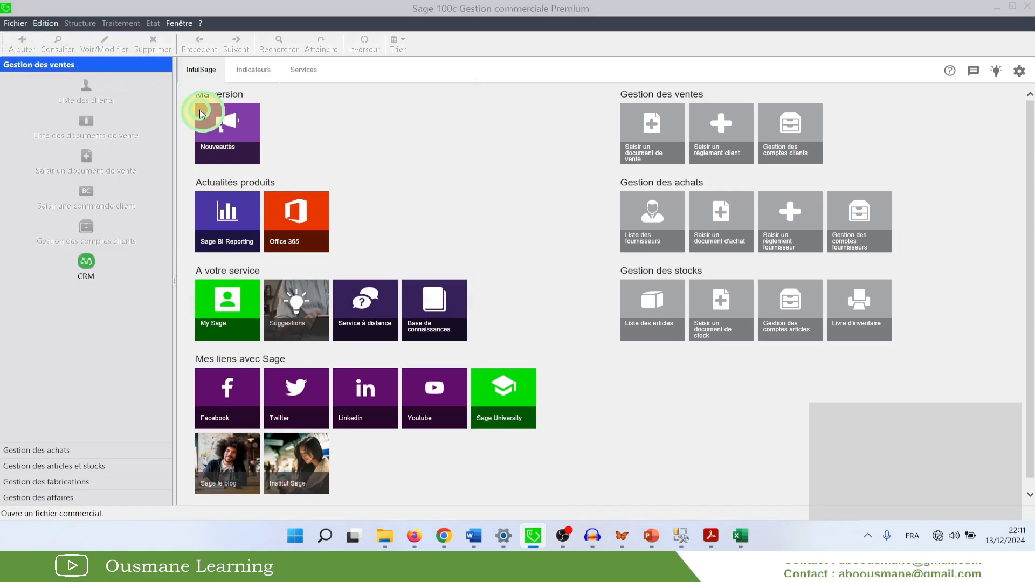
click(155, 146)
double_click(155, 147)
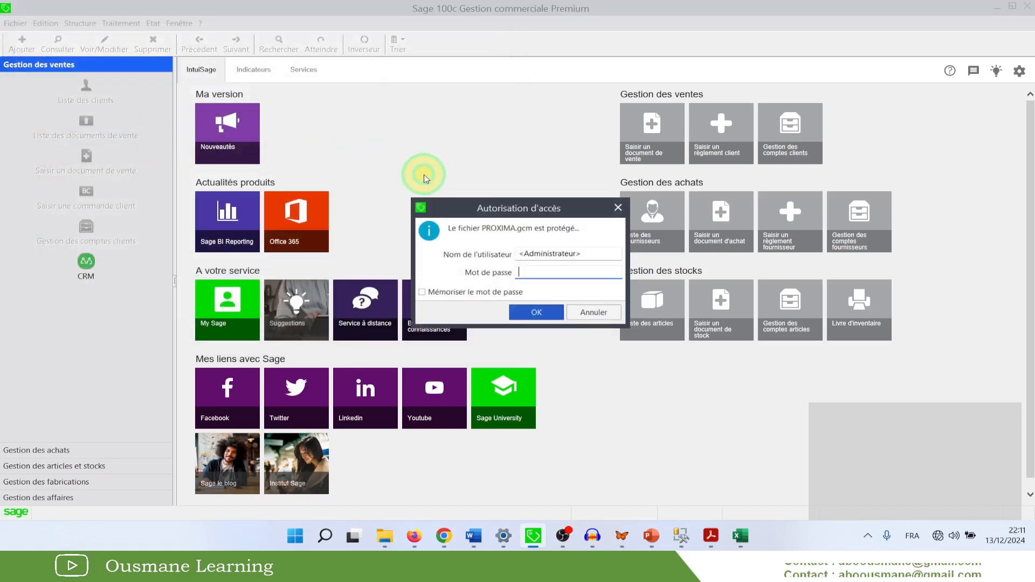
click(536, 315)
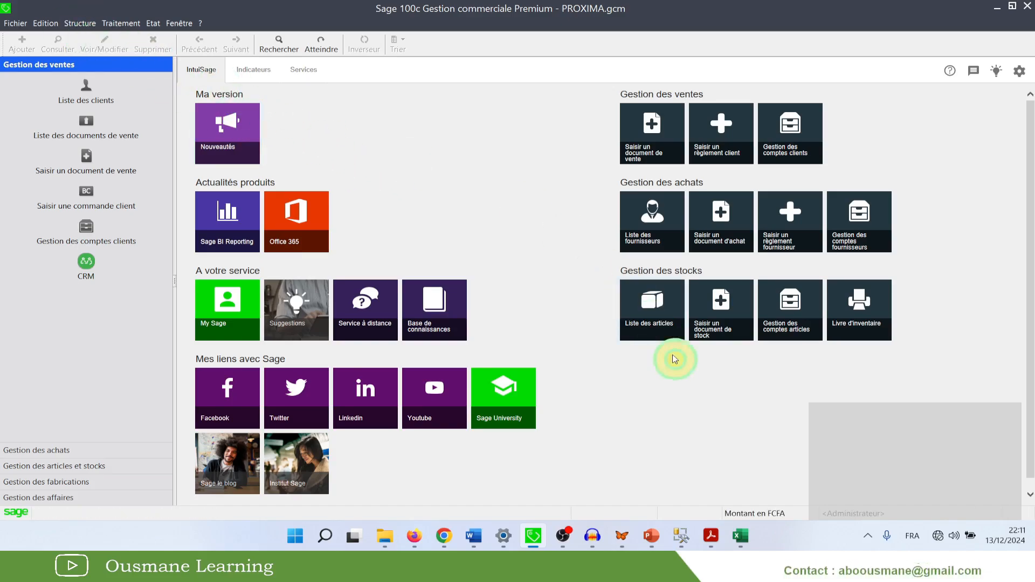
Check the Elements Comptables sheet in Excel and open the Plan Comptable list in Sage 100c.
click(740, 536)
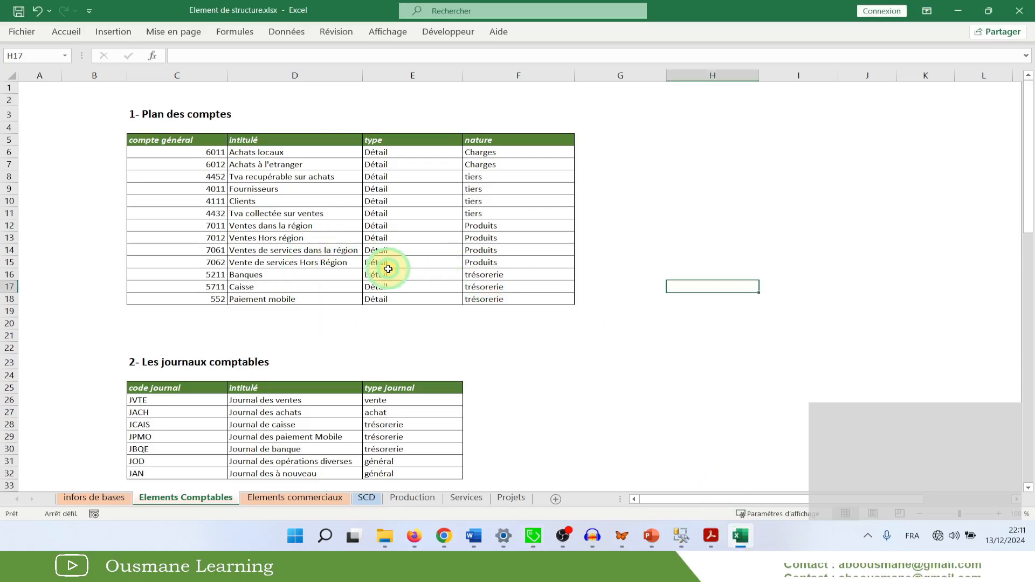
scroll(384, 254, down, 5)
scroll(345, 267, up, 5)
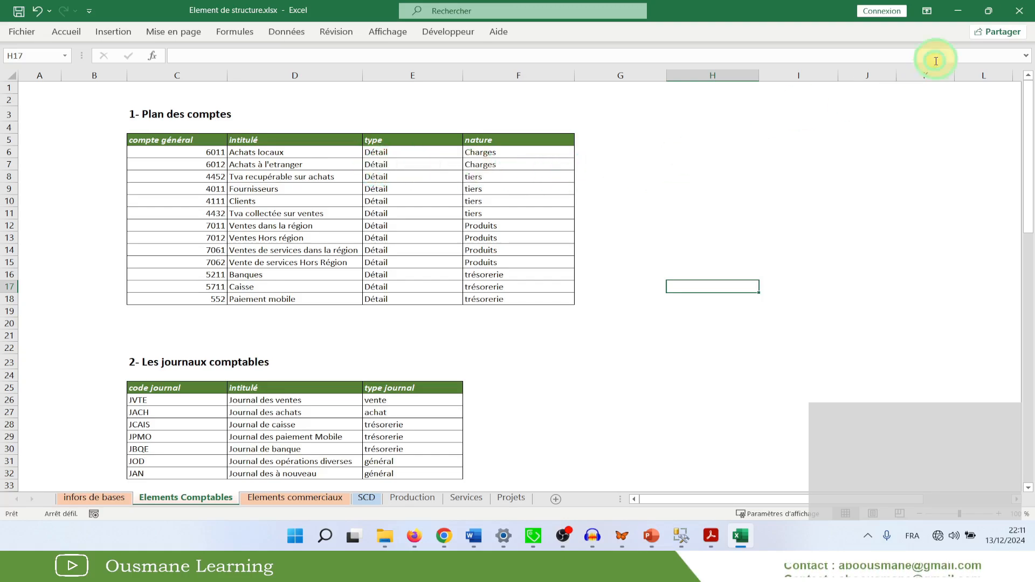
click(958, 11)
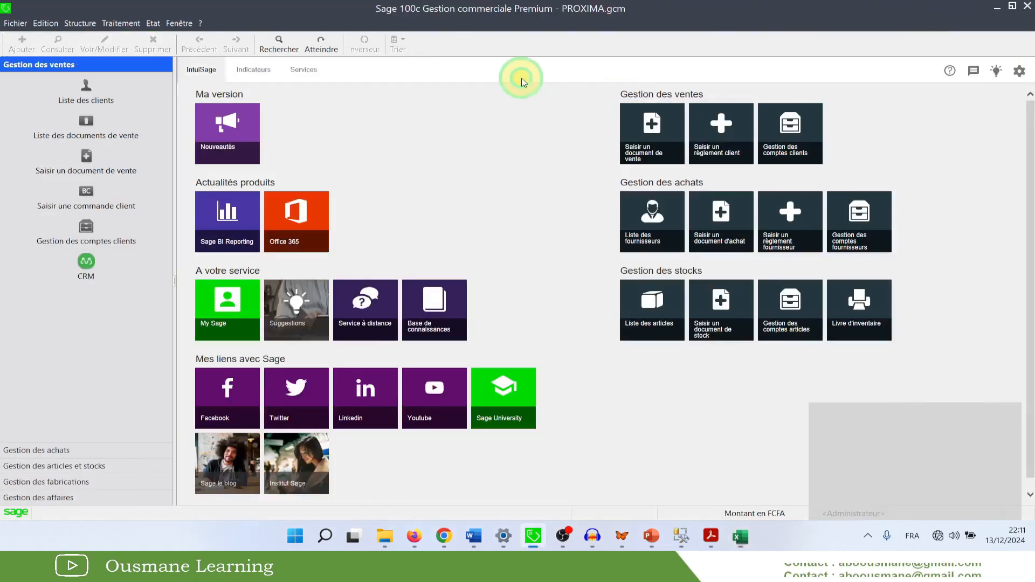
click(77, 23)
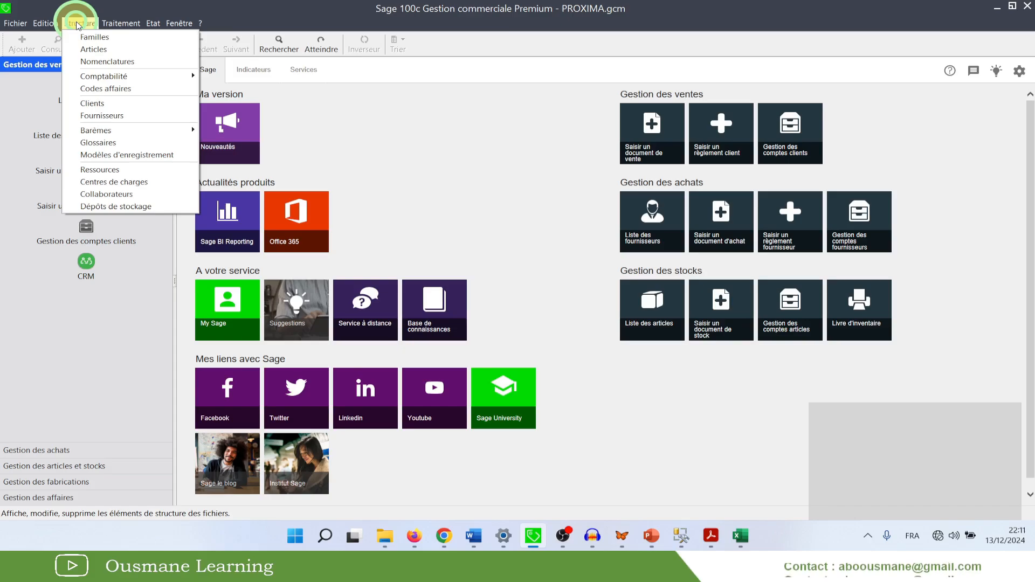
mouse_move(120, 81)
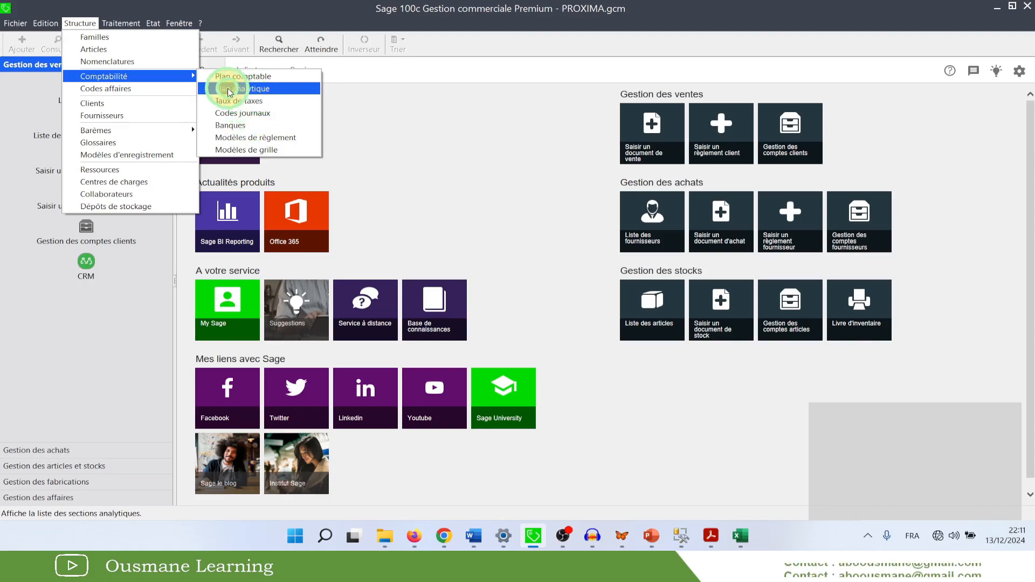
click(240, 76)
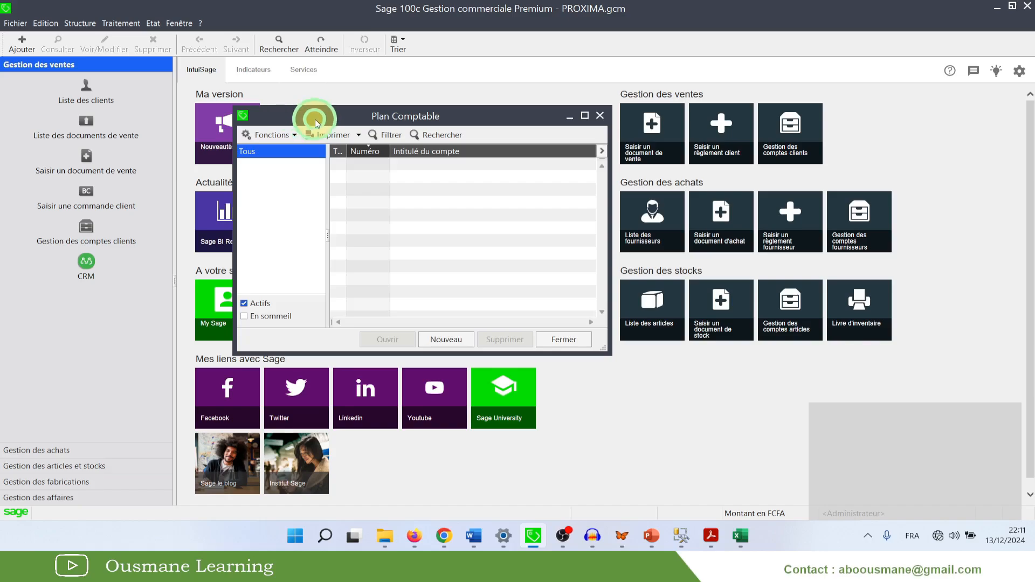
mouse_move(339, 115)
mouse_down()
mouse_move(359, 125)
mouse_move(331, 114)
mouse_up()
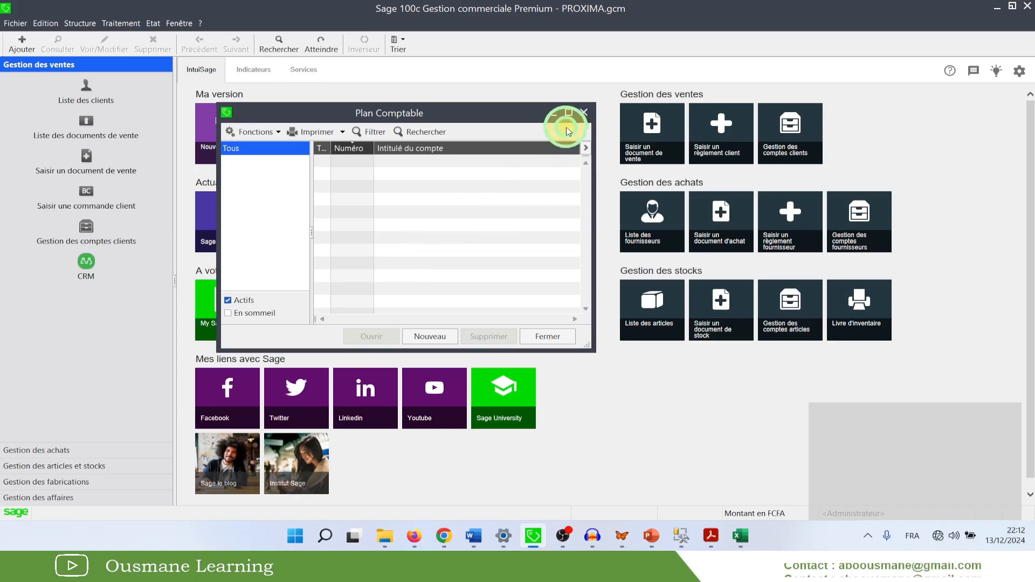
click(568, 113)
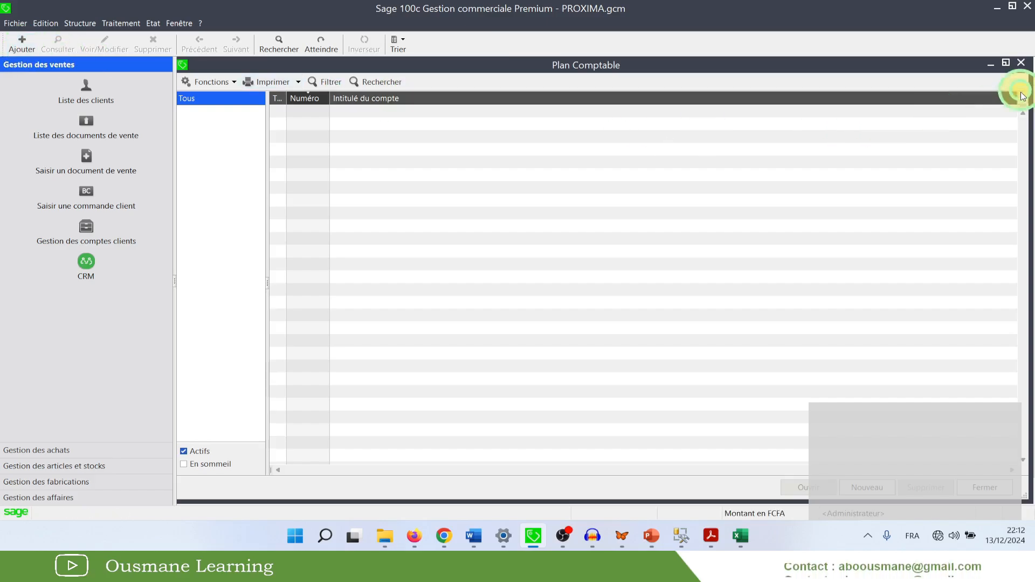
click(1006, 63)
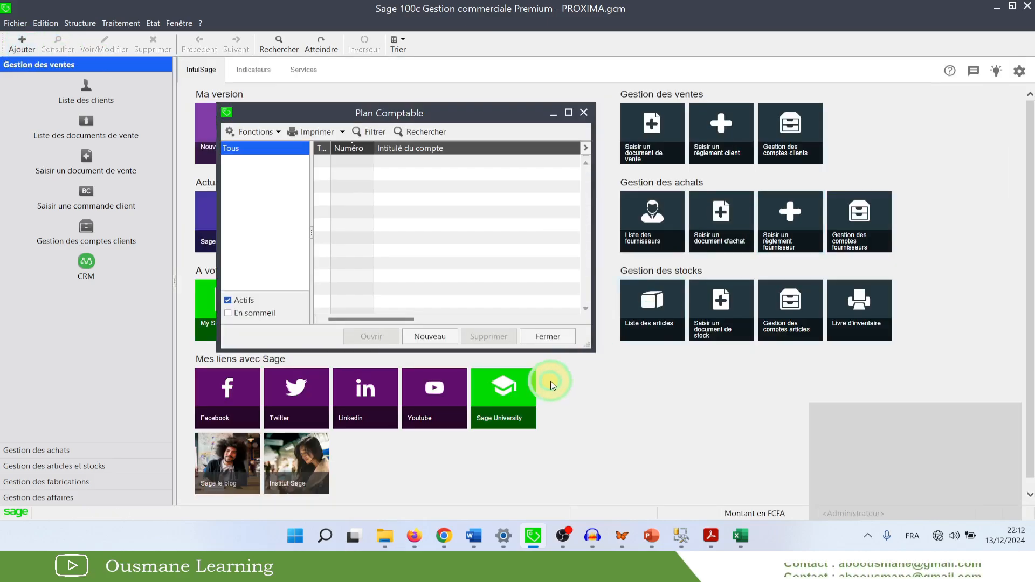
click(424, 339)
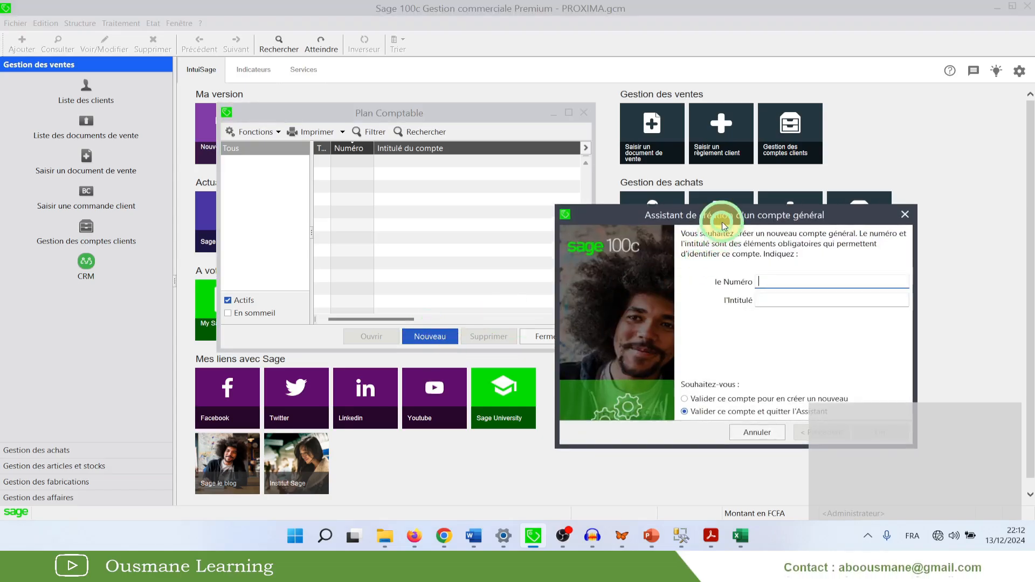
drag(723, 226, 422, 181)
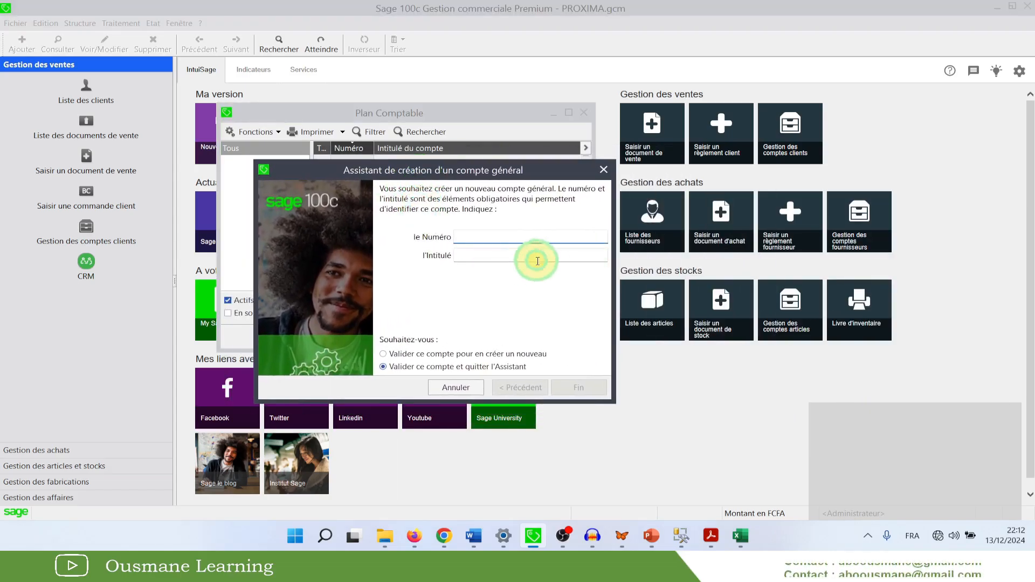
click(603, 170)
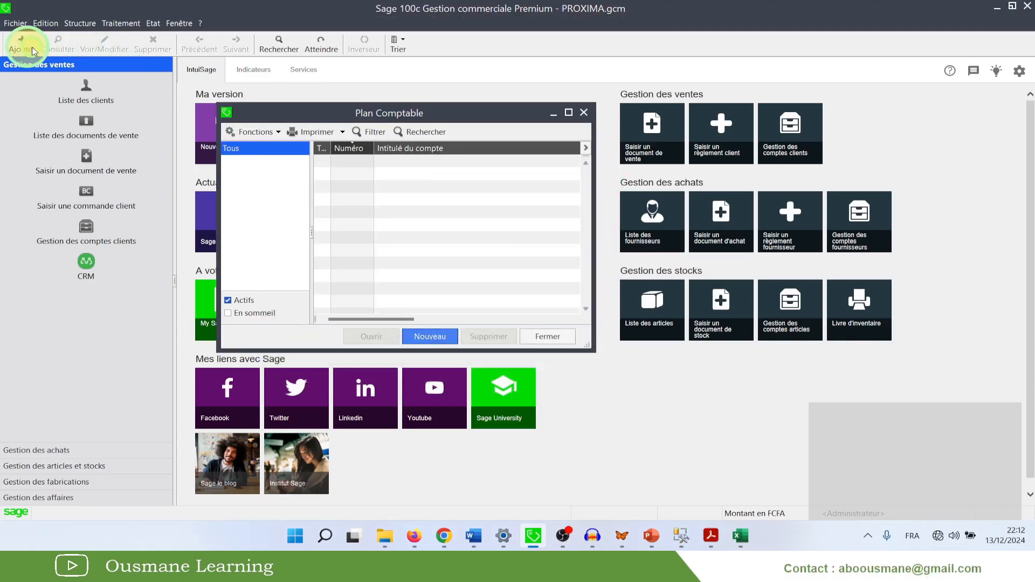
click(22, 46)
drag(381, 166, 354, 168)
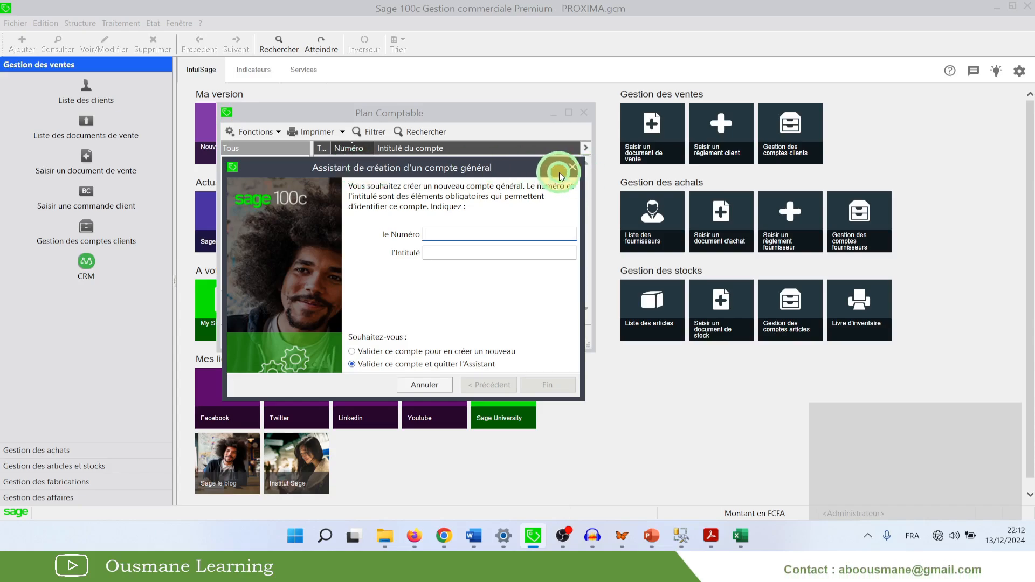
drag(508, 171, 471, 168)
click(592, 161)
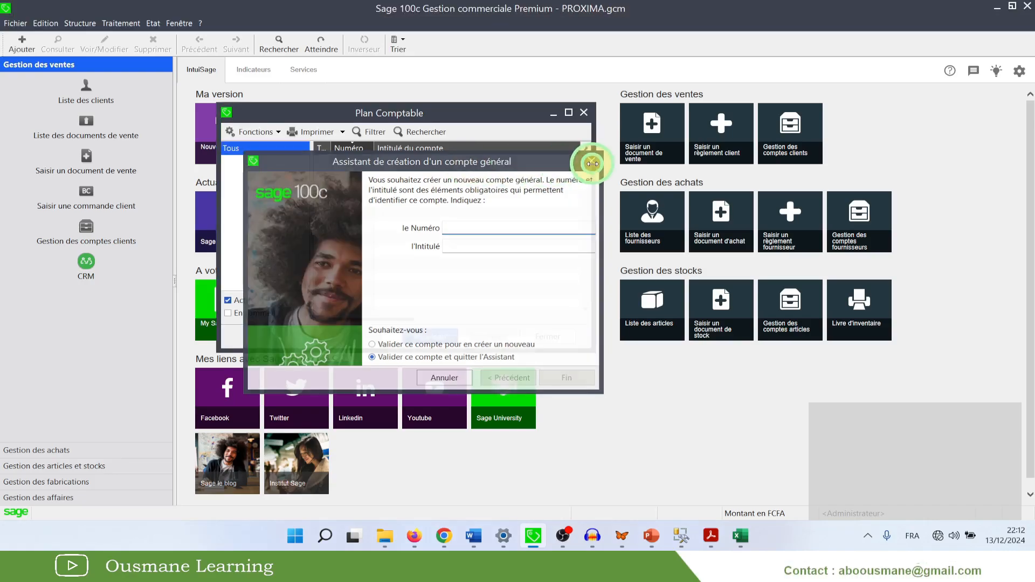
Try the full general account form with the creation assistant turned off, closing it empty and turning the assistant back on.
click(181, 25)
click(201, 144)
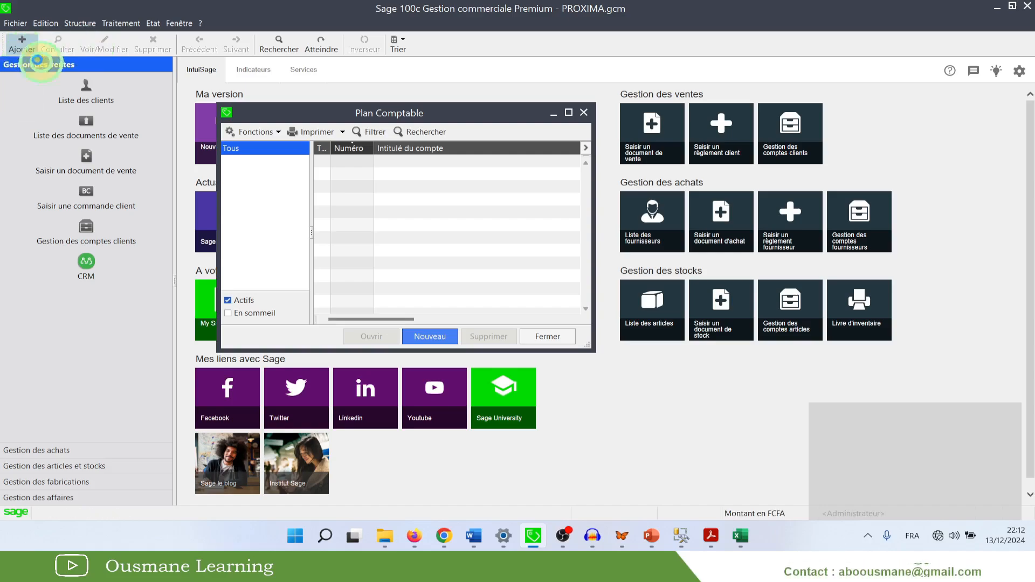
click(21, 43)
drag(451, 167, 437, 107)
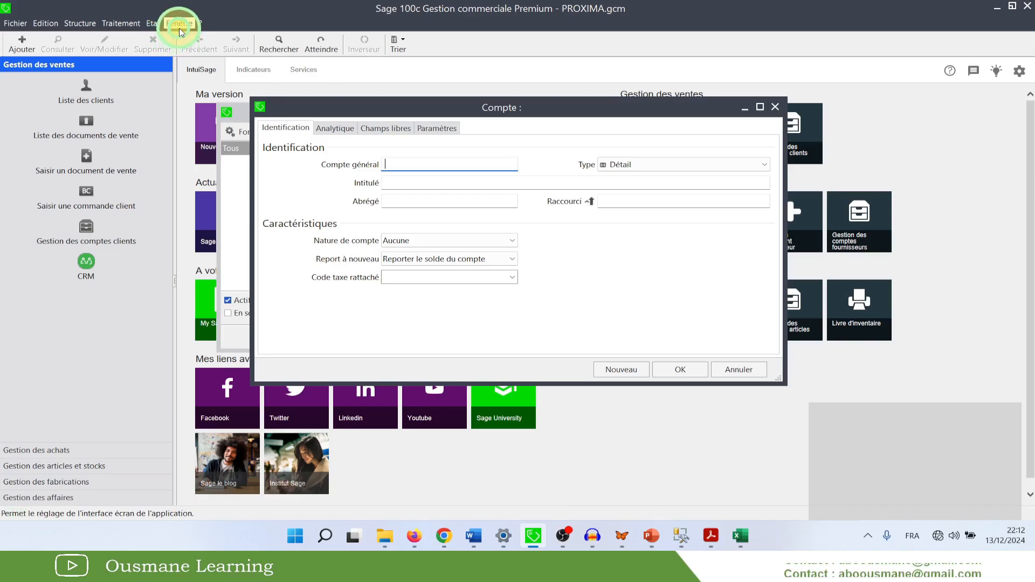
drag(307, 107, 309, 124)
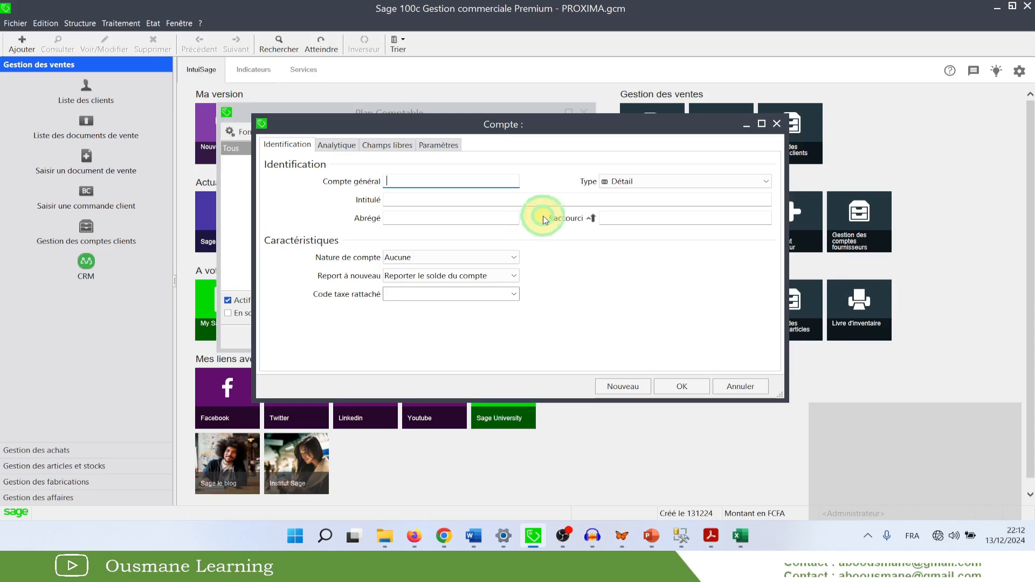
click(776, 125)
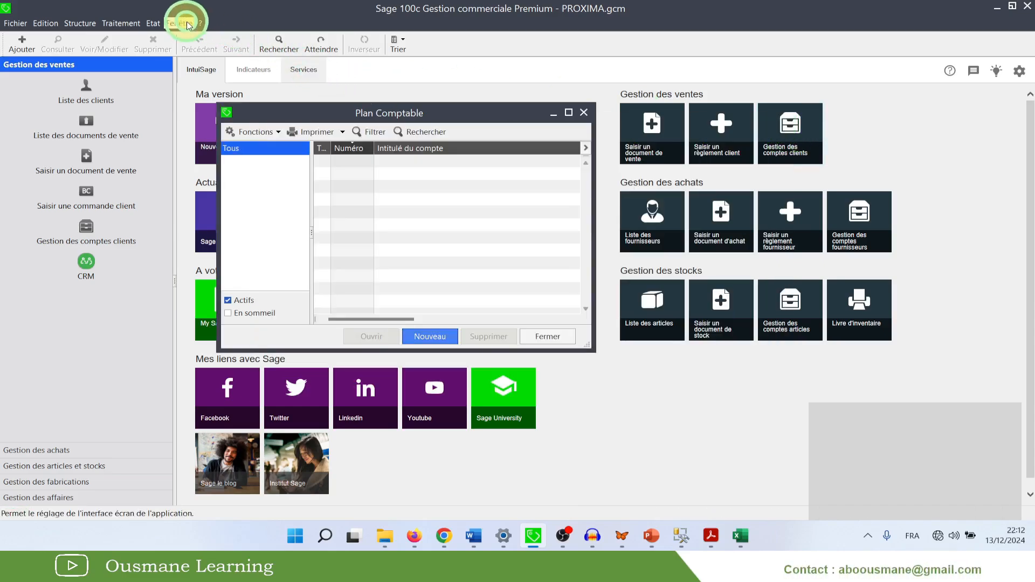
click(179, 24)
click(216, 149)
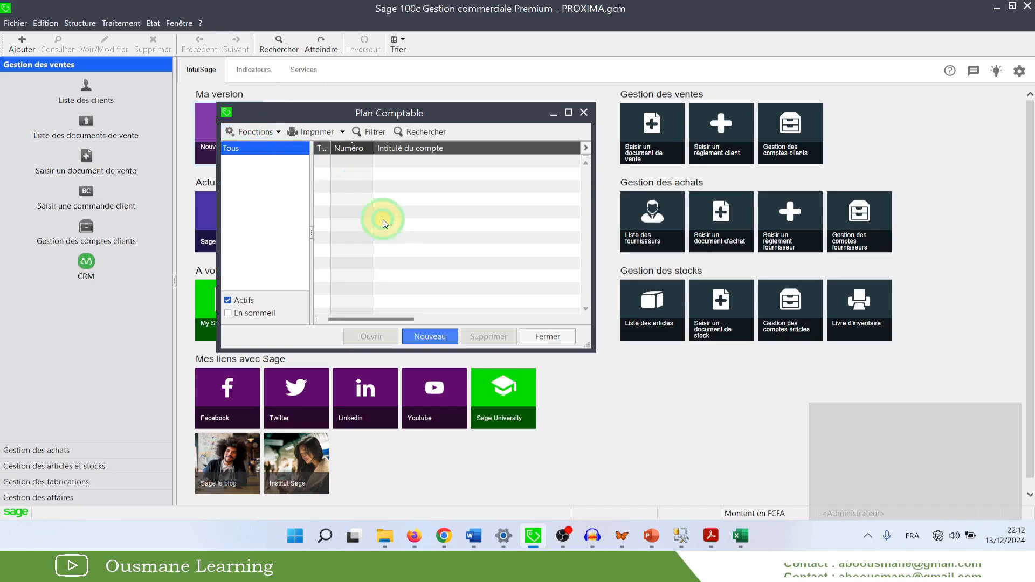
Create general account 6011 titled "Achats locaux" with the option to validate it and create another.
click(430, 337)
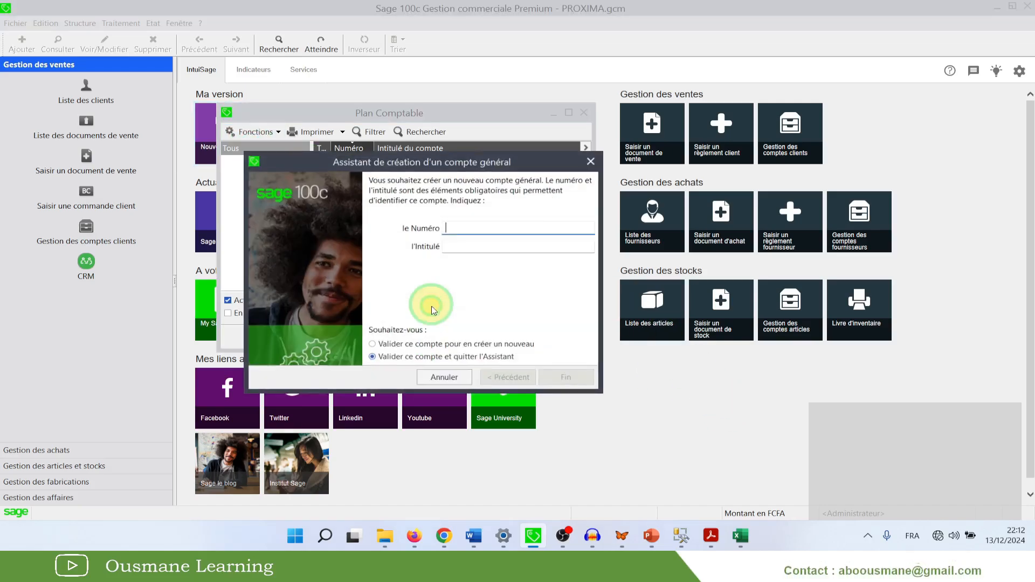
click(431, 231)
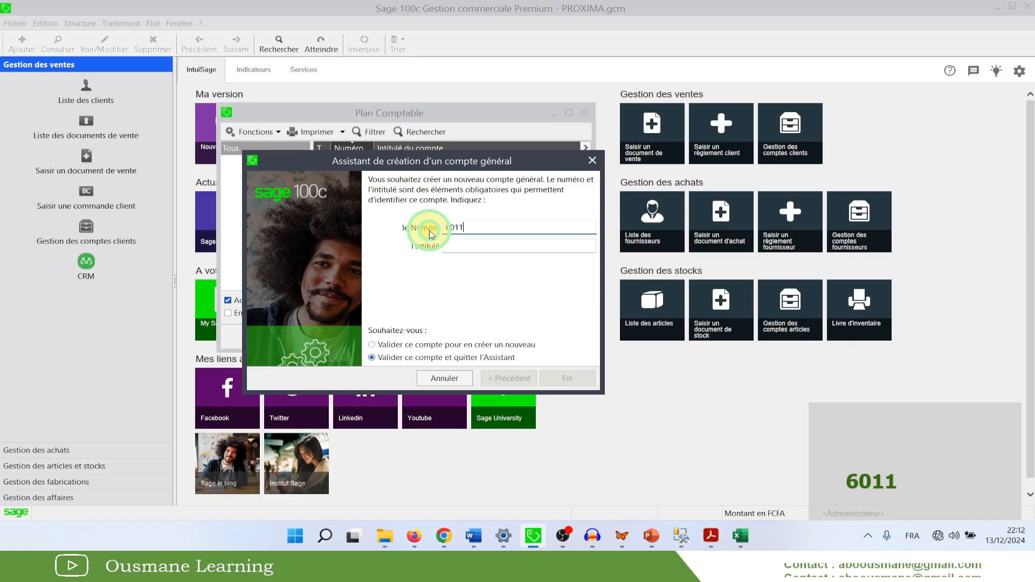
text(Achats)
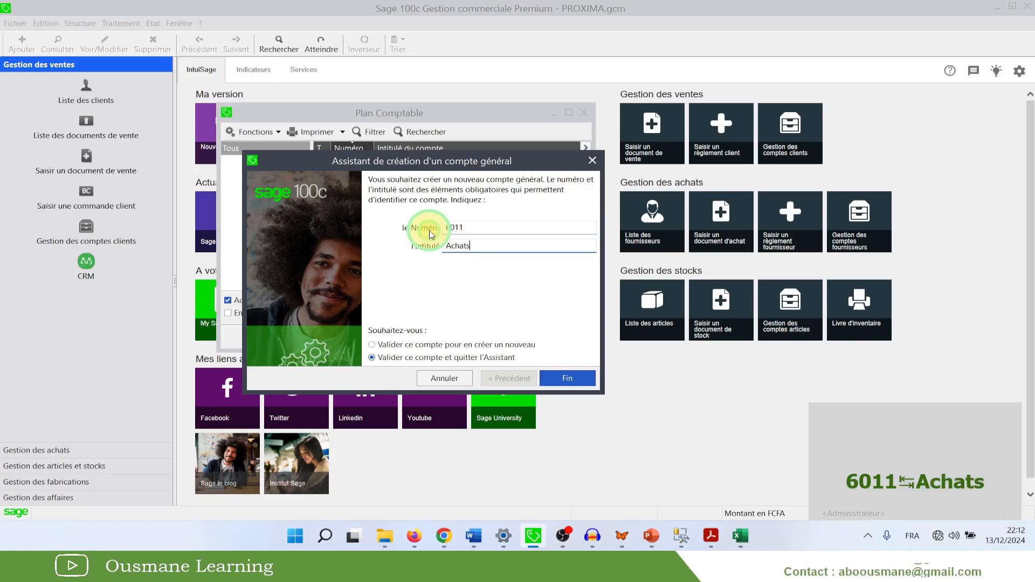
text( locaux)
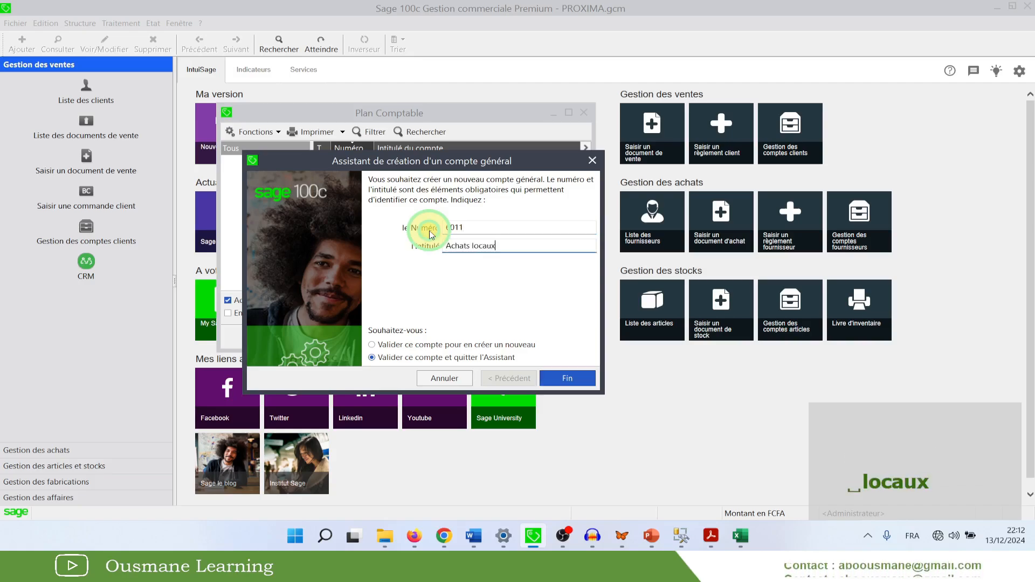
click(513, 345)
click(561, 378)
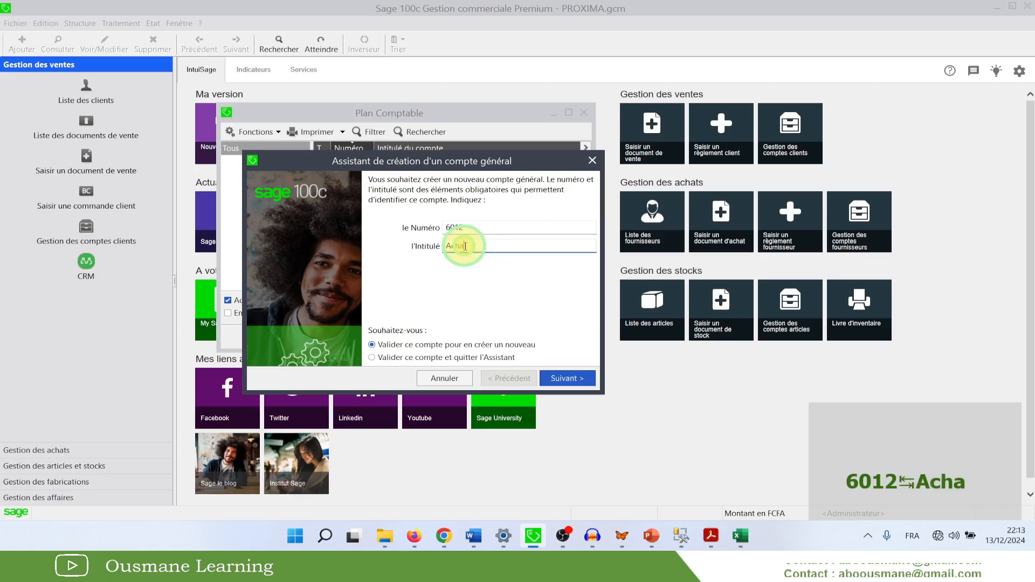
Create general account 6012 titled "Achats à l'etranger" and close the creation assistant.
text(à l'et)
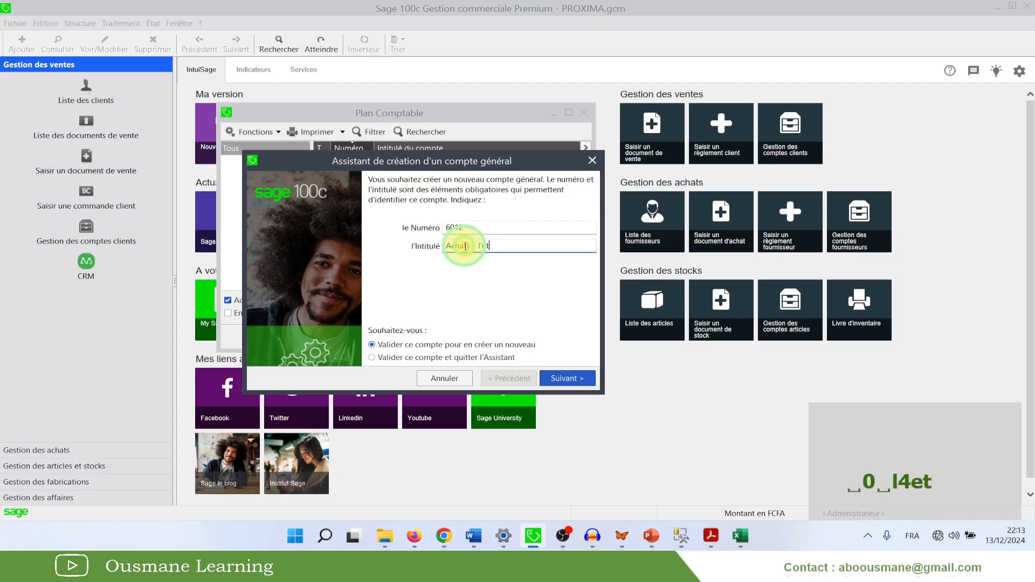
text(ranger)
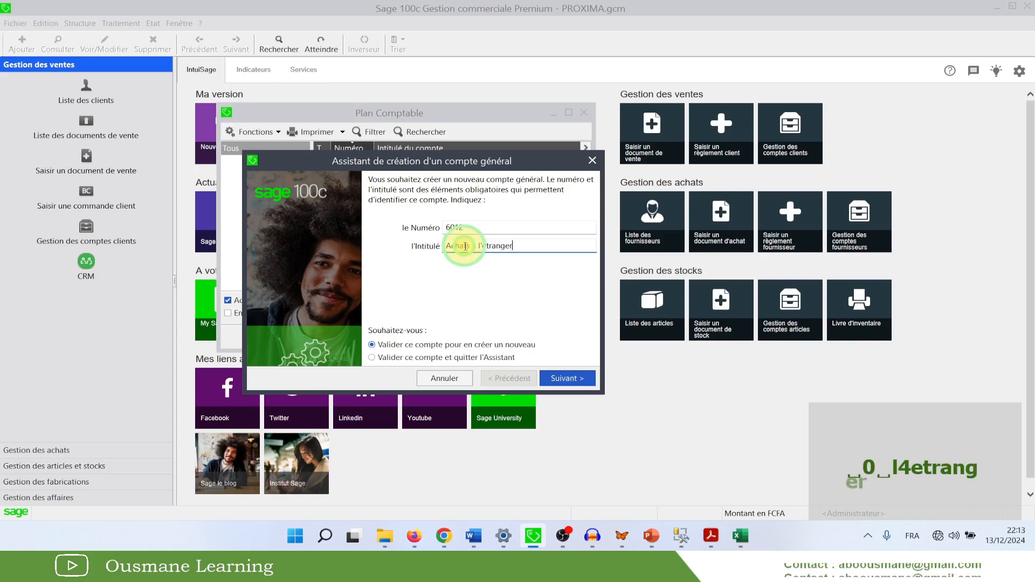
click(560, 378)
click(593, 160)
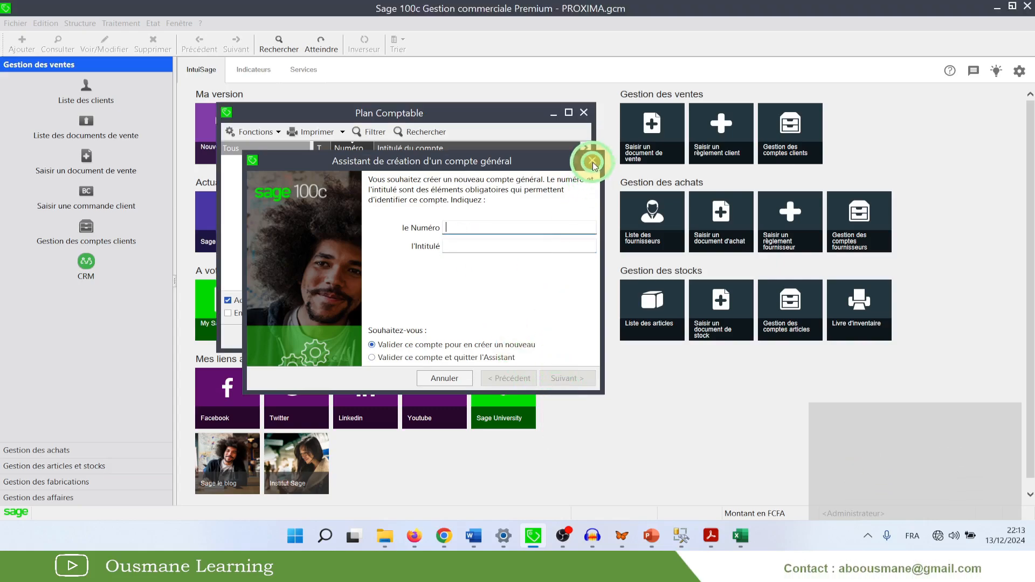
Turn off the creation assistant and open the full form for a new general account from the Plan Comptable.
click(153, 24)
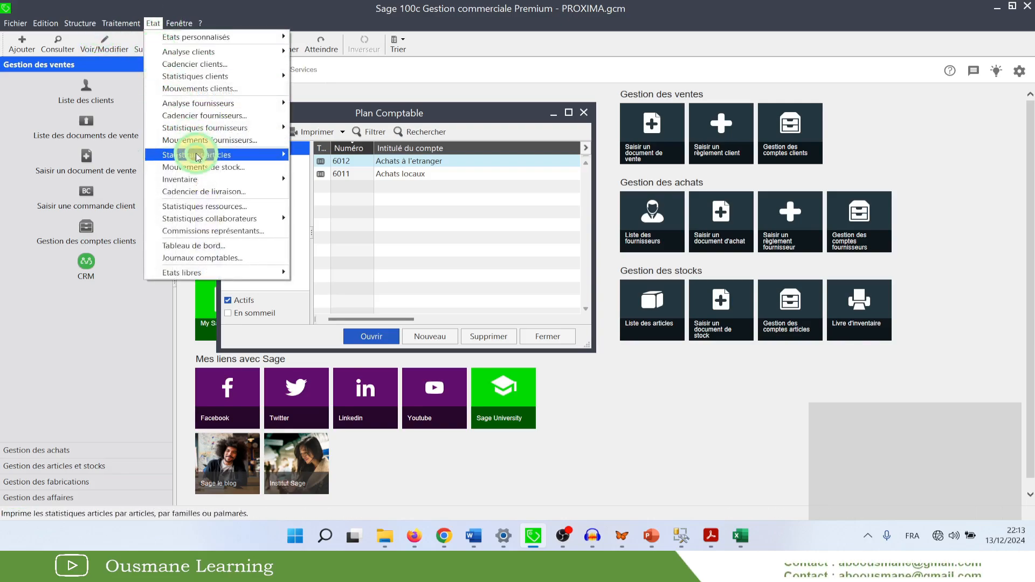
click(178, 23)
click(208, 130)
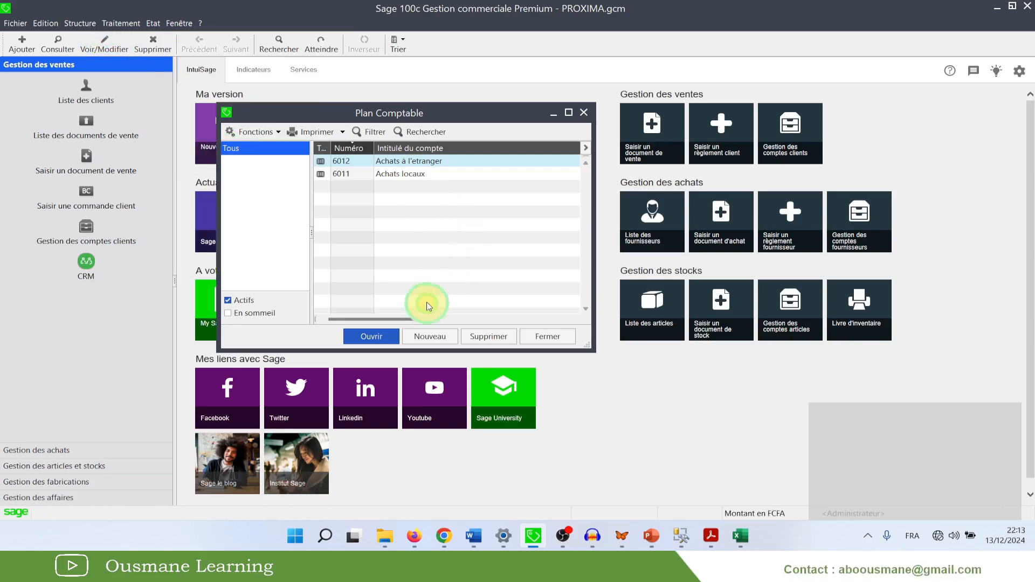
click(429, 337)
drag(493, 130, 506, 149)
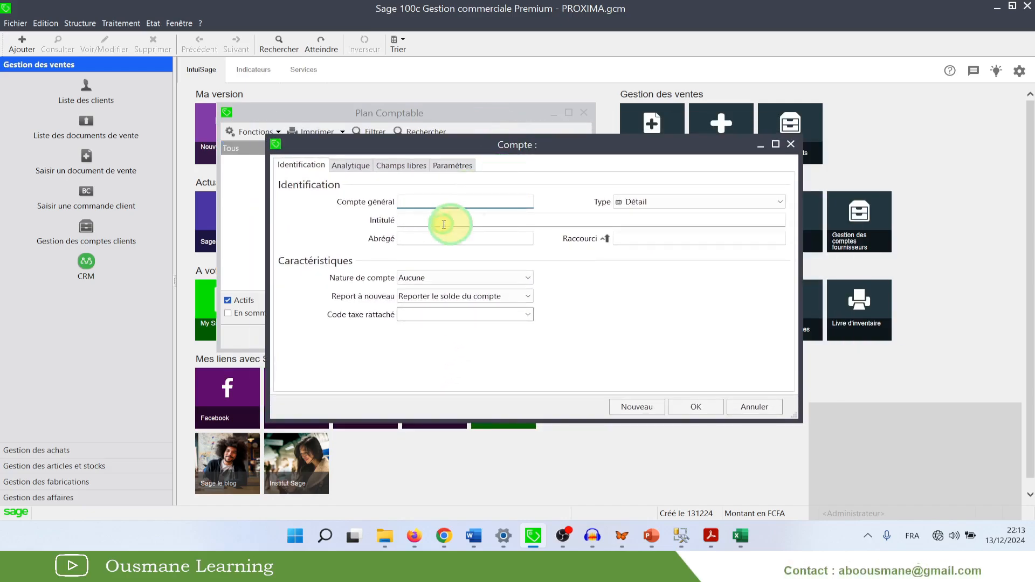
Switch to Excel to review the type and nature columns of the Plan des comptes table, and return to Sage 100c.
click(741, 535)
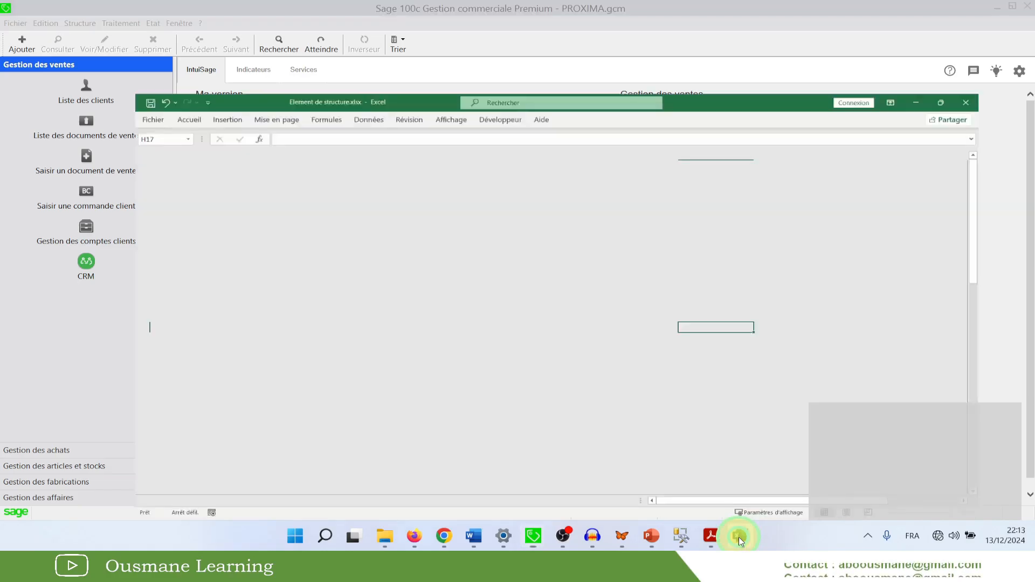
drag(377, 152, 397, 310)
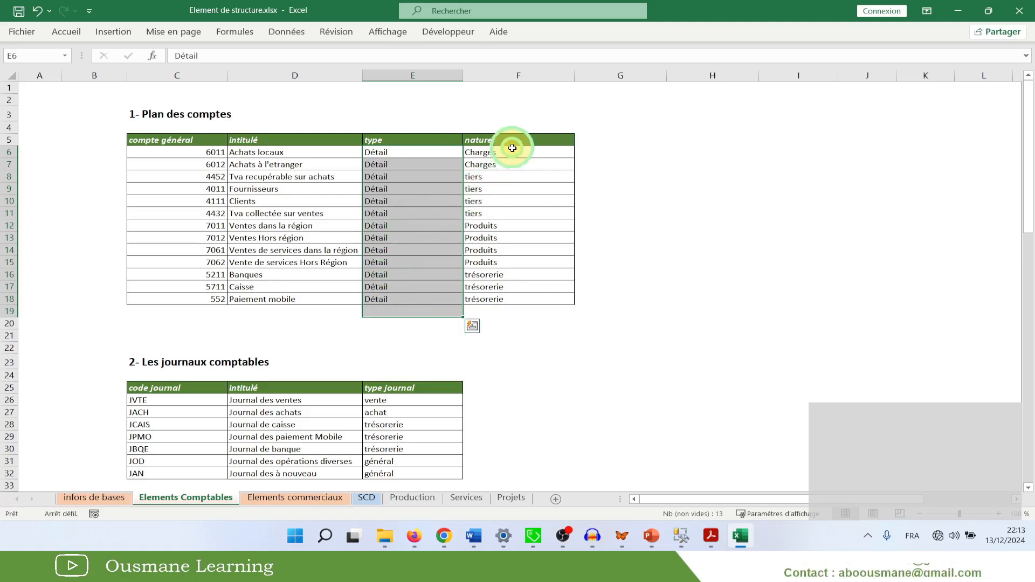
drag(512, 141, 516, 311)
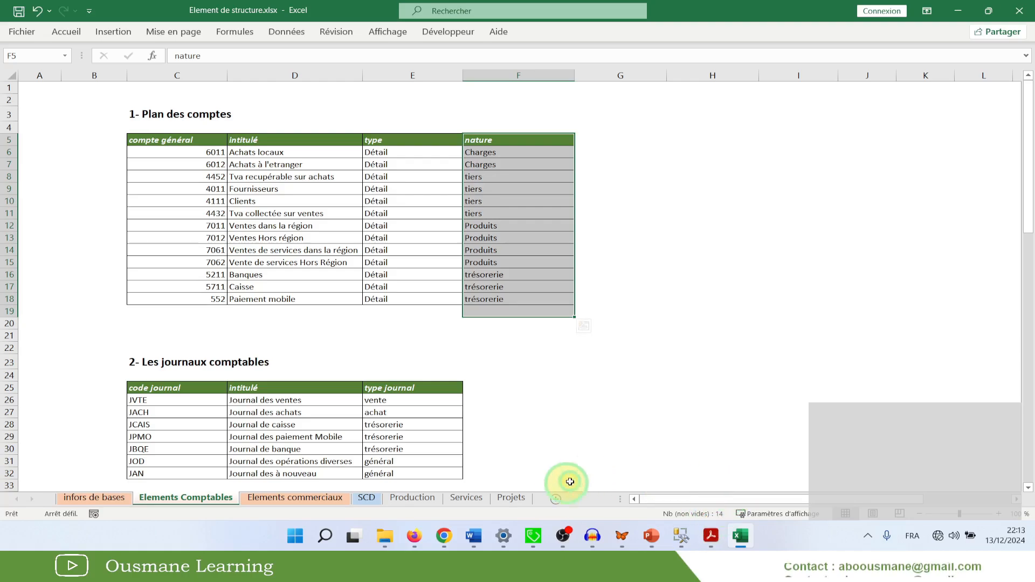
click(533, 535)
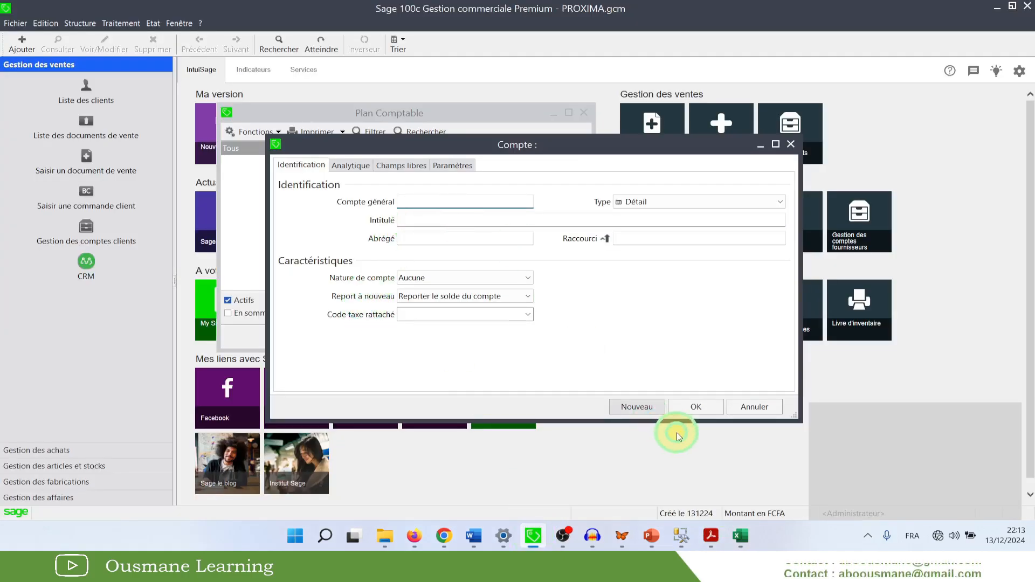
click(741, 536)
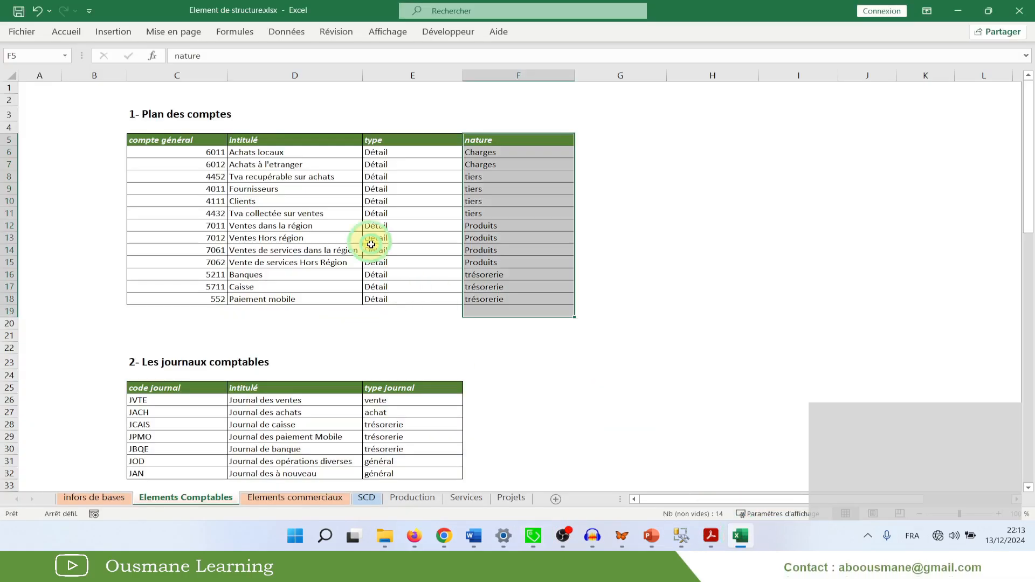
click(740, 534)
Enter 4452 as the general account number and choose Détail as its type.
click(468, 214)
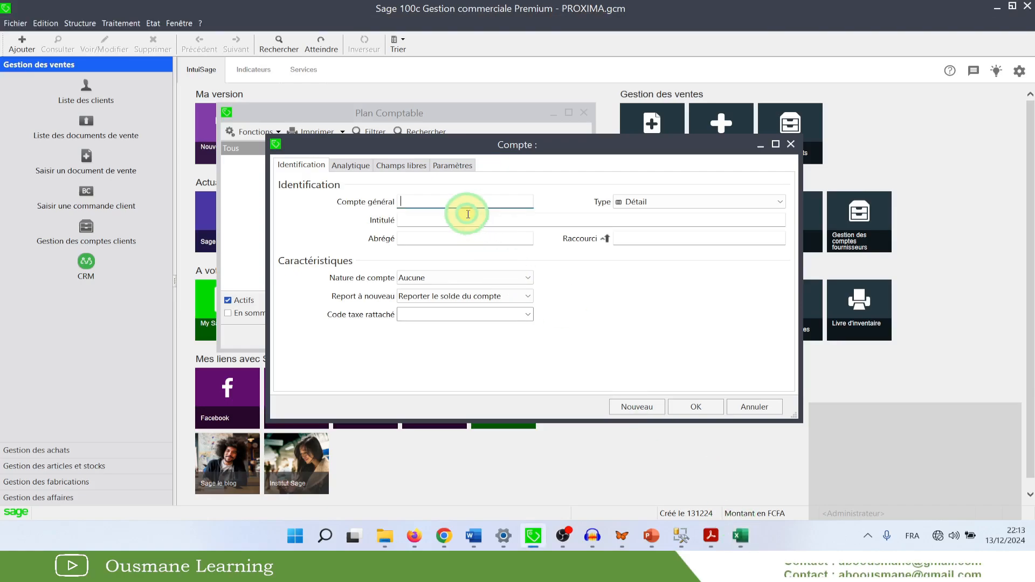
text(4452)
key(Tab)
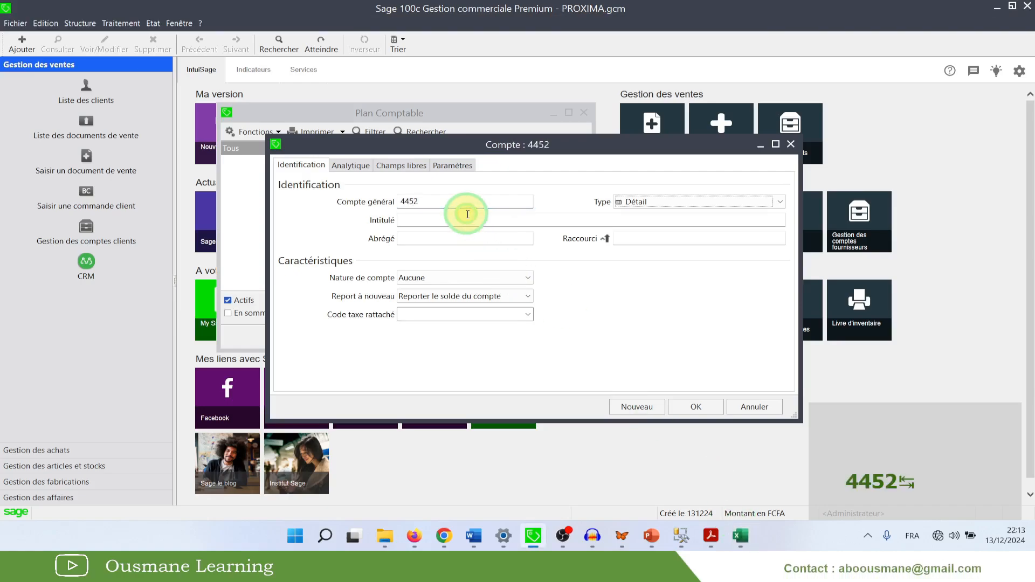
click(646, 202)
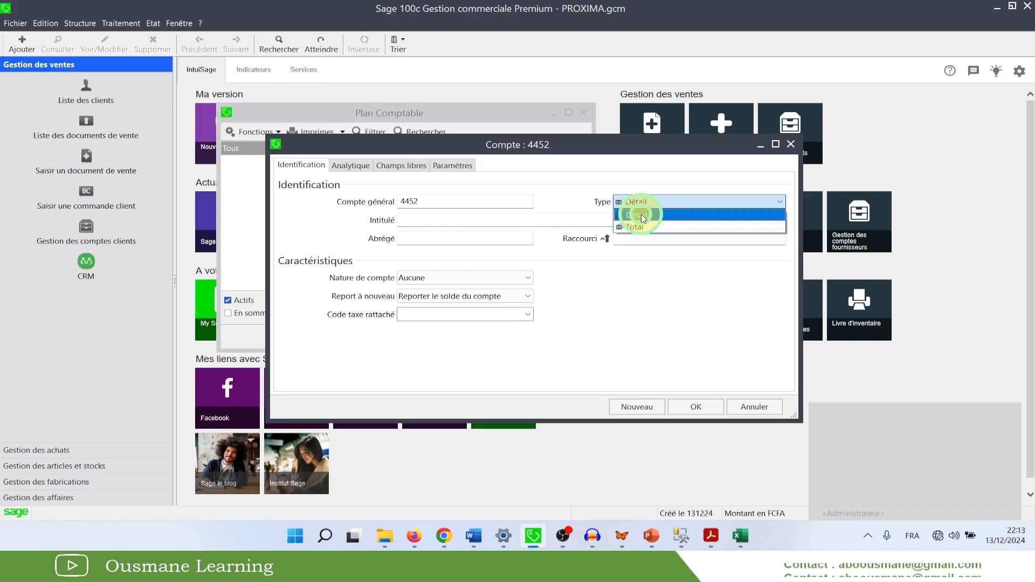
click(642, 214)
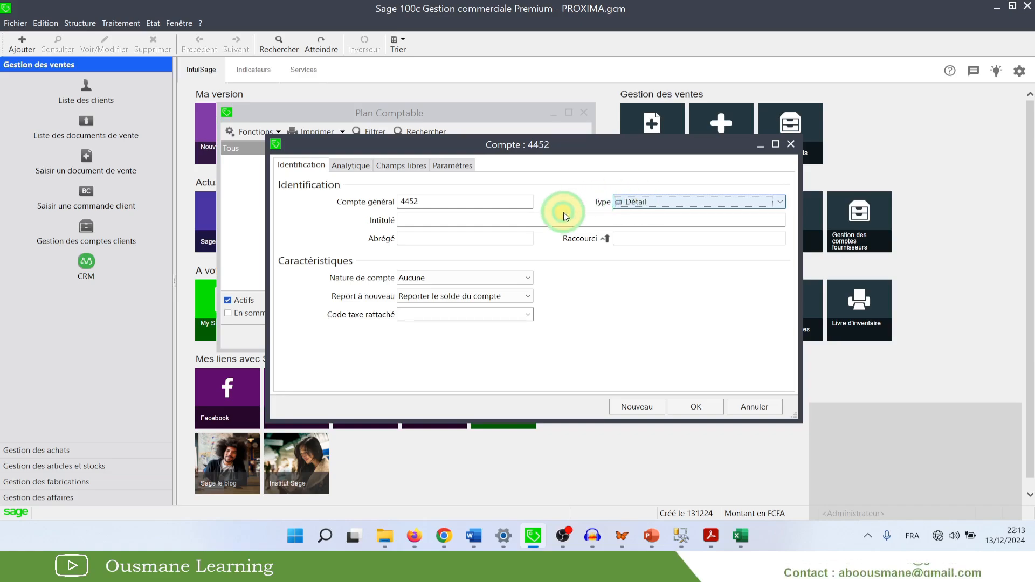
Title account 4452 "TVA recupérables sur achats locaux".
click(524, 222)
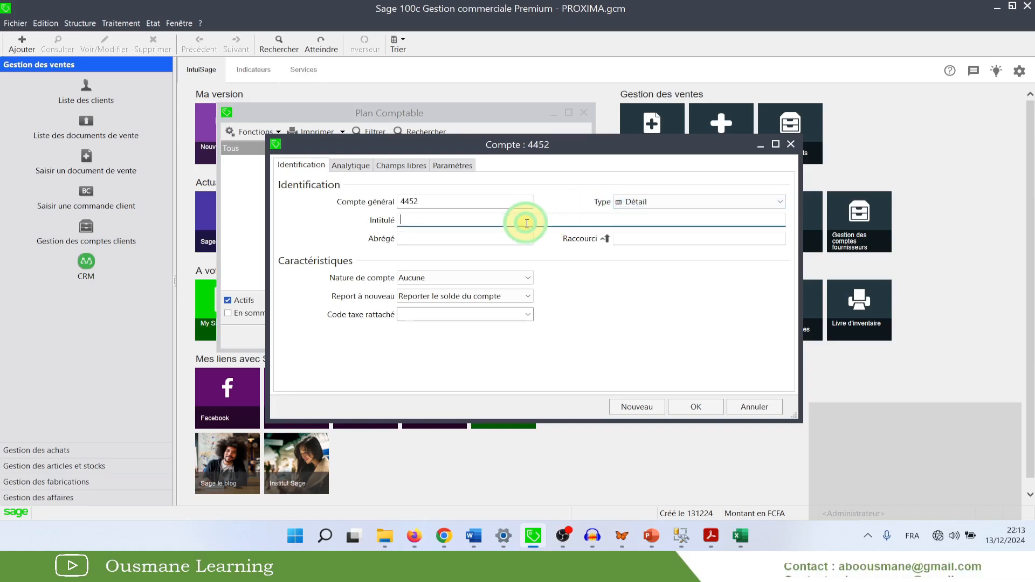
text(TVZ)
key(BackSpace)
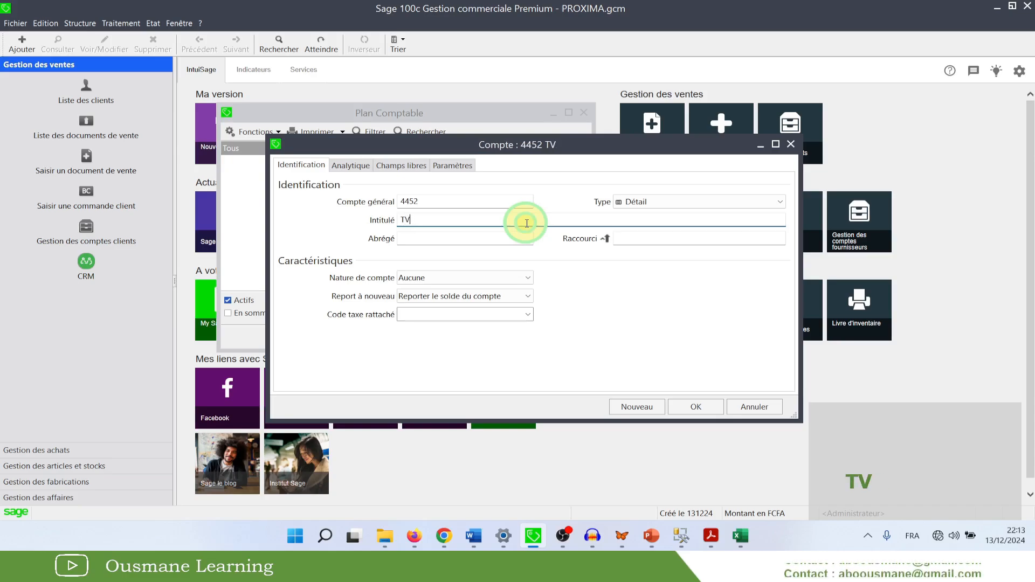
text(A recupéra)
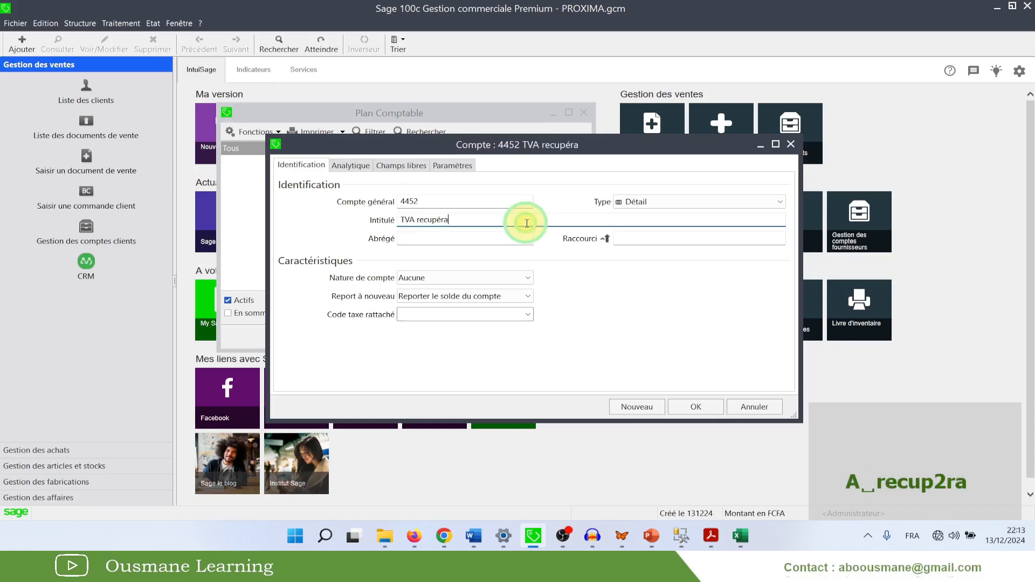
text(bles sur achat)
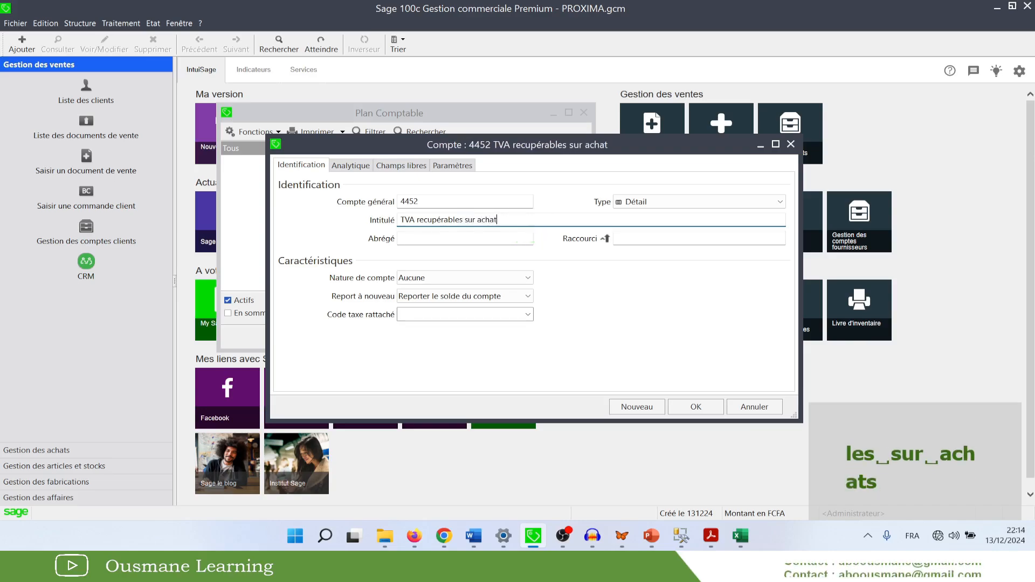
text(s loayx)
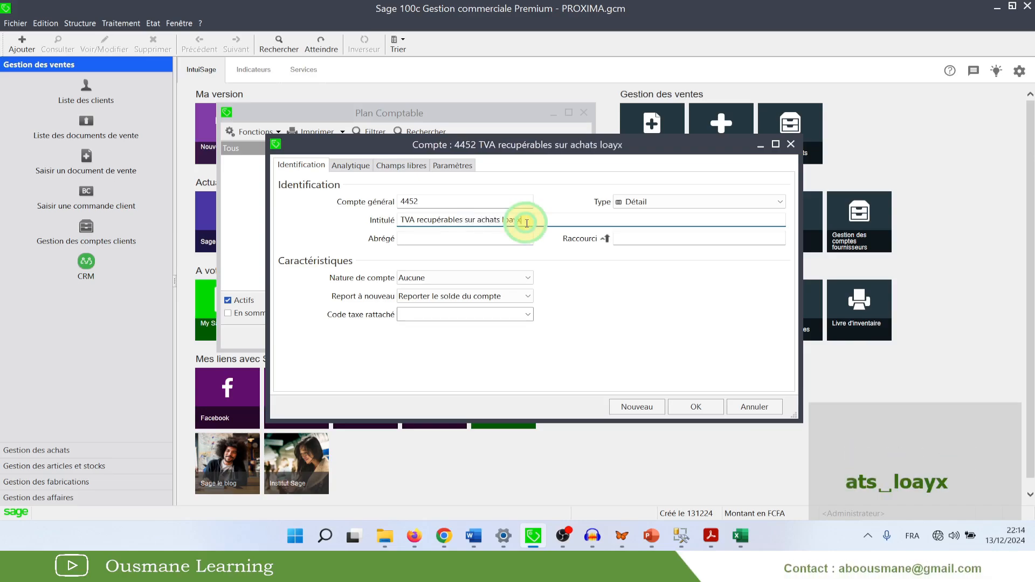
key(BackSpace)
key(BackSpace)
key(BackSpace)
text(cayw)
key(BackSpace)
key(BackSpace)
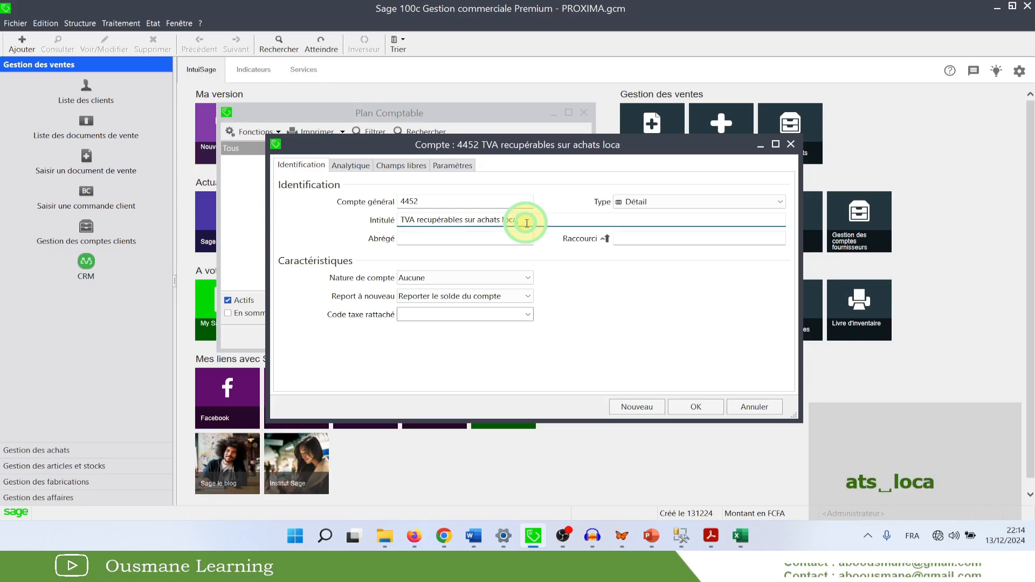
text(ux)
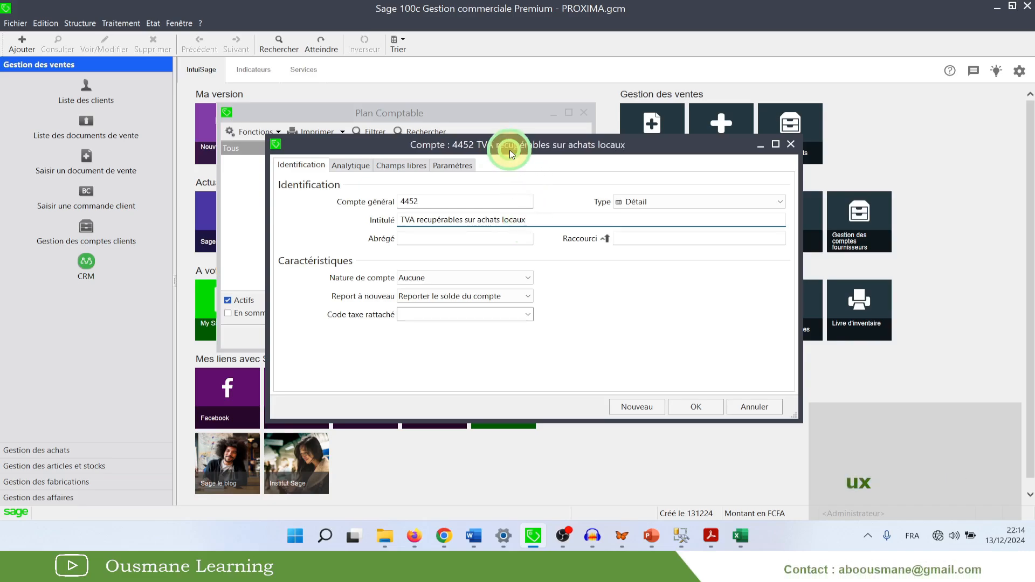
Examine the Analytique, Champs libres and Paramètres settings of account 4452 and return to its identification details.
click(349, 165)
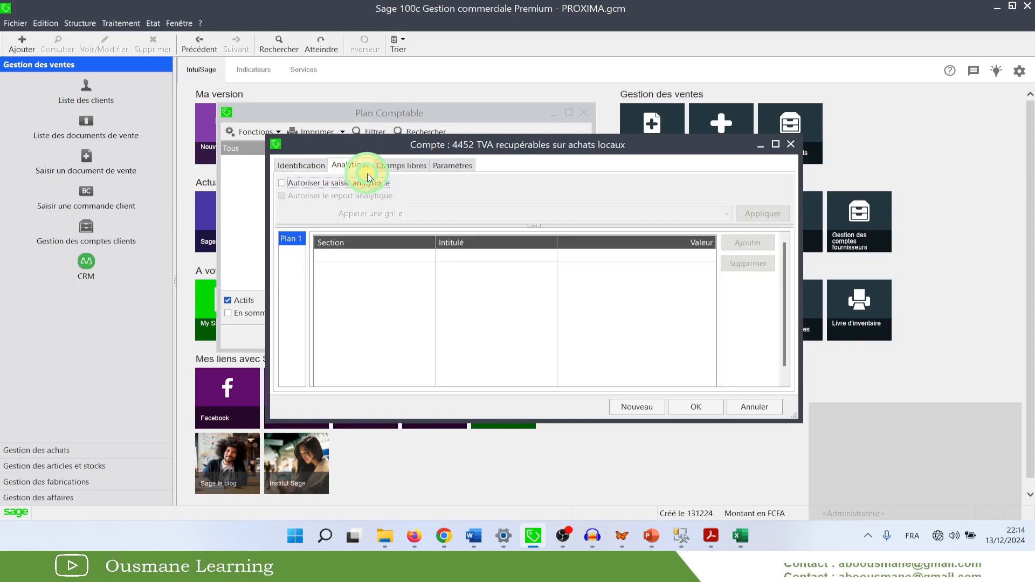
click(391, 165)
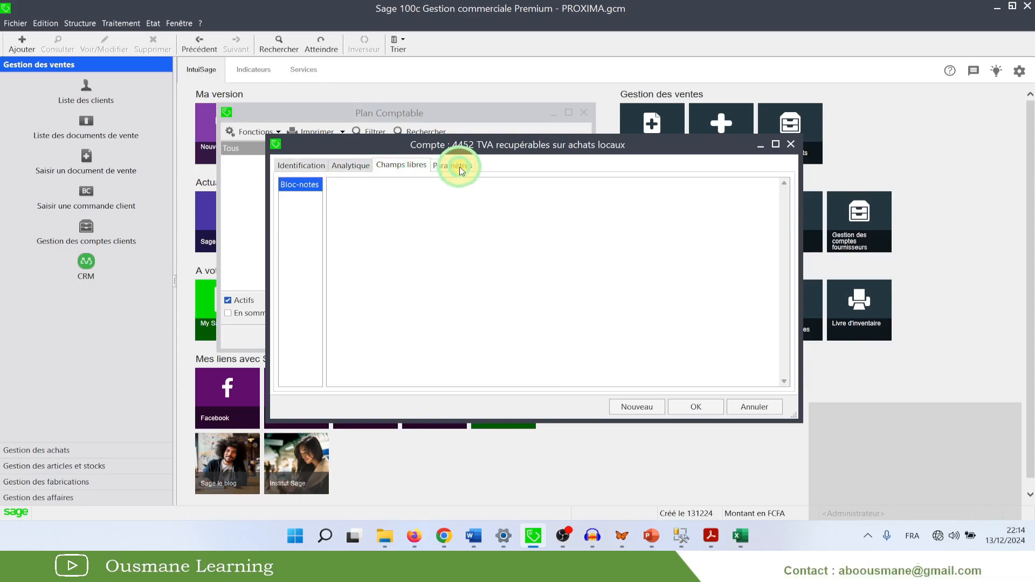
click(459, 166)
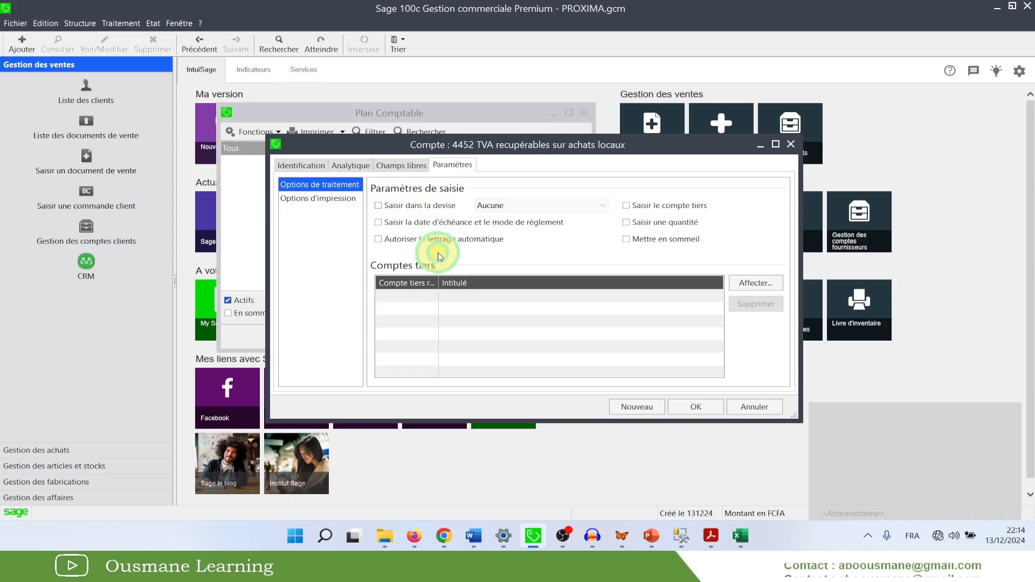
click(309, 170)
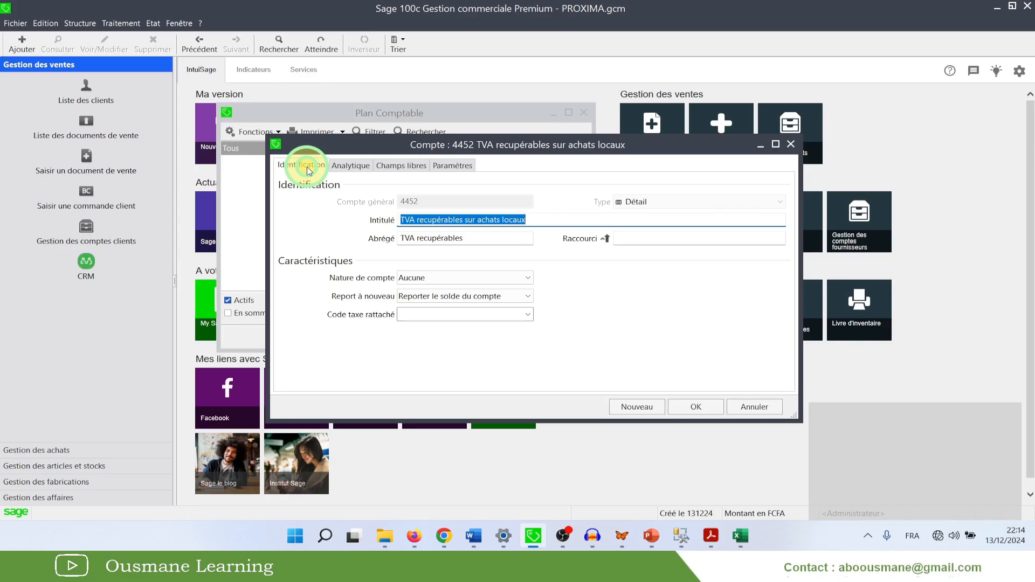
Review the Nature de compte choices for account 4452, keep Aucune and validate the account.
click(437, 279)
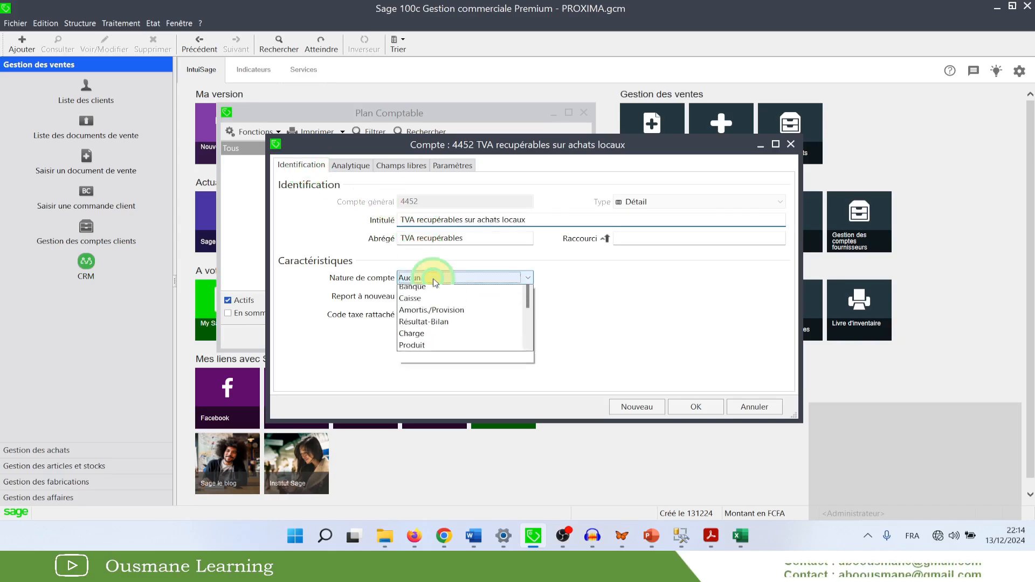
mouse_move(527, 322)
mouse_down()
mouse_move(531, 363)
mouse_move(531, 305)
mouse_up()
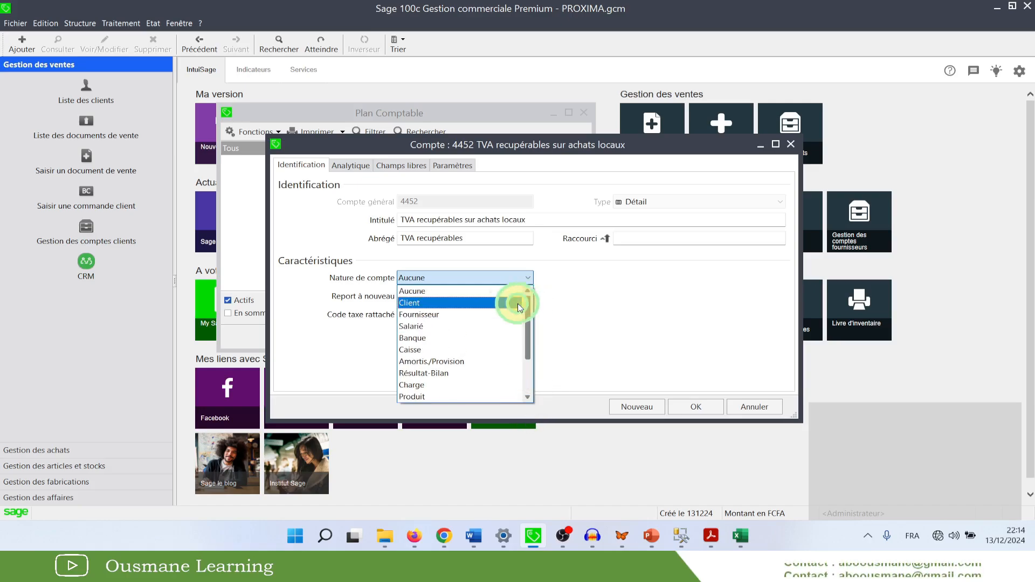
click(443, 295)
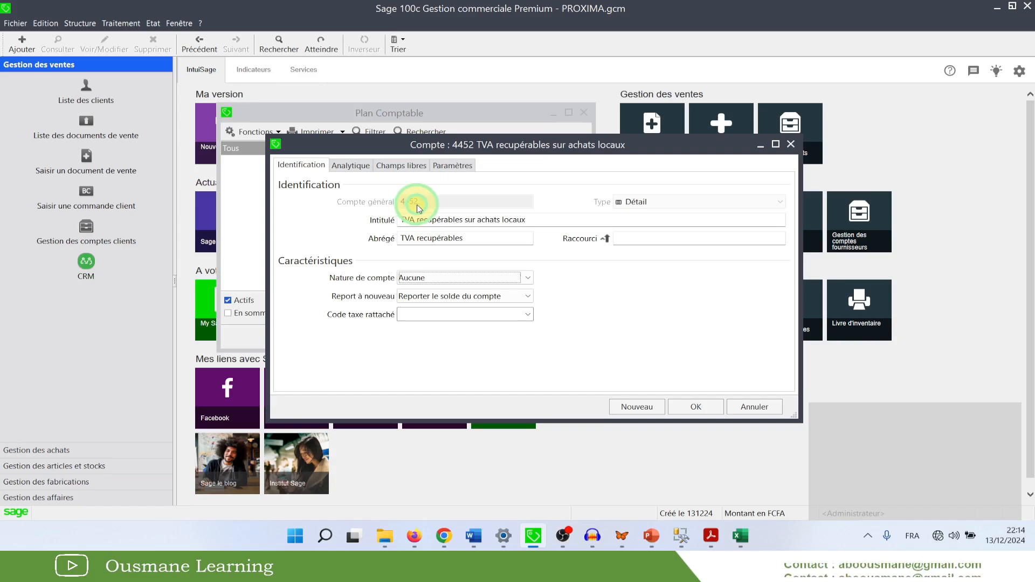
click(439, 278)
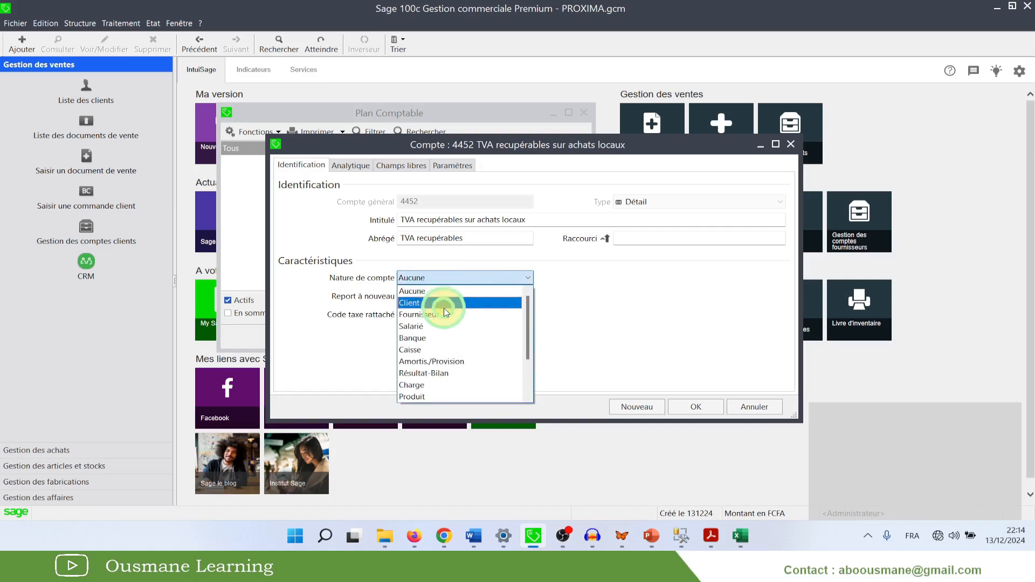
click(538, 340)
click(528, 280)
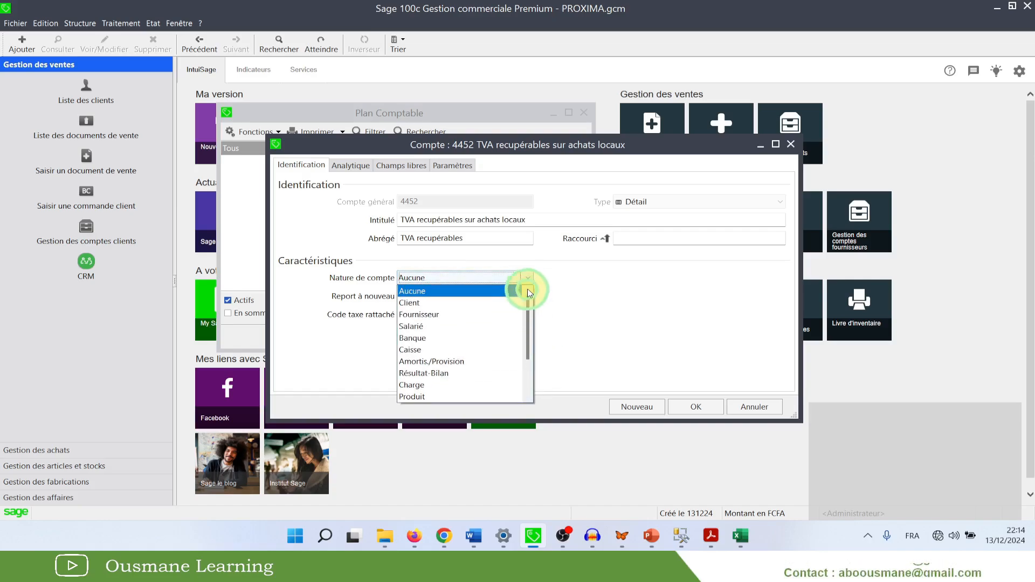
mouse_move(530, 318)
mouse_down()
mouse_move(531, 345)
mouse_move(528, 322)
mouse_up()
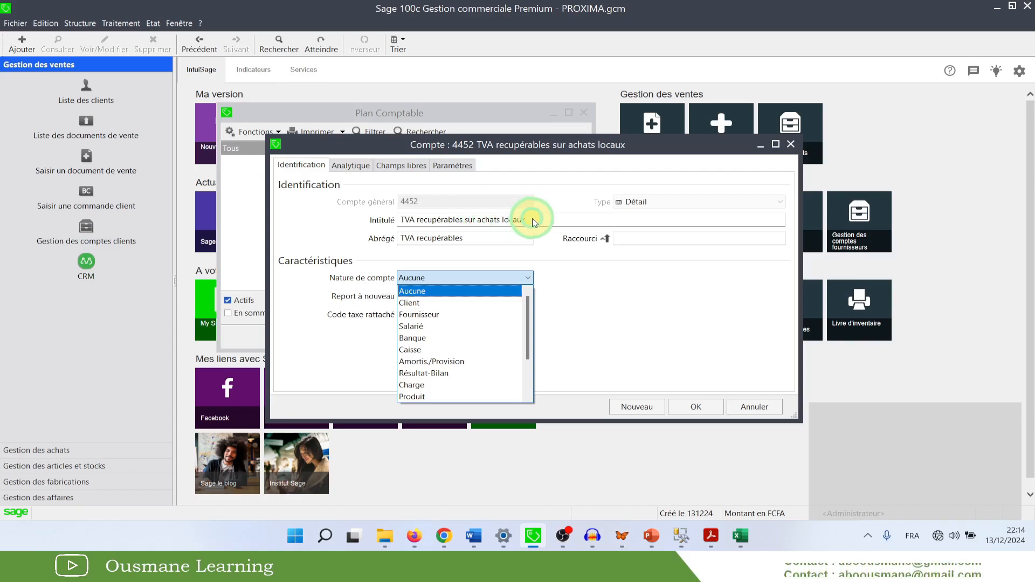
click(496, 281)
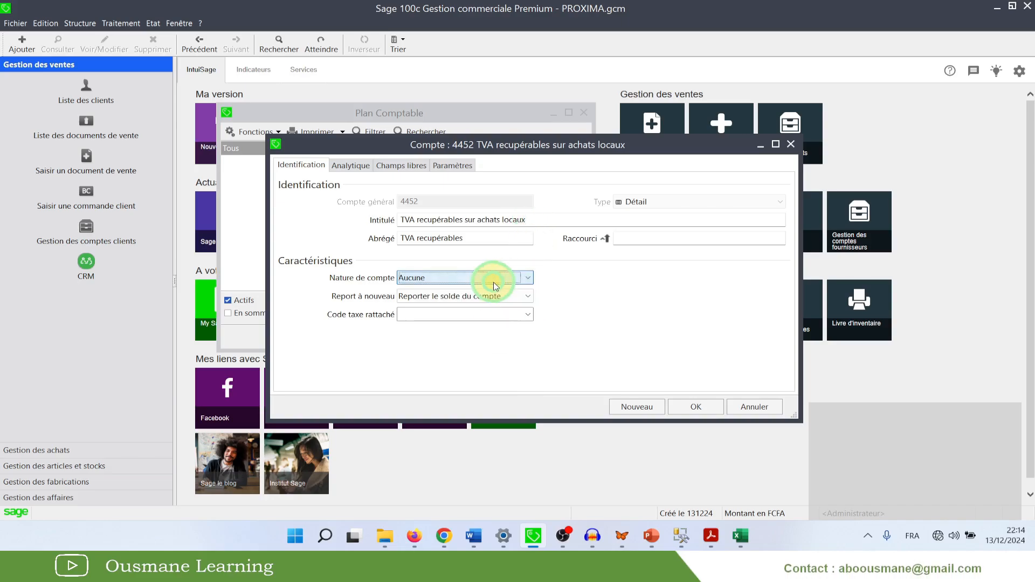
click(691, 408)
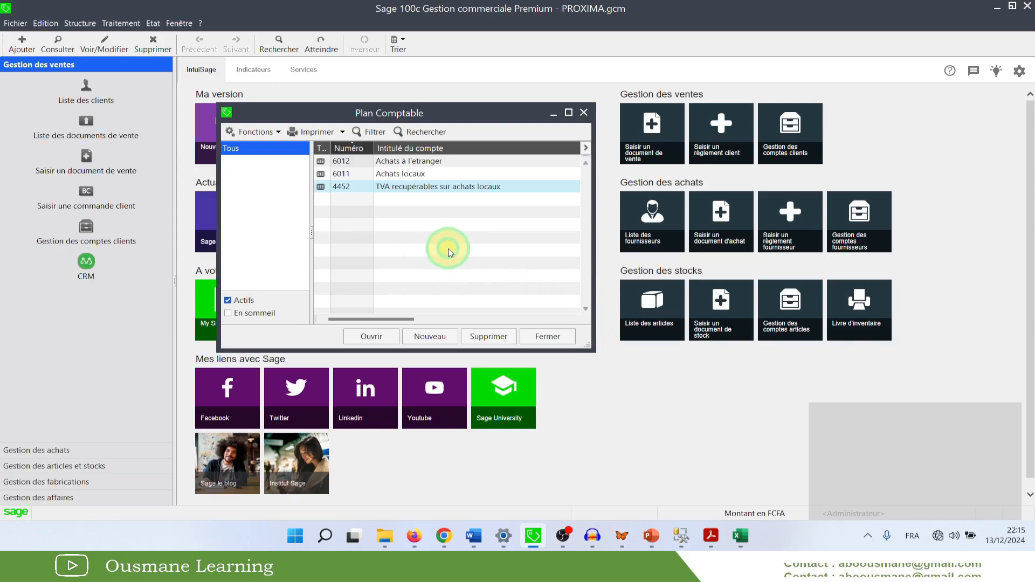
Create general account 4011 of type Détail, titled "Fournisseurs", and validate it.
click(430, 336)
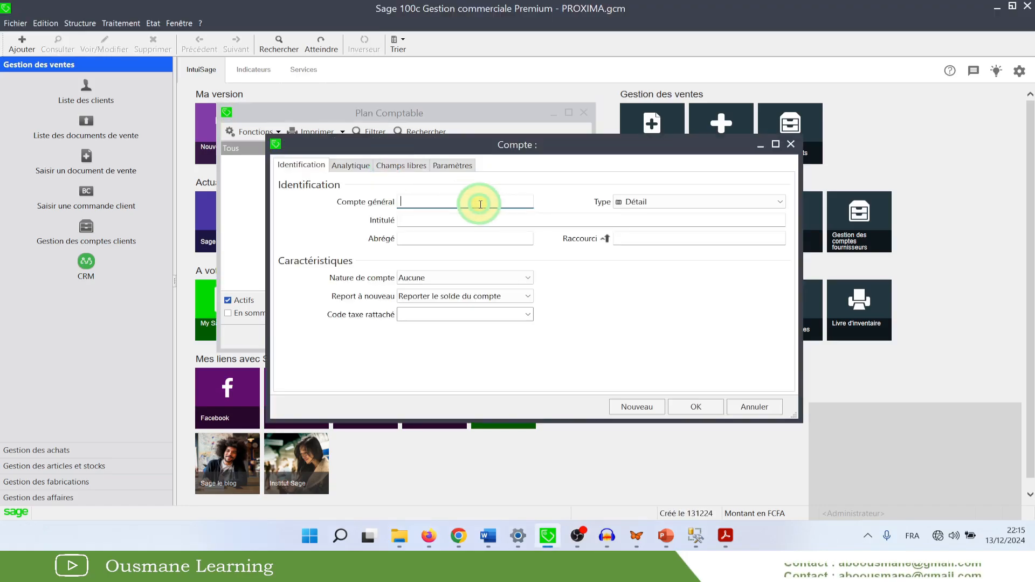
text(4011)
click(475, 222)
text(Fo)
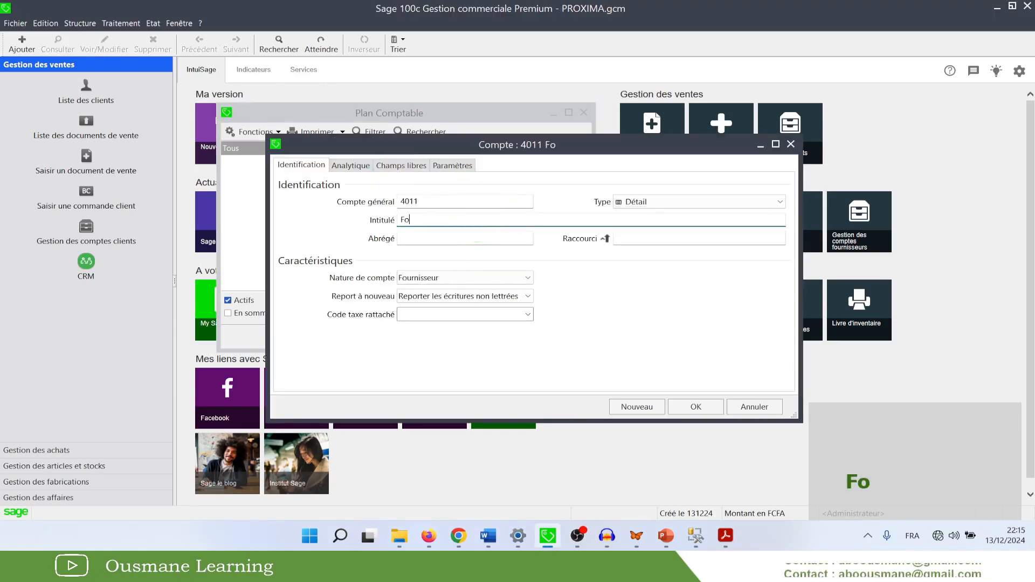
text(urnisseurs)
click(694, 408)
Activate the assistant mode and use it to create general account 4111 titled "Clients".
click(179, 23)
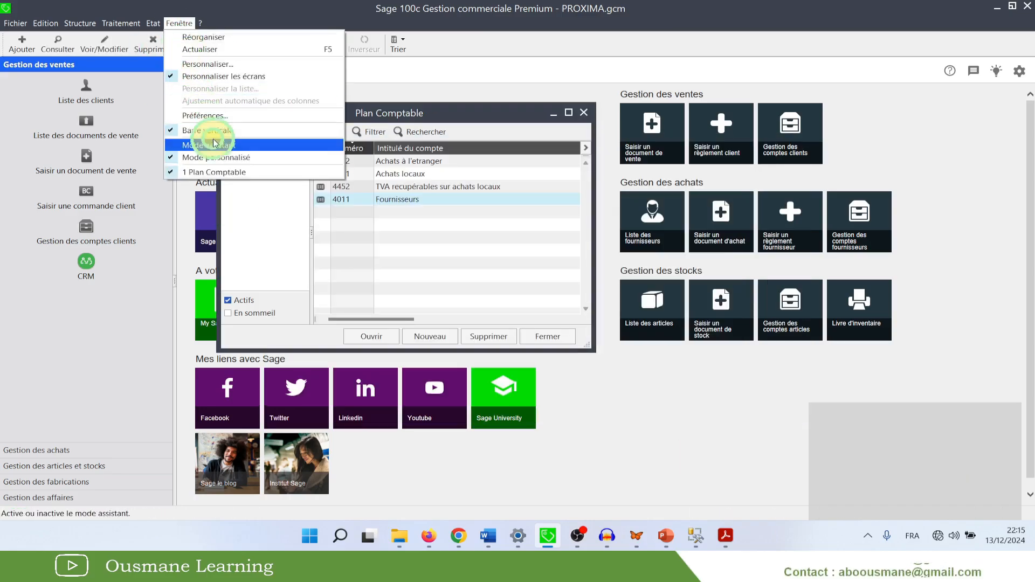
click(217, 144)
click(438, 340)
text(4111)
key(Tab)
text(Clients)
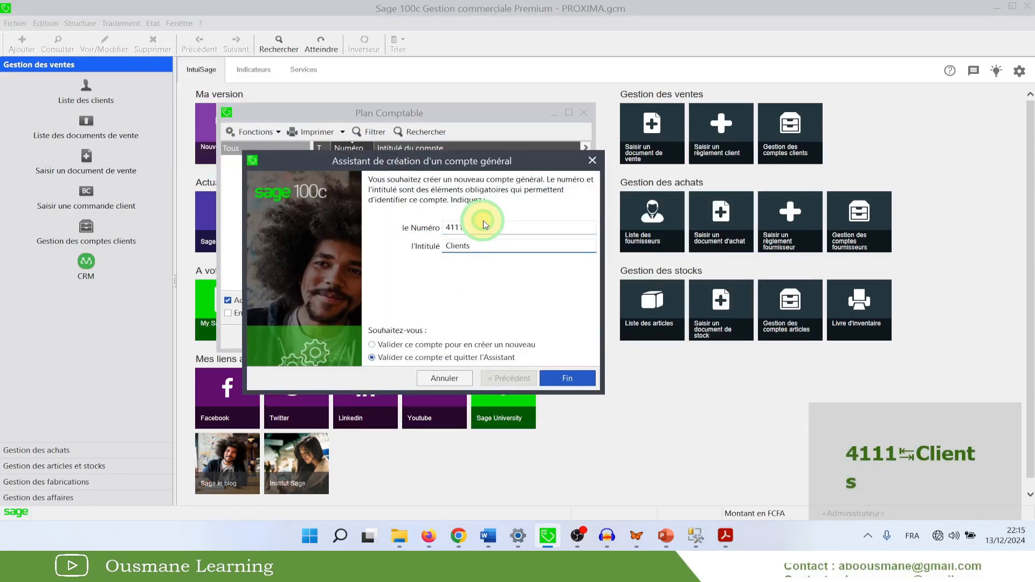
click(566, 378)
Create general account 4432 titled "Tva collectées sur ventes", validating it to continue with a new account.
text(4432)
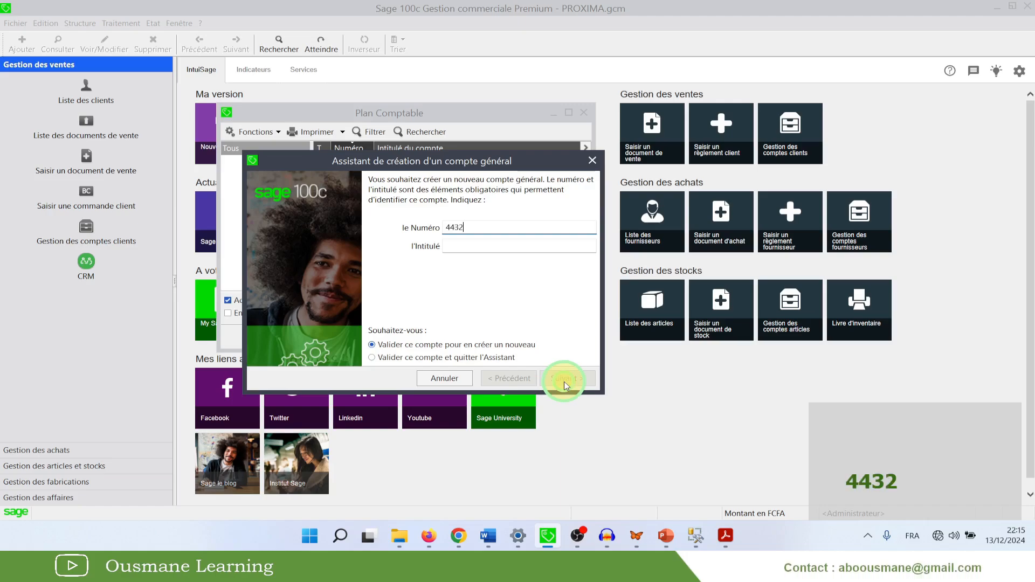
key(Tab)
text(Tva collectées s)
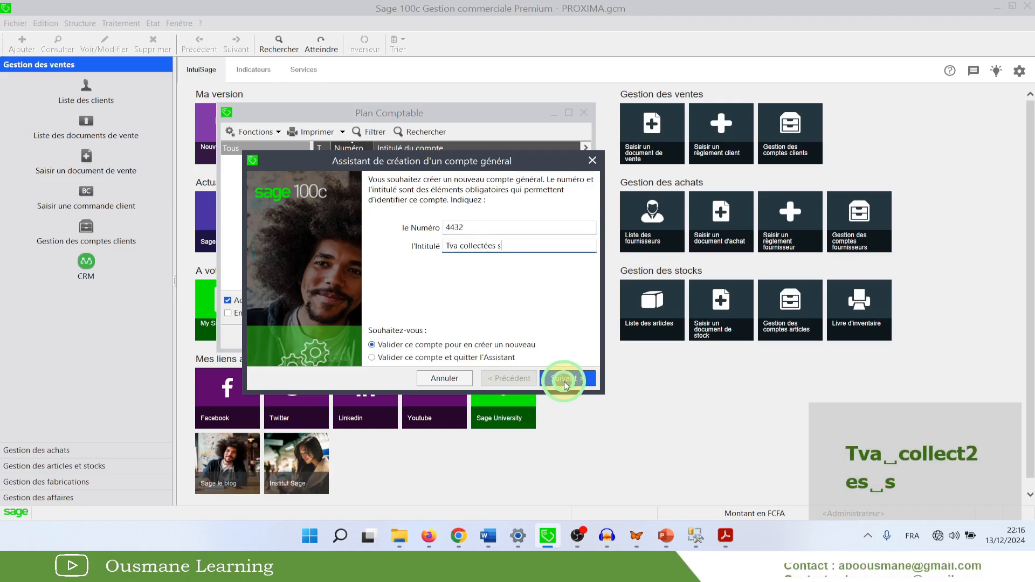
text(ur ventes)
click(564, 381)
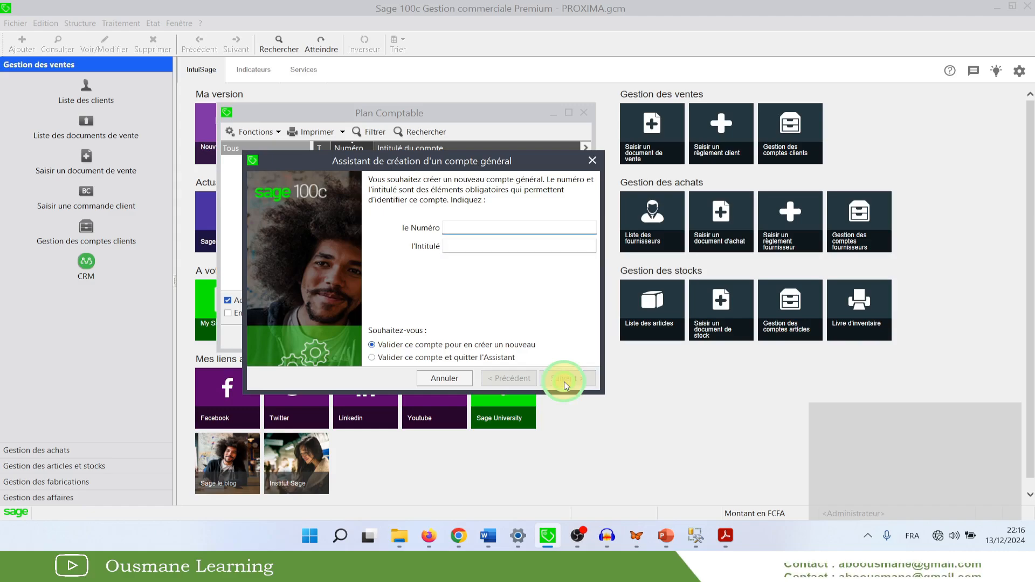
Create general account 7011 titled "Ventes dans la région" and continue with a new account.
key(Tab)
text(Ventes dans la région)
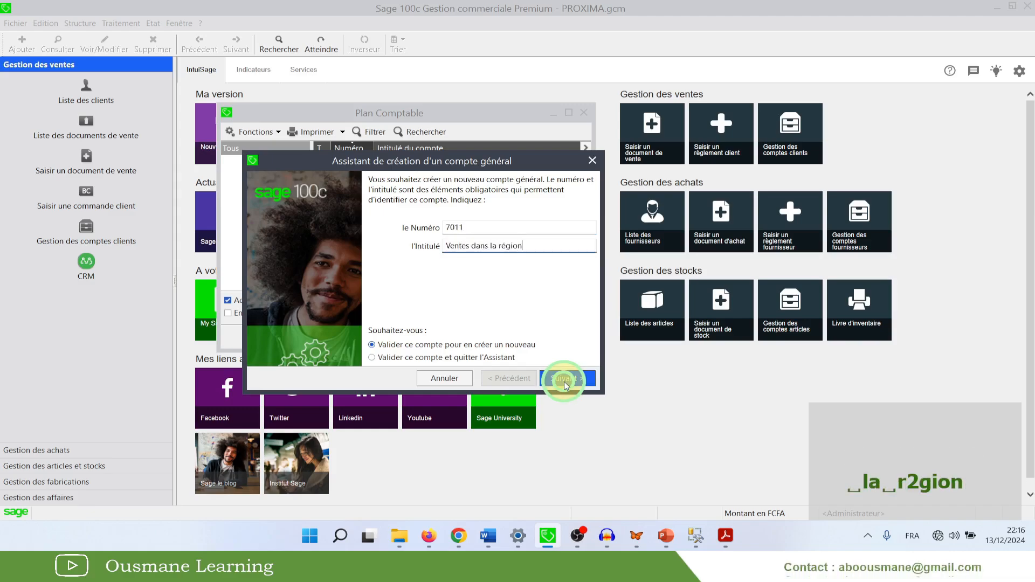
key(Return)
Create general account 7012 titled "Ventes hors région" and continue with a new account.
text(7012)
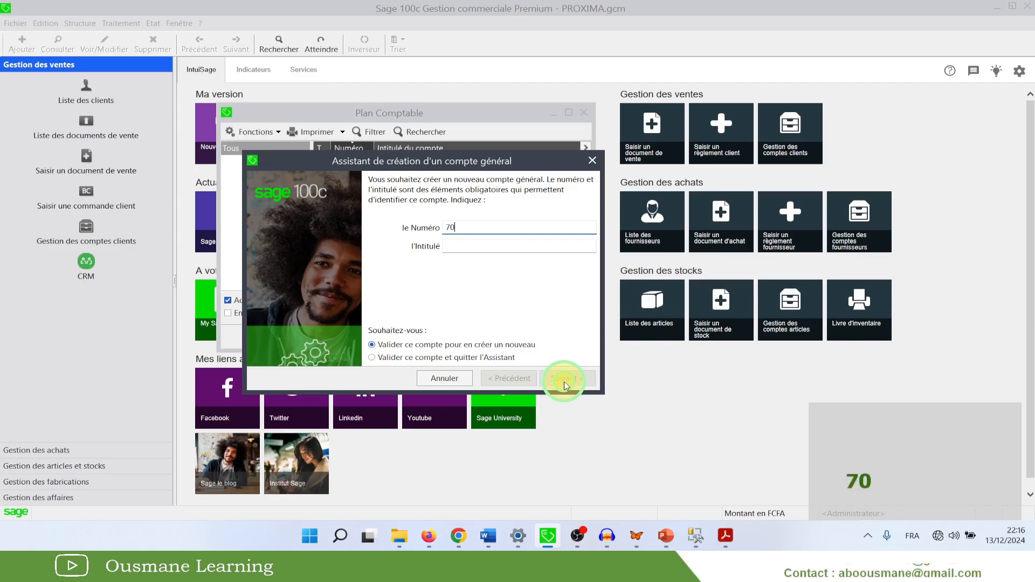
key(Tab)
text(Vetne)
key(BackSpace)
key(BackSpace)
key(BackSpace)
text(ntes )
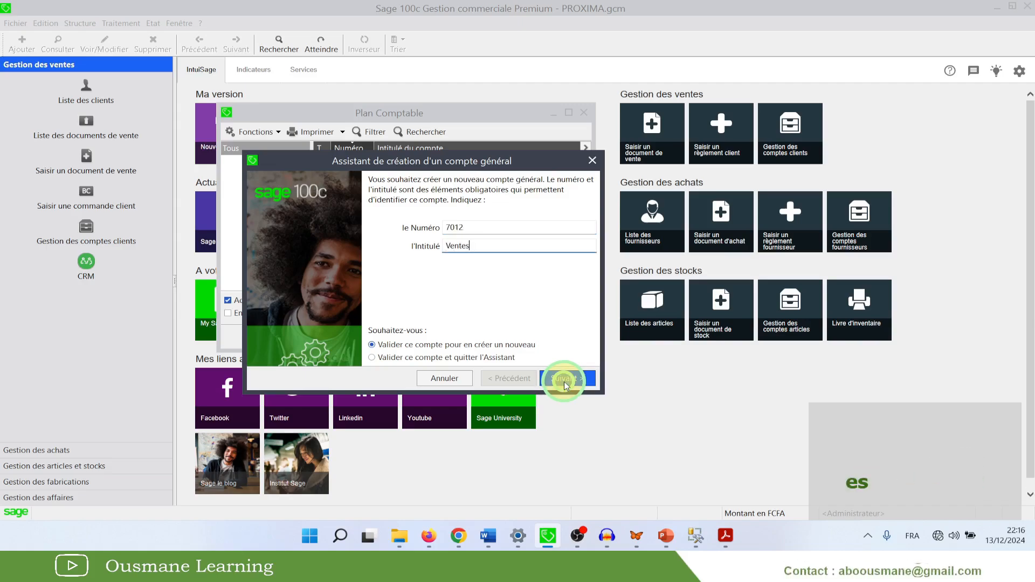
text(hors région)
key(Return)
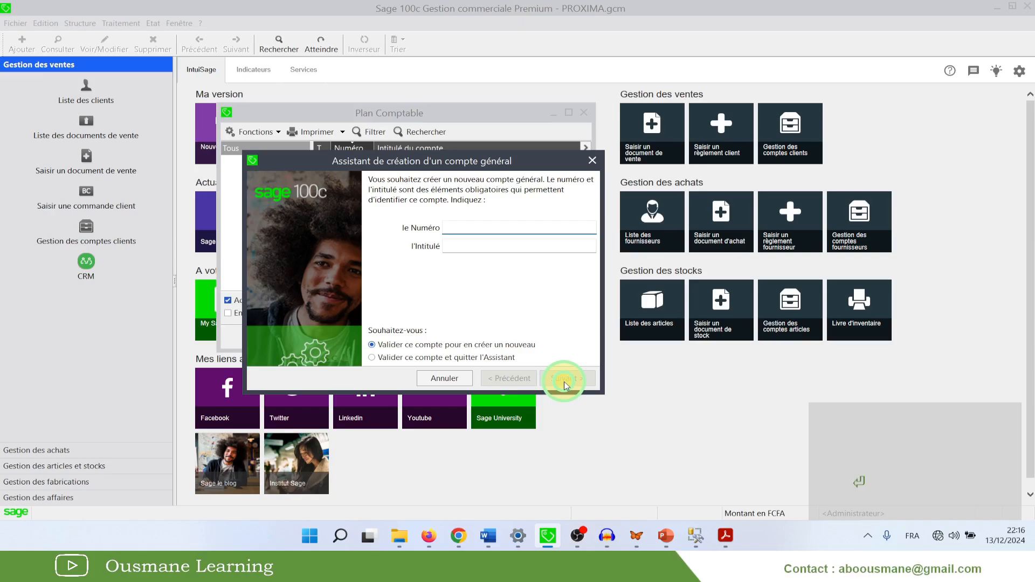
Create general account 7061 titled "Ventes de services dans la région" and continue with a new account.
text(7064)
key(BackSpace)
text(1)
key(Tab)
text(Ventes de service a)
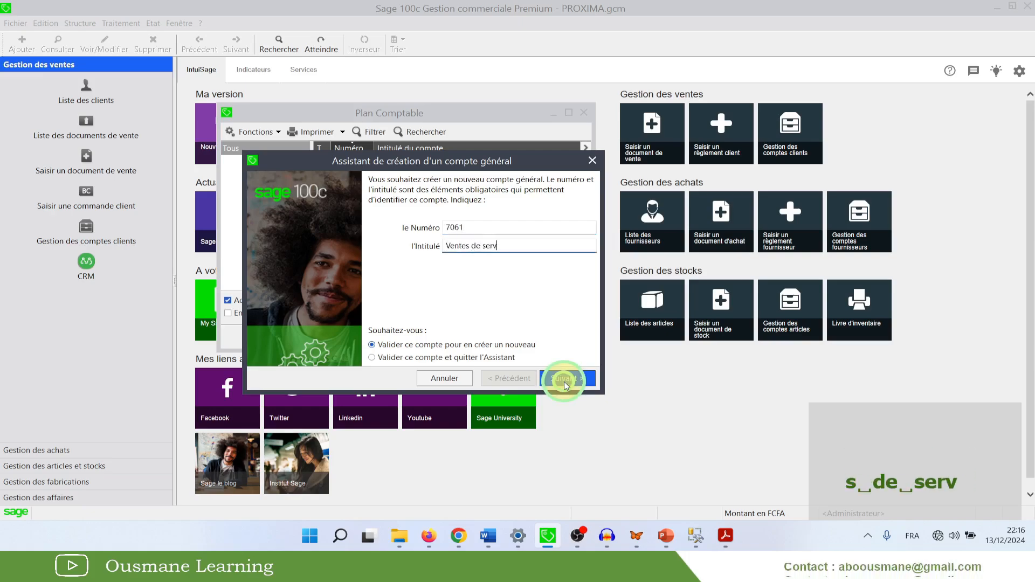
key(BackSpace)
key(BackSpace)
text(s dans la région)
key(Return)
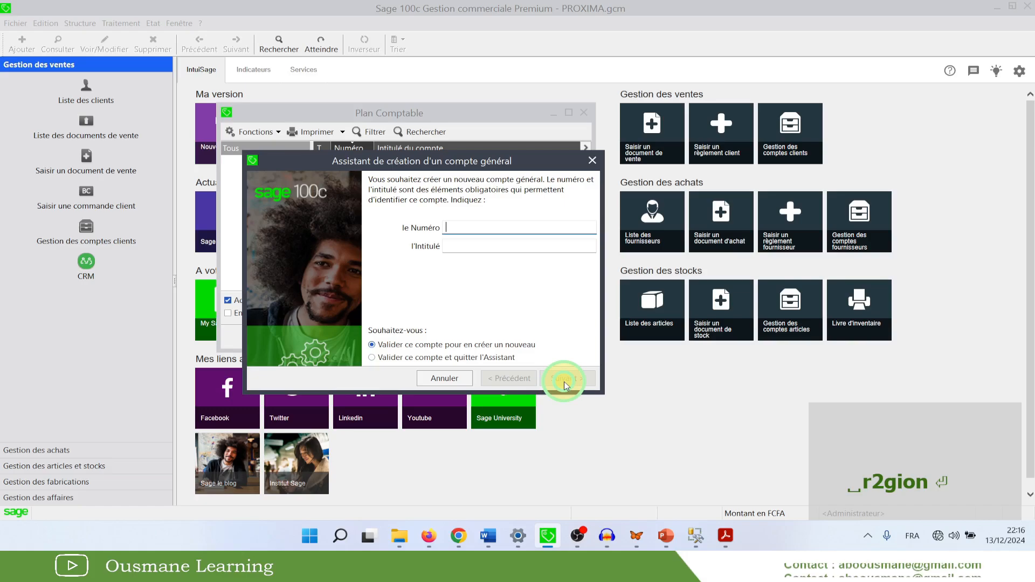
Create general account 7062 titled "Ventes de services Hors région" and continue with a new account.
text(7062)
key(Tab)
text(Vetne)
key(BackSpace)
key(BackSpace)
key(BackSpace)
text(ntes de ser)
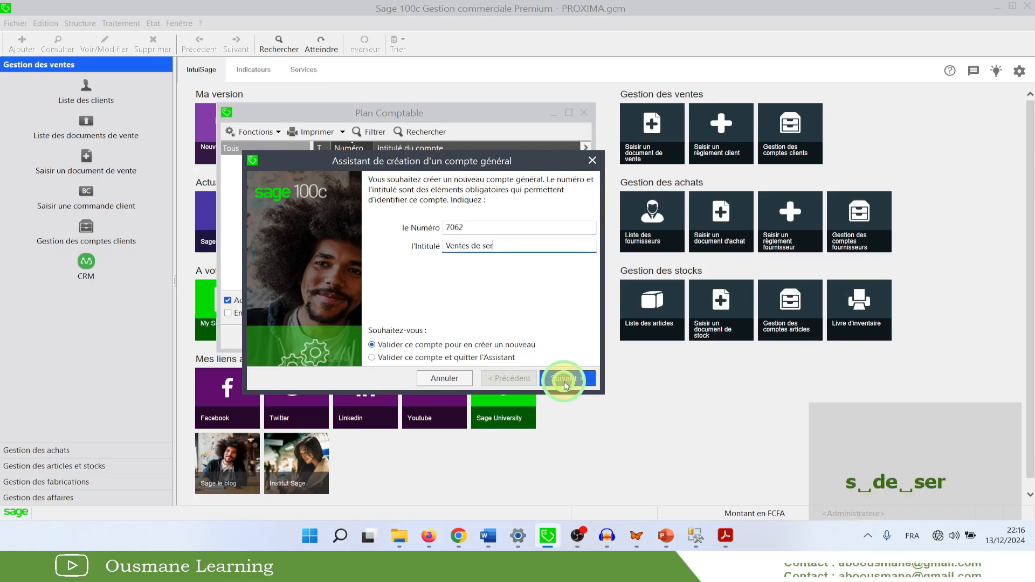
text(vices Hors région)
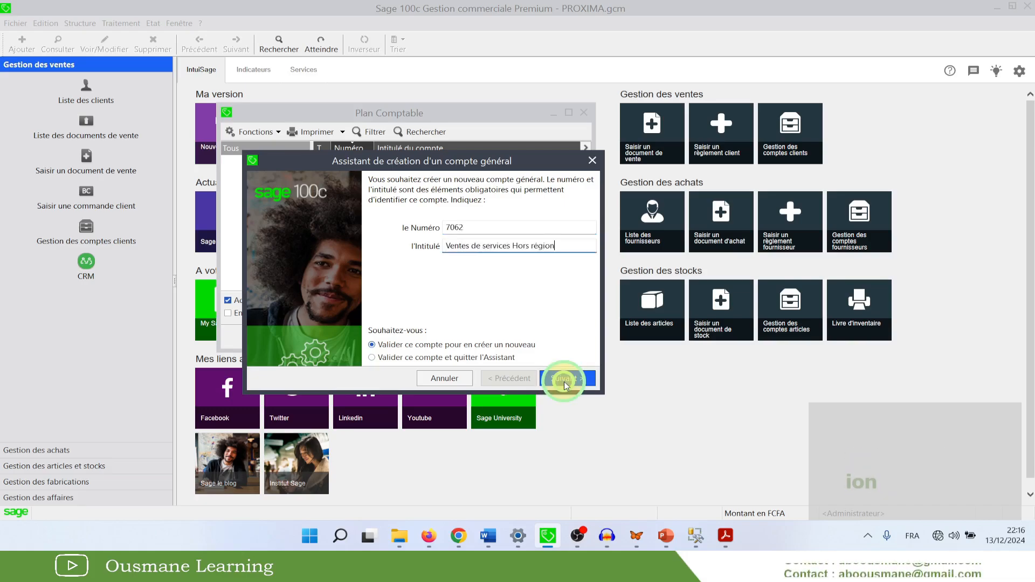
key(Return)
Create general account 5211 titled "Banques" and close the account creation assistant.
key(Tab)
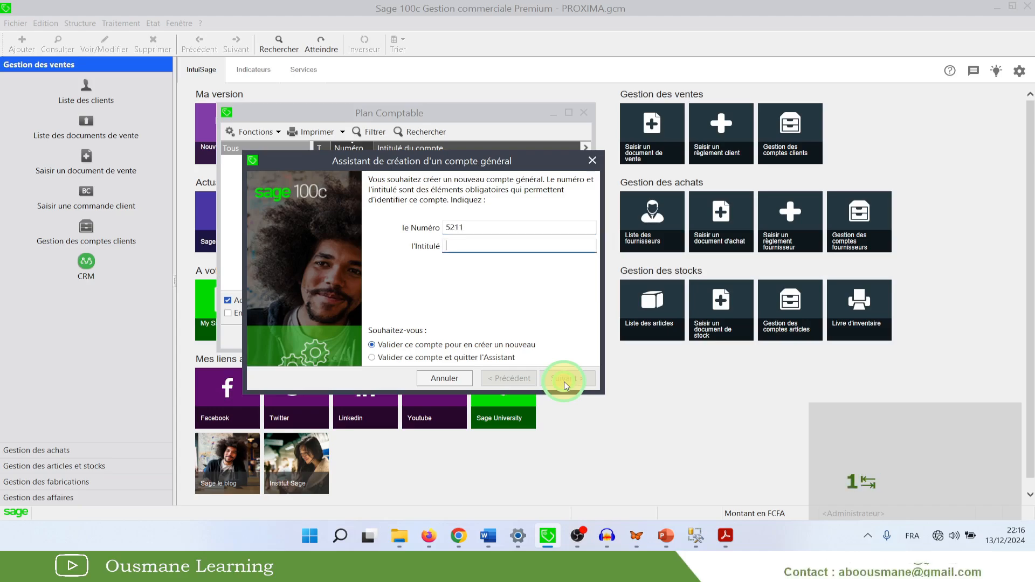
text(Banque)
click(565, 380)
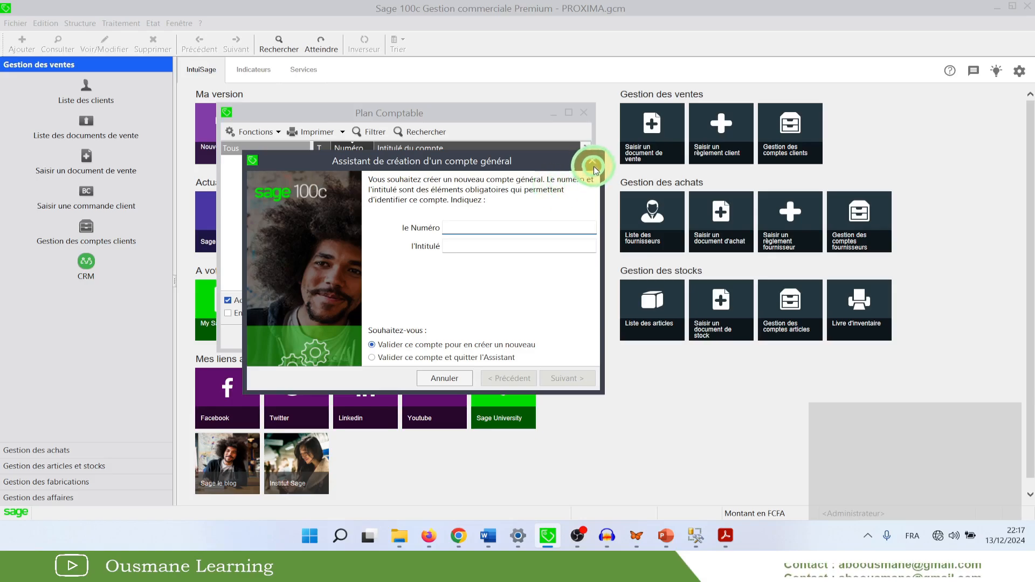
click(594, 163)
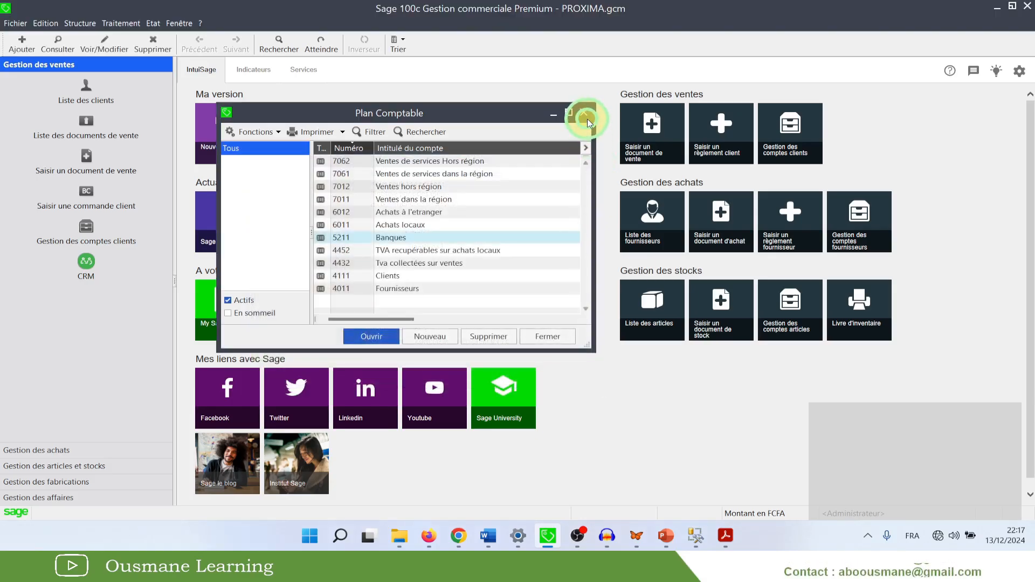
Close the Plan Comptable list and the commercial file PROXIMA.gcm.
click(584, 114)
click(15, 23)
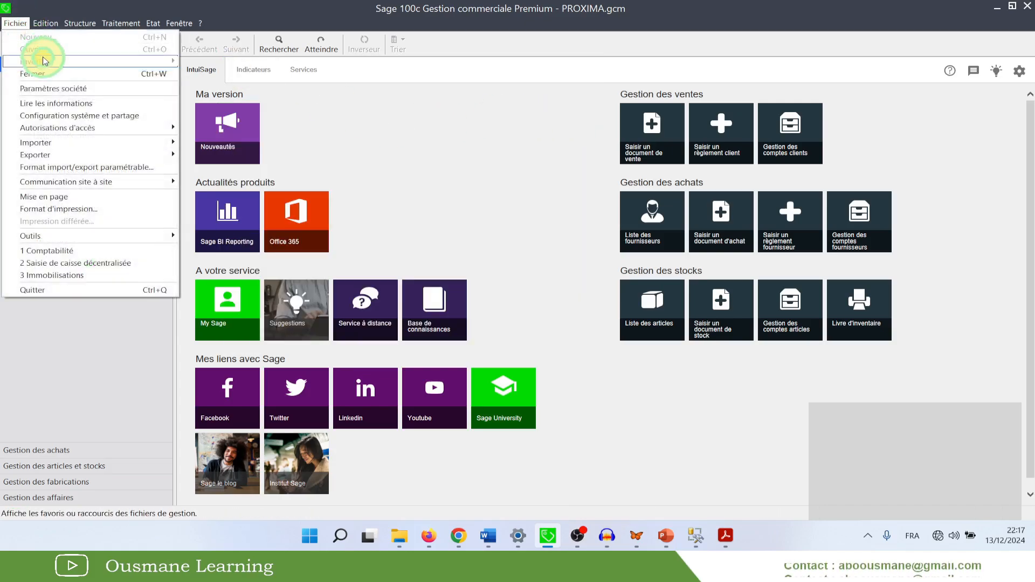
click(49, 78)
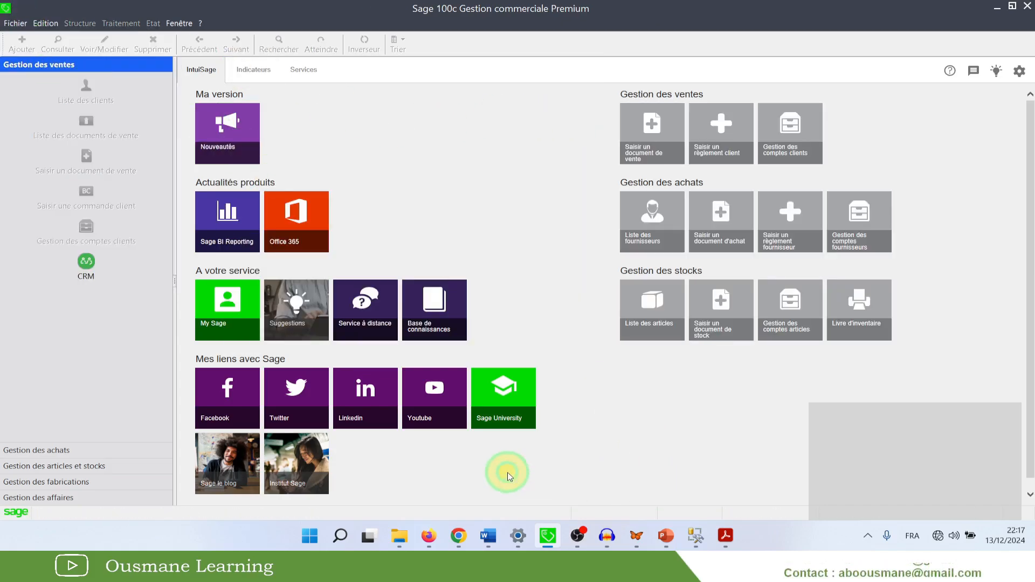
Search the Windows applications for Sage and launch Sage 100c Comptabilité.
click(310, 535)
text(sage 100c Gestion commerciale)
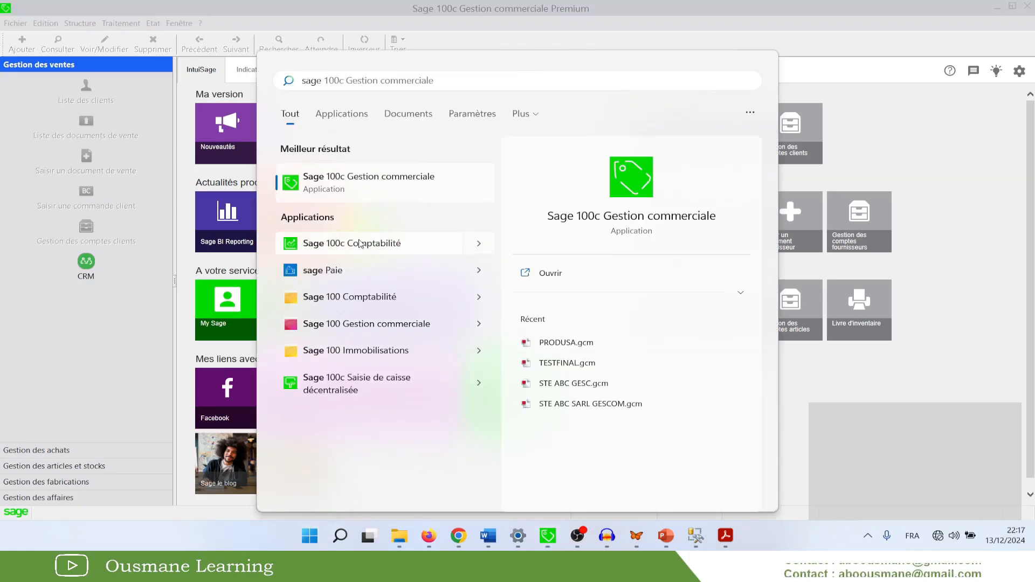
click(359, 243)
click(360, 243)
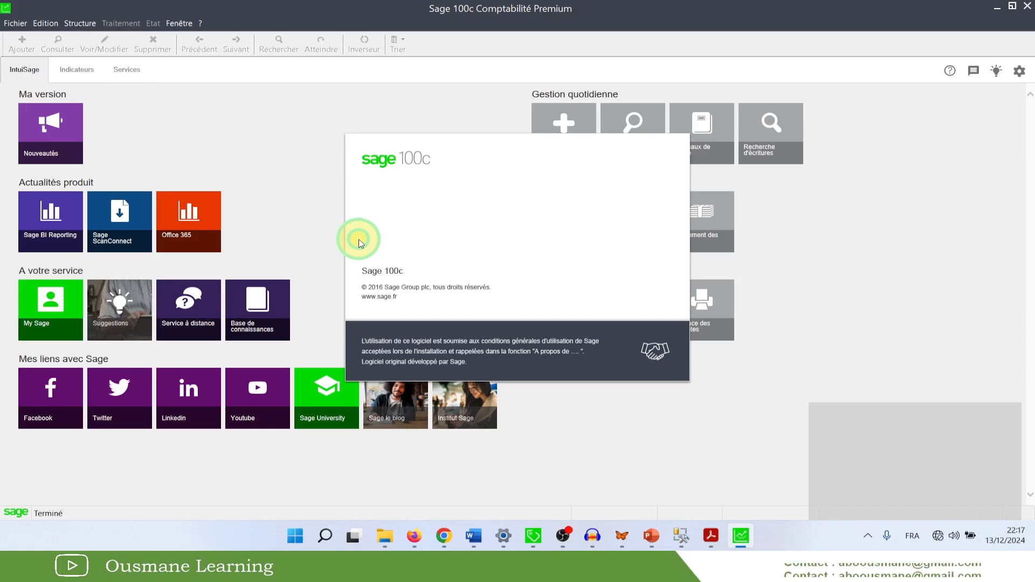
Open the accounting file PROXIMA.mae from the FORMATION GESCOM 100C folder with the <Administrateur> user.
click(15, 23)
click(31, 49)
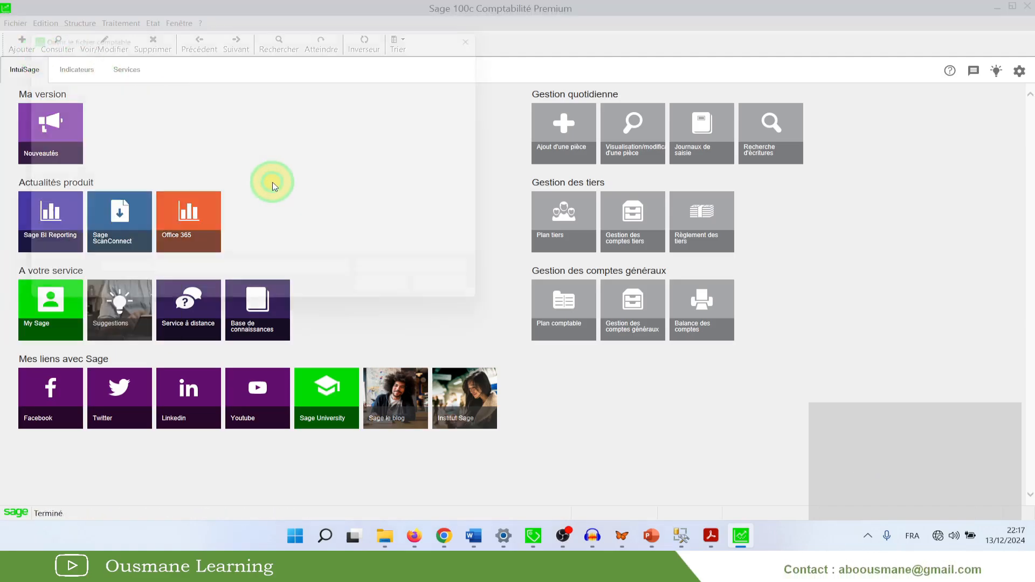
click(129, 162)
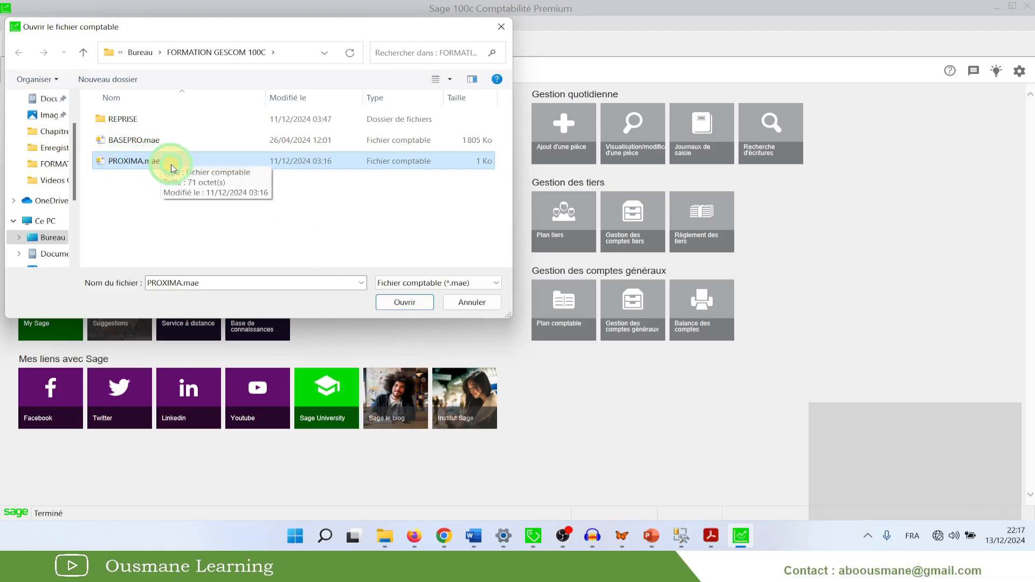
click(404, 302)
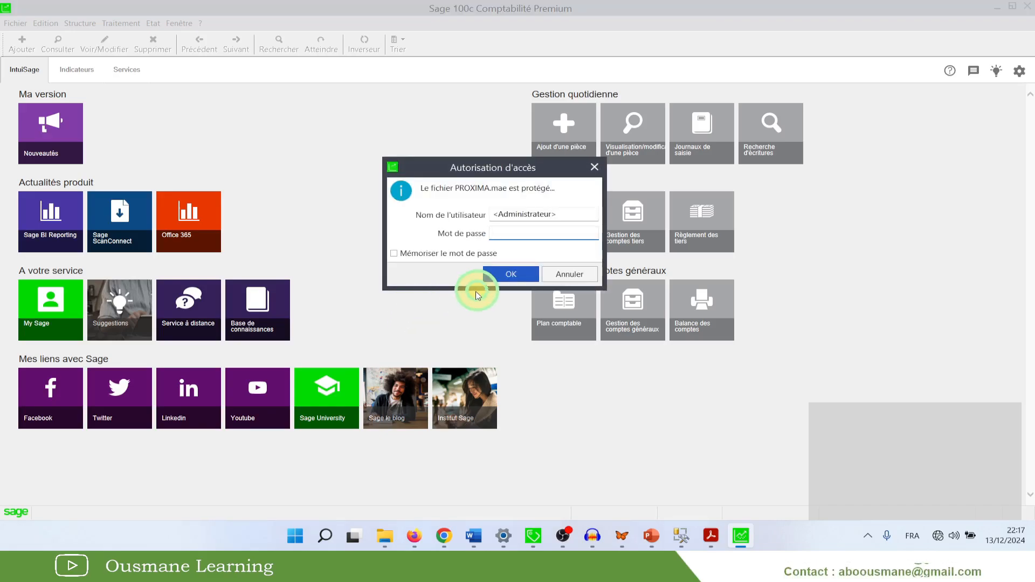
click(492, 276)
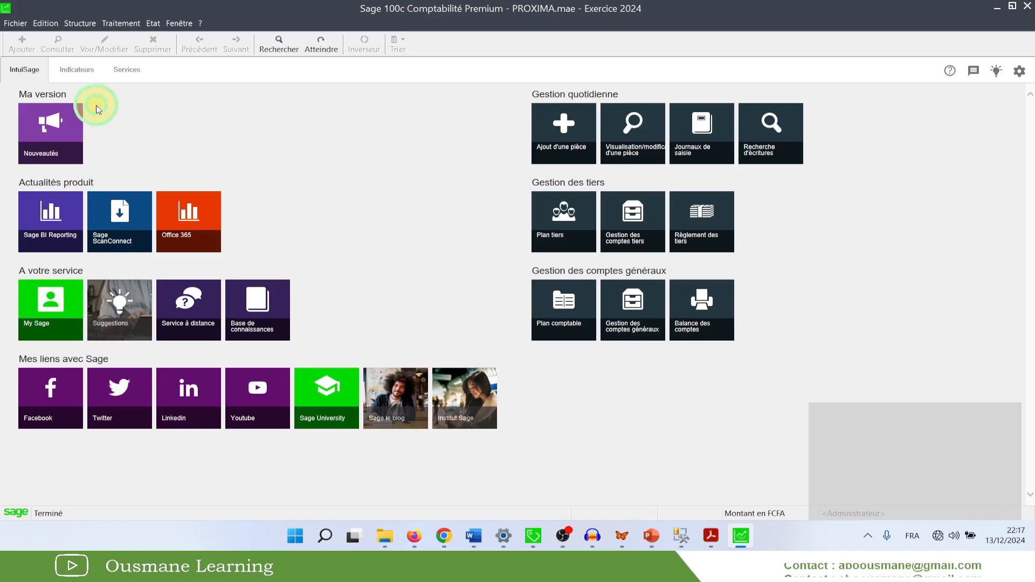
Display the Plan Comptable of PROXIMA.mae and create general account 5711 titled "Caisse".
click(78, 24)
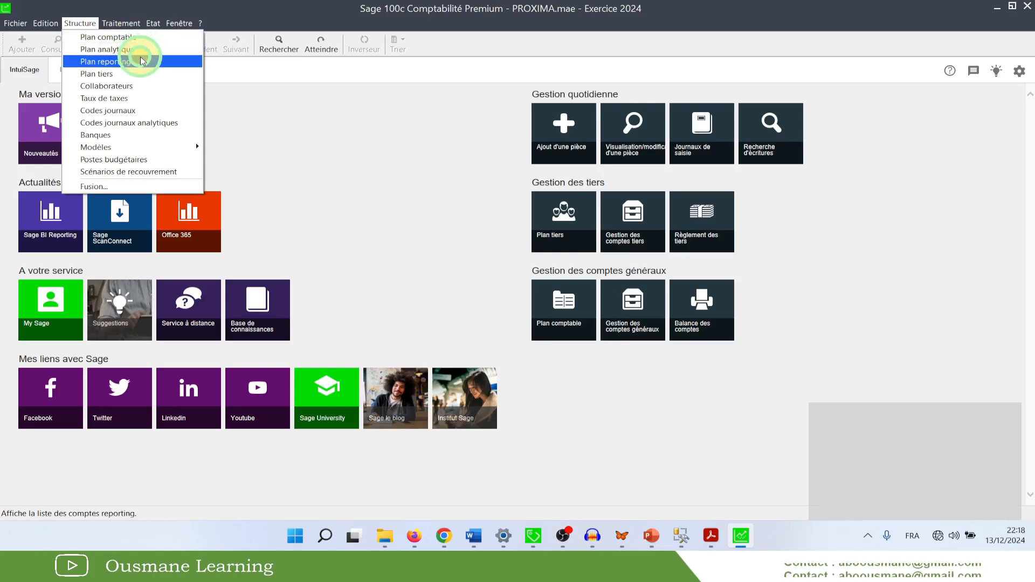
click(118, 37)
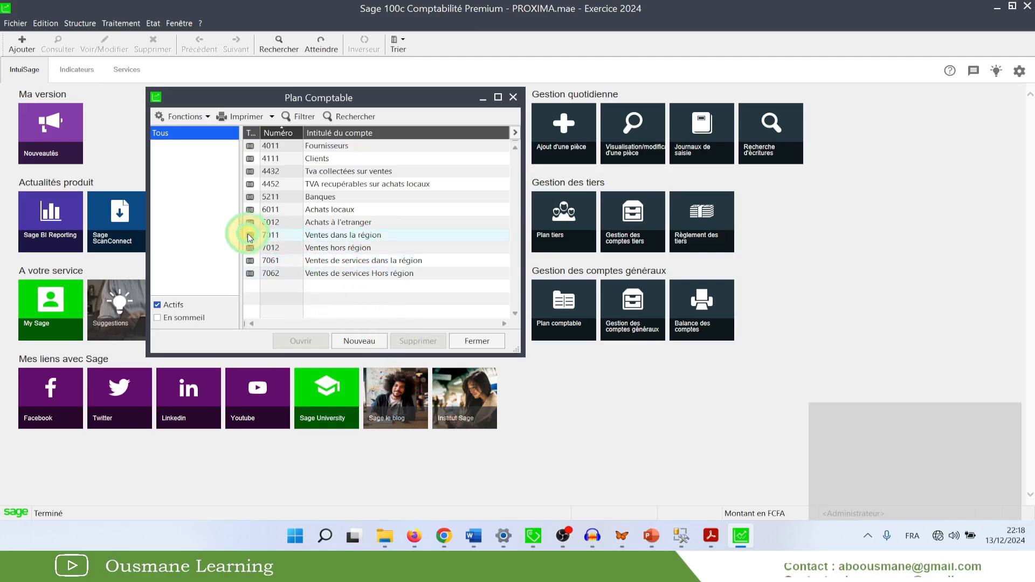
click(359, 341)
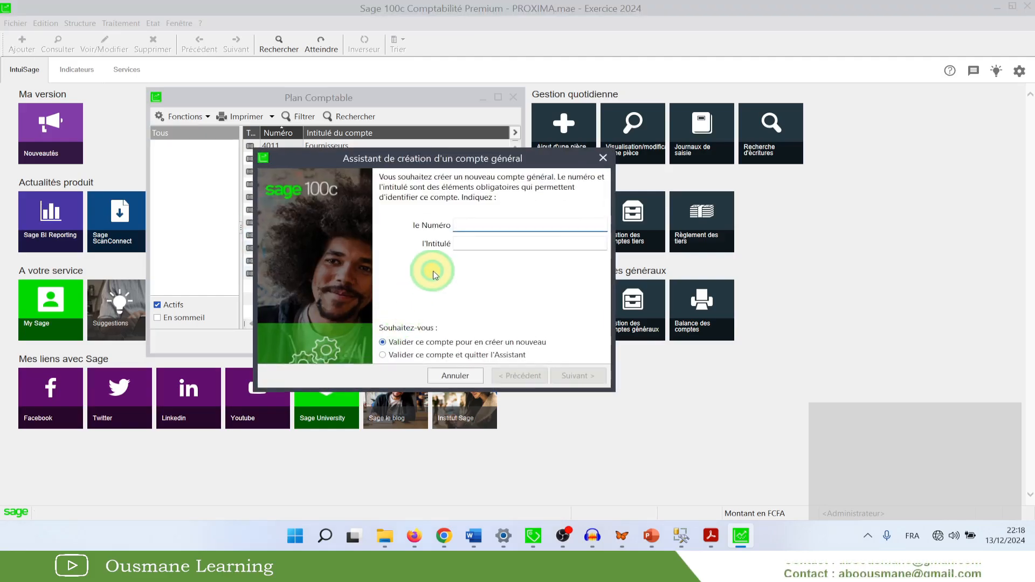
text(5711)
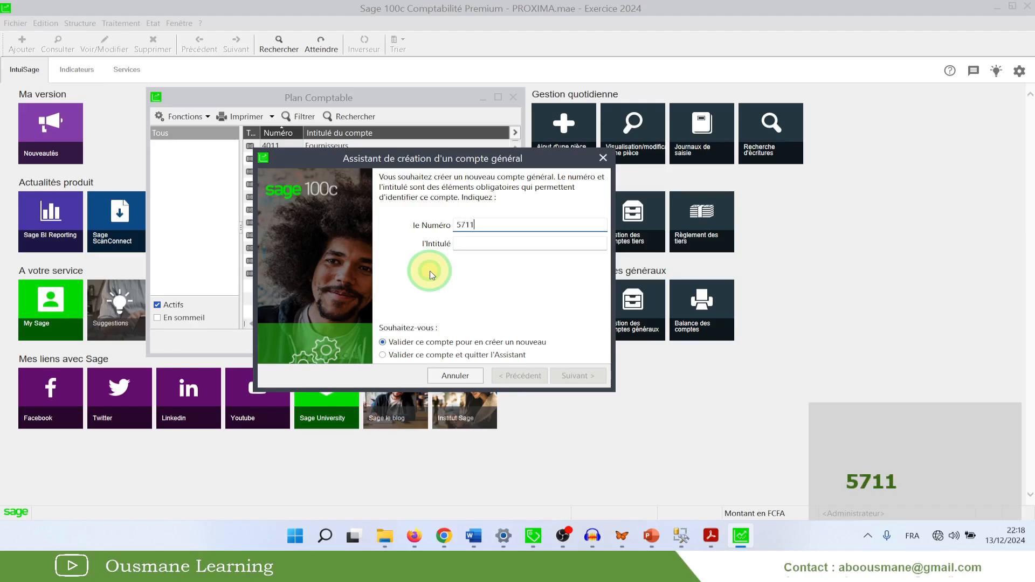
click(479, 246)
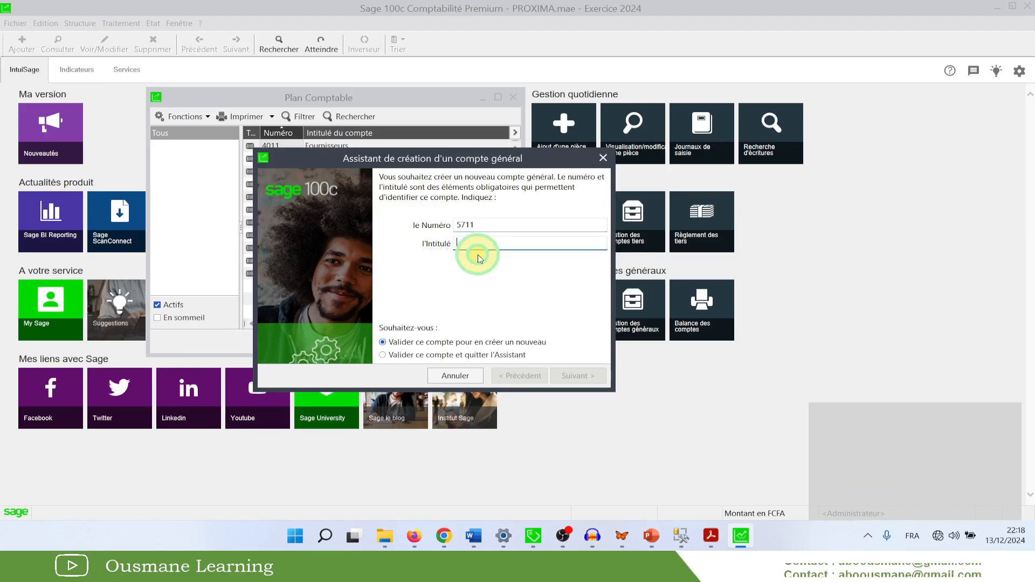
text(Caisse)
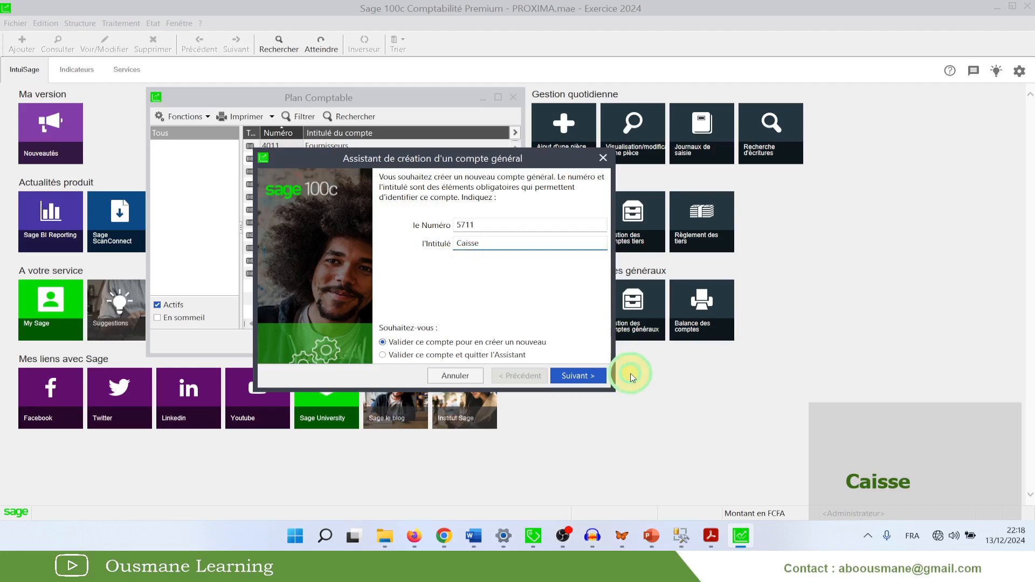
click(587, 382)
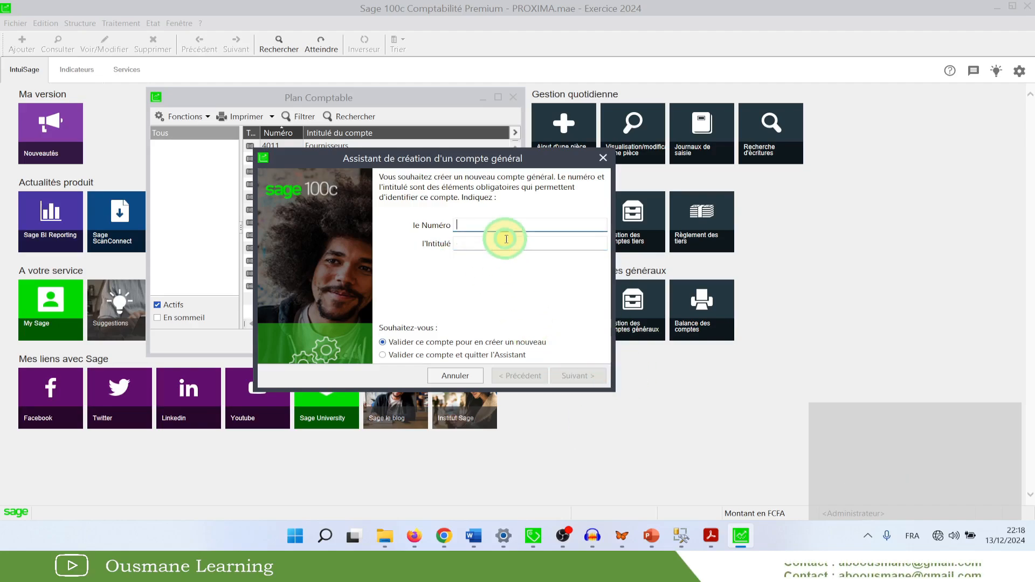
Enter 552 as the number and "Paiement Mobile" as the title of the new general account.
text(552)
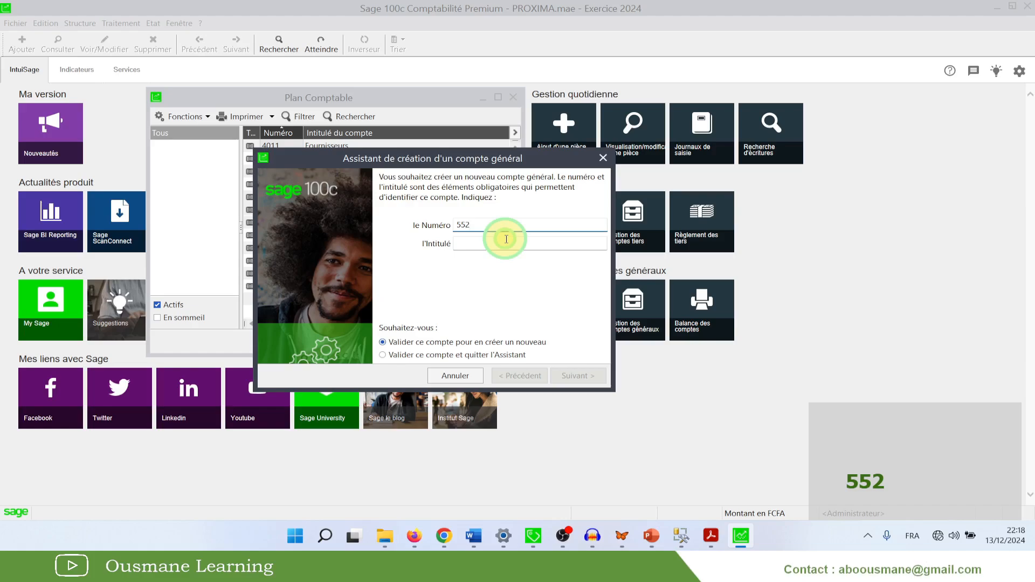
key(Tab)
text(Piami)
key(BackSpace)
key(BackSpace)
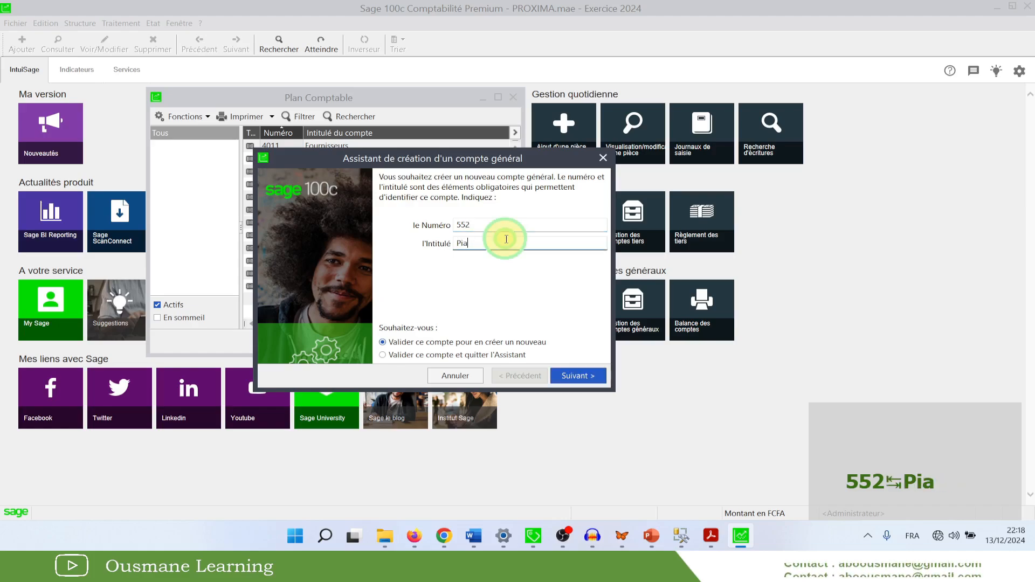
key(BackSpace)
key(BackSpace)
text(aime)
key(BackSpace)
key(BackSpace)
text(e)
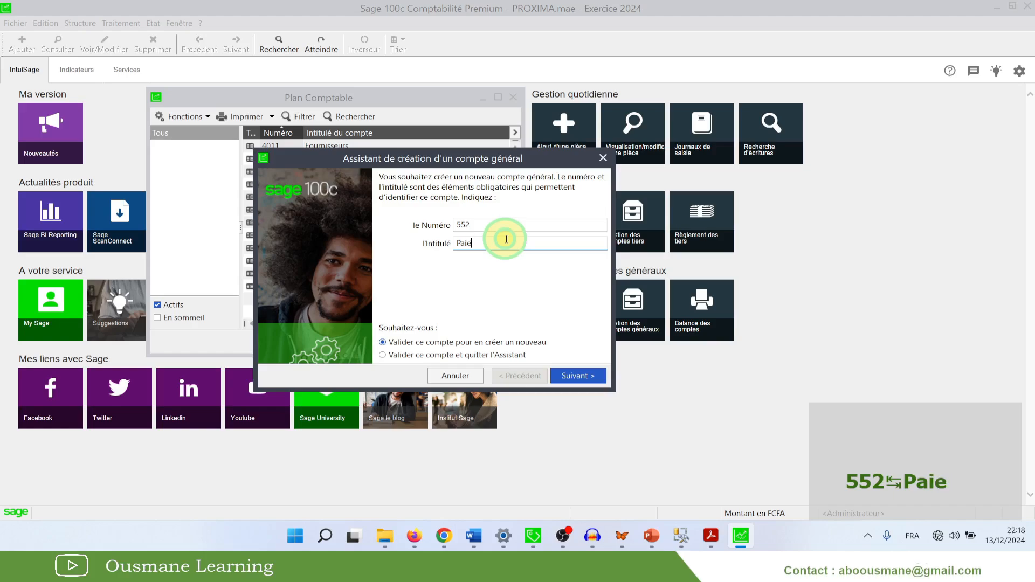
text(ment Mobile)
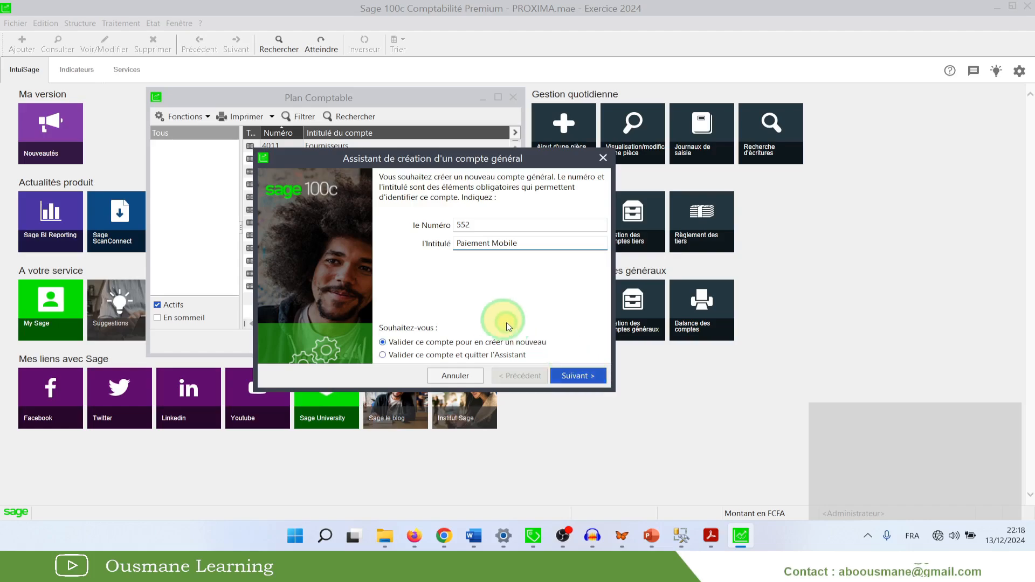
Validate account 552, close the general account creation assistant and maximize the Plan Comptable list.
click(457, 228)
drag(457, 228, 406, 225)
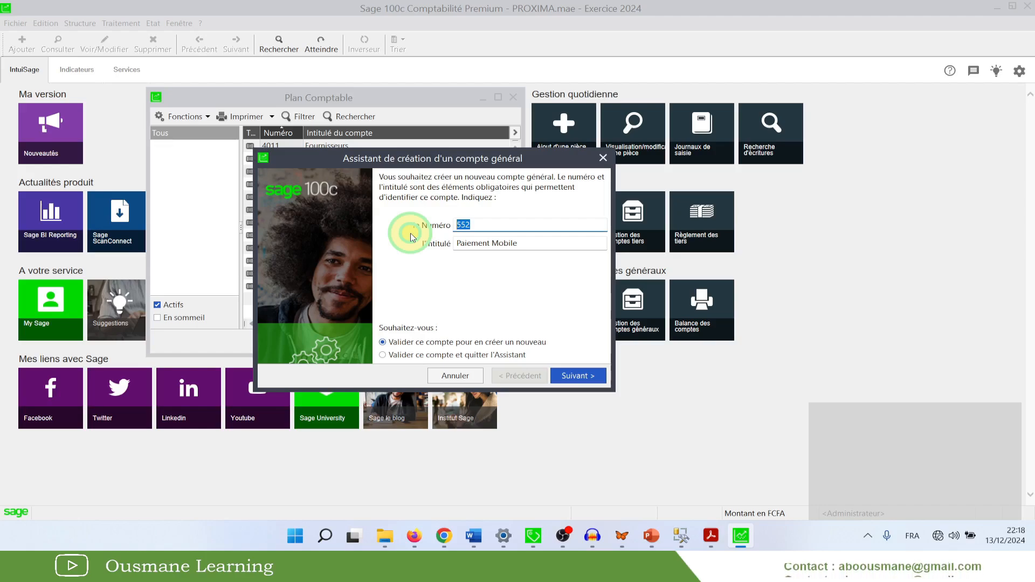
click(469, 228)
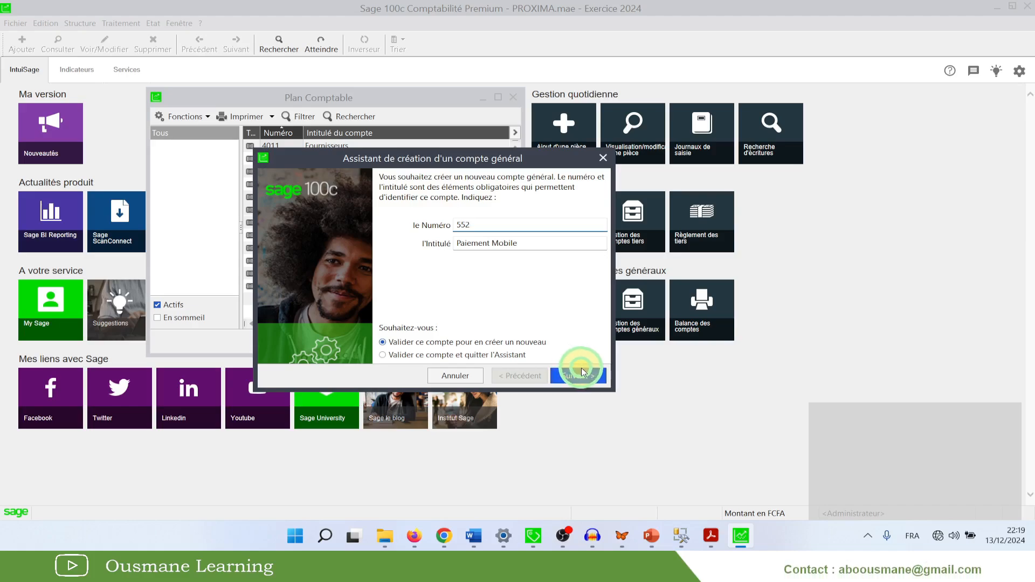
click(569, 376)
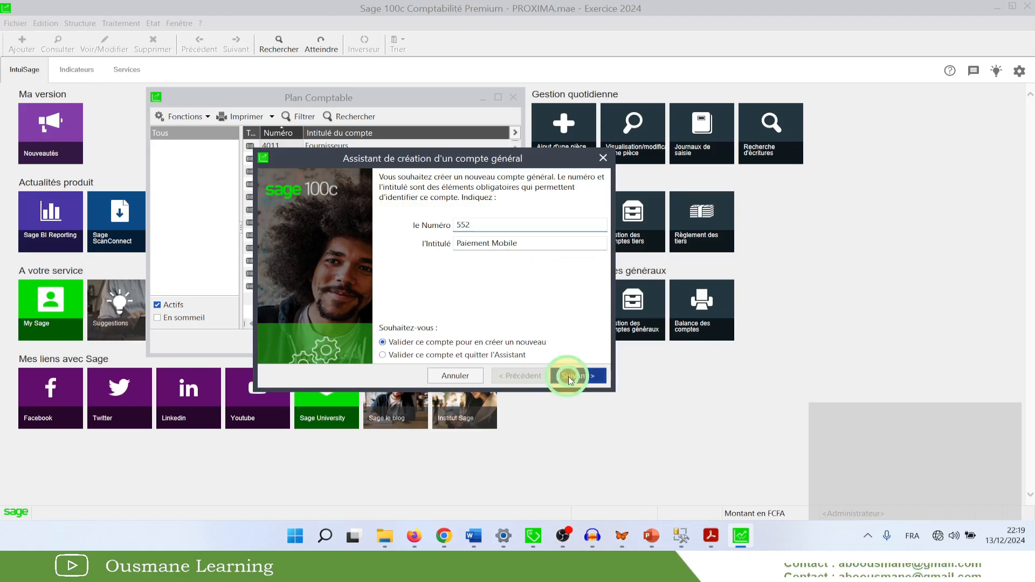
click(603, 158)
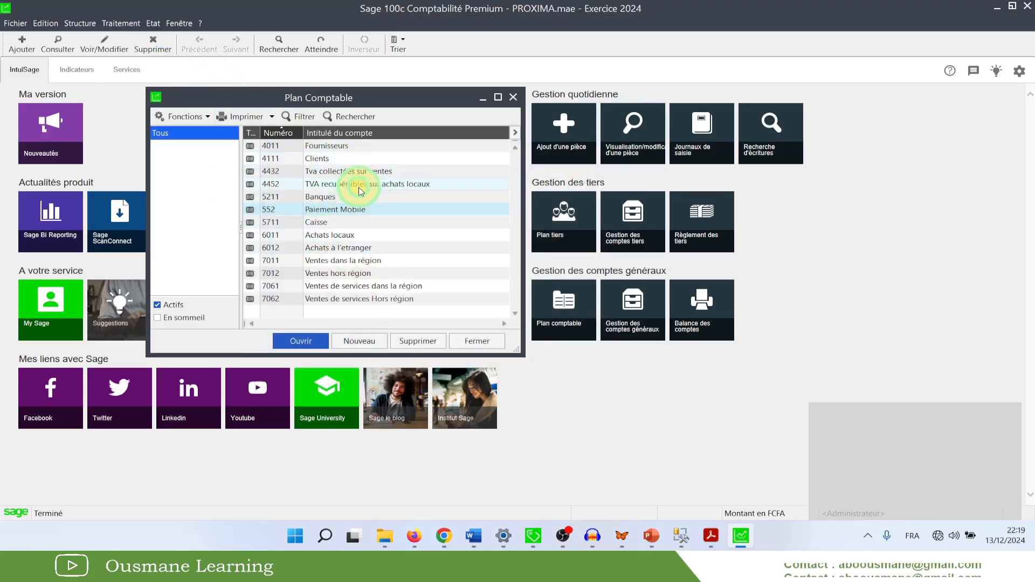
click(498, 97)
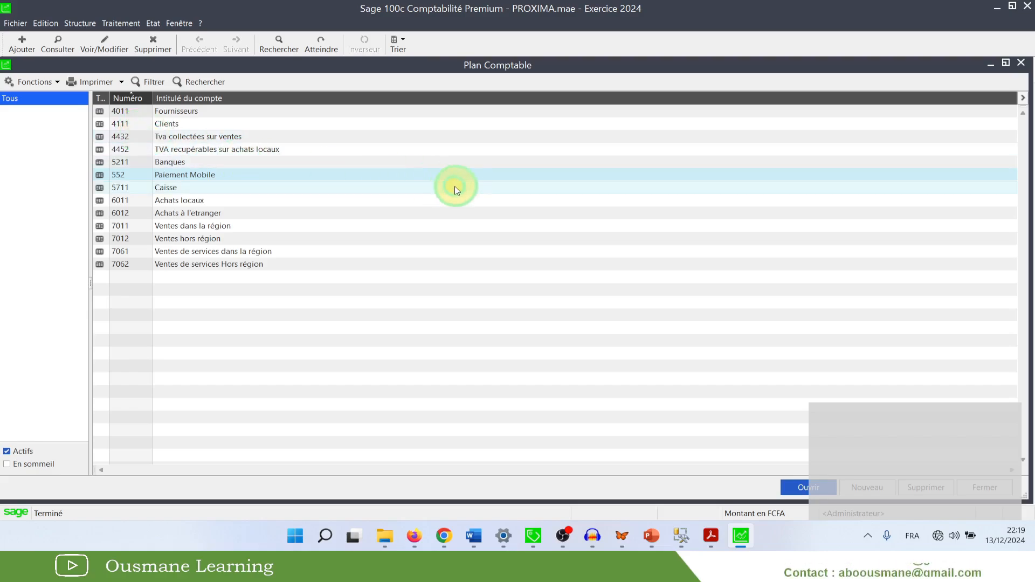
Switch to the PLAN DES COMPTES PDF in Acrobat and consult the sub-accounts of account 275, Dépôts et cautionnements versés.
click(712, 539)
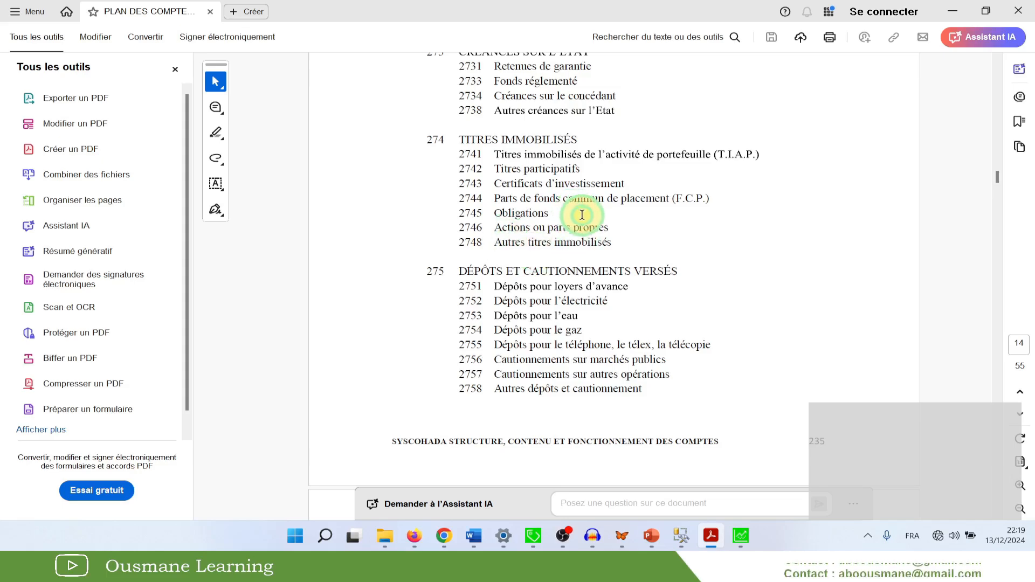
scroll(582, 214, down, 3)
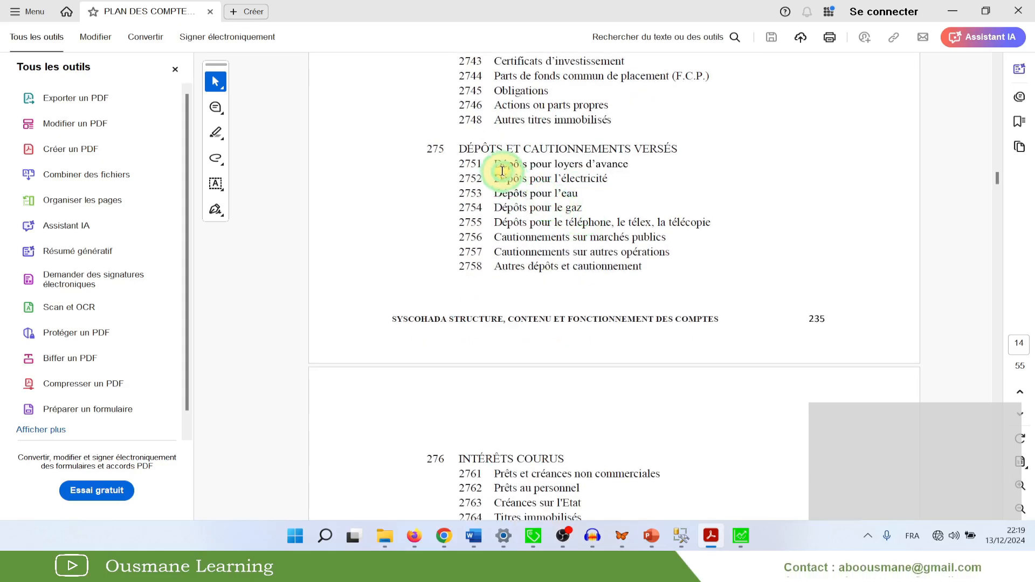
drag(501, 166, 640, 169)
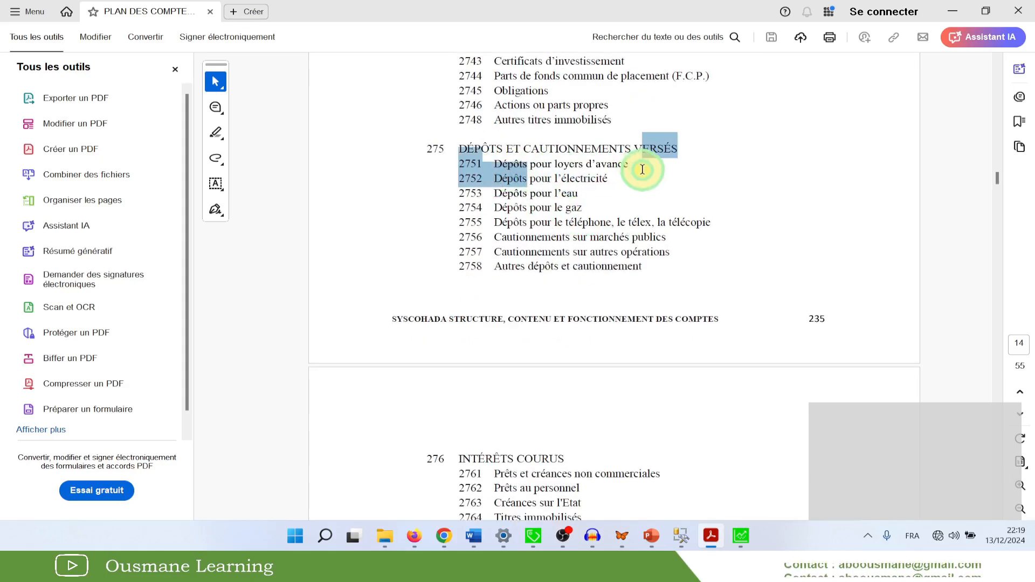
click(953, 11)
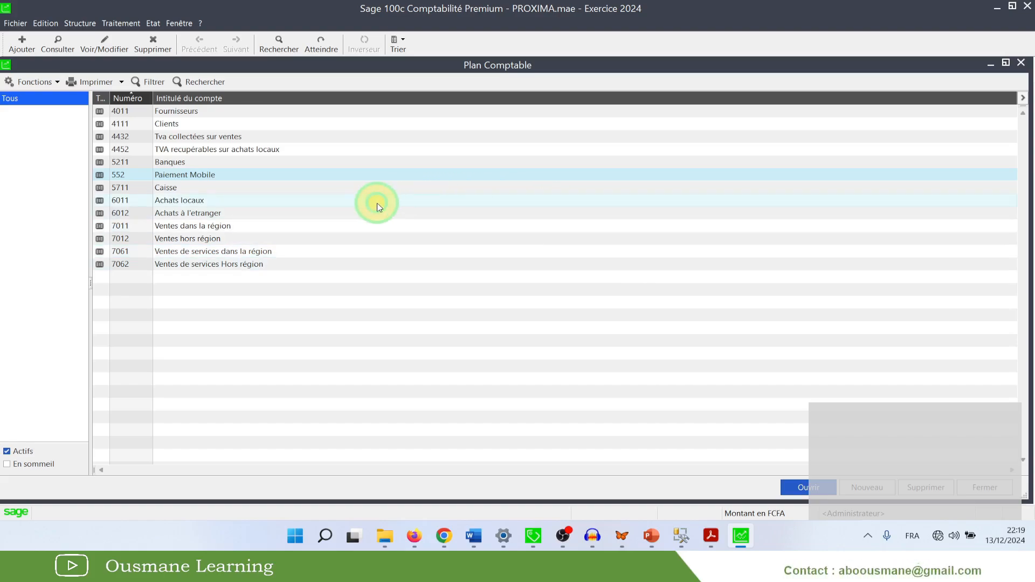
Close the accounting file, switch to Sage 100c Gestion commerciale and open PROXIMA.gcm from the FORMATION GESCOM 100C folder.
click(17, 23)
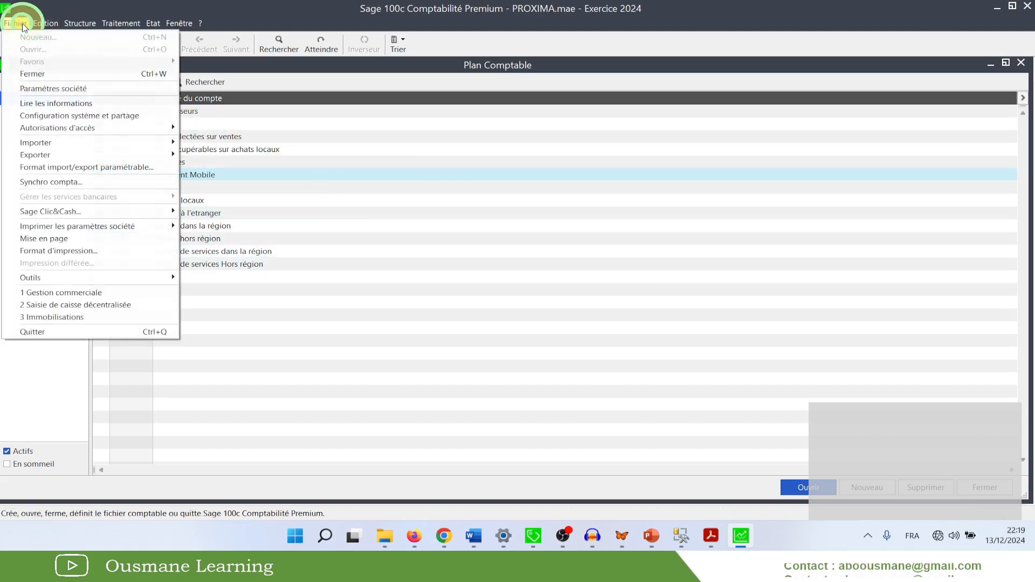
click(44, 74)
click(533, 536)
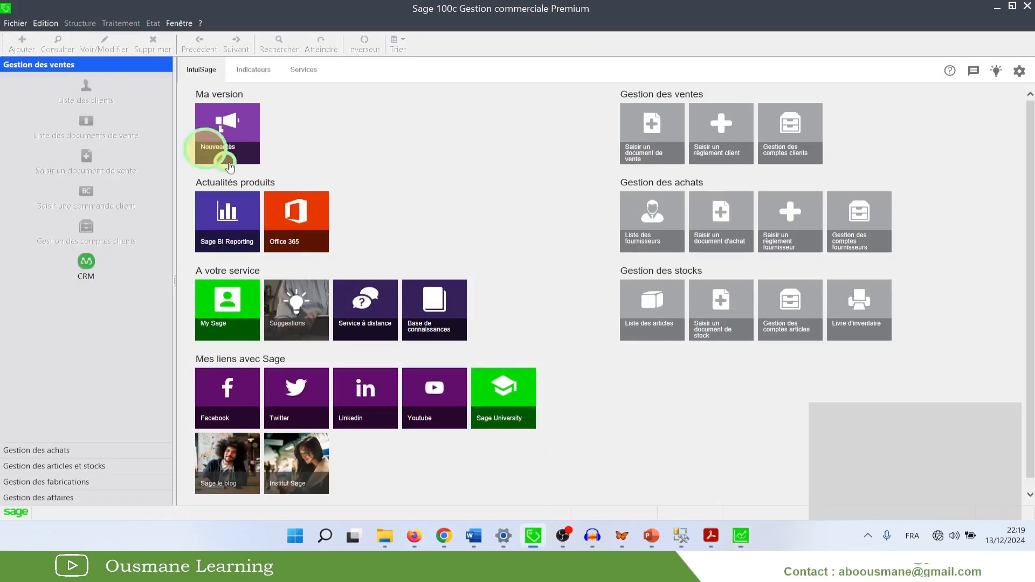
click(15, 24)
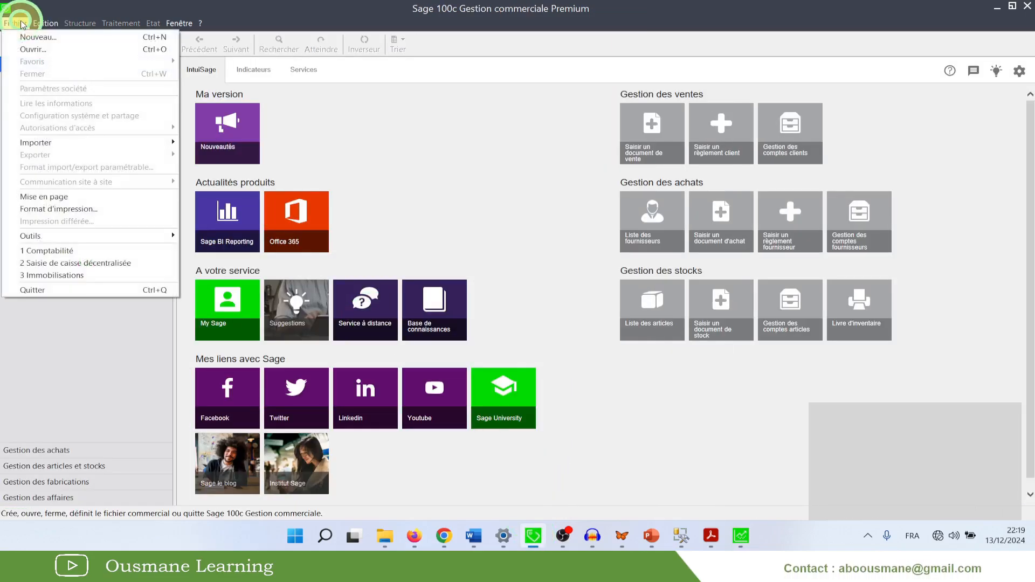
click(46, 49)
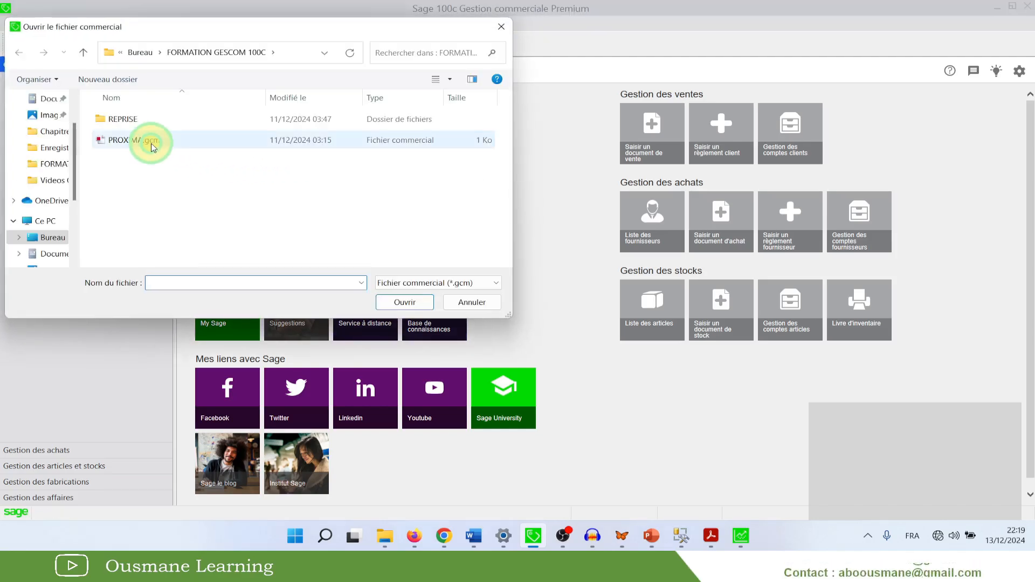
double_click(152, 143)
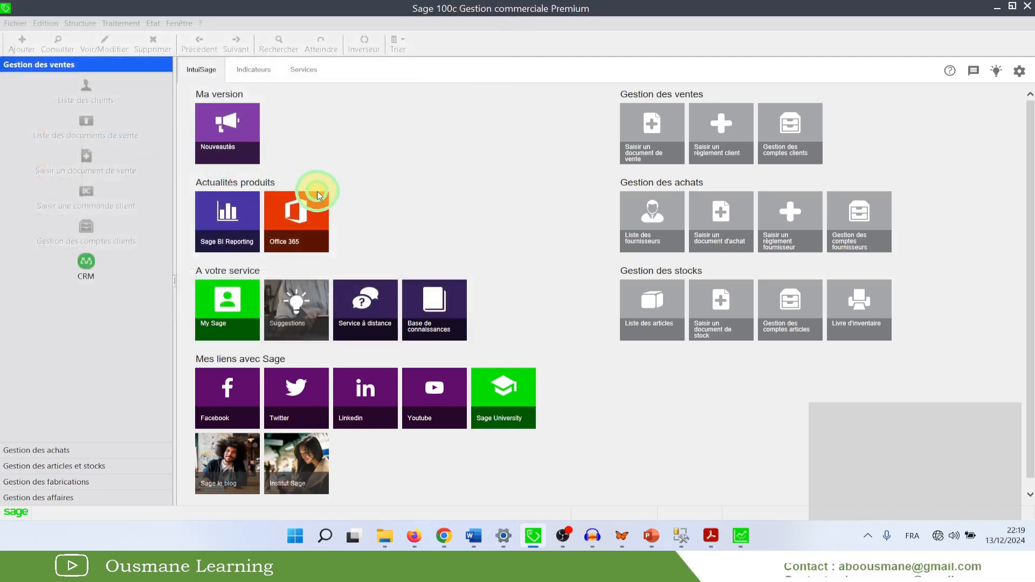
click(513, 309)
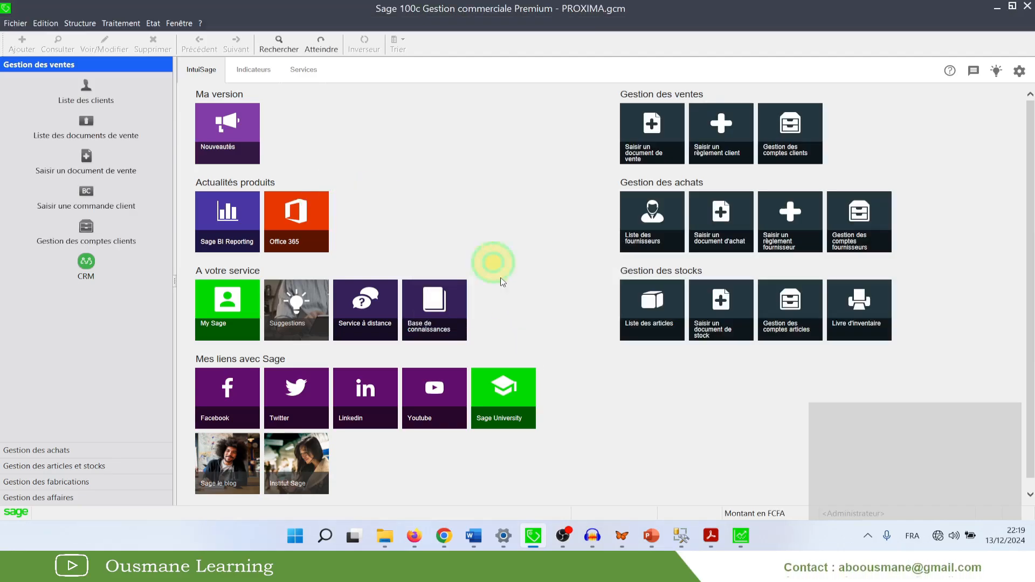
Display the Plan Comptable of PROXIMA.gcm and locate the Caisse and Paiement Mobile accounts in the list.
click(81, 23)
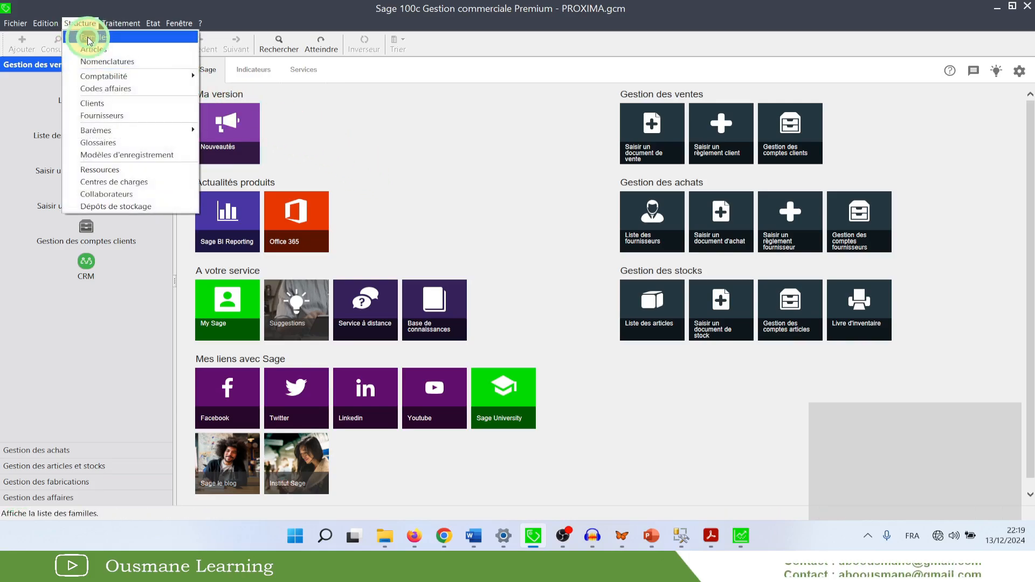
mouse_move(126, 76)
click(230, 76)
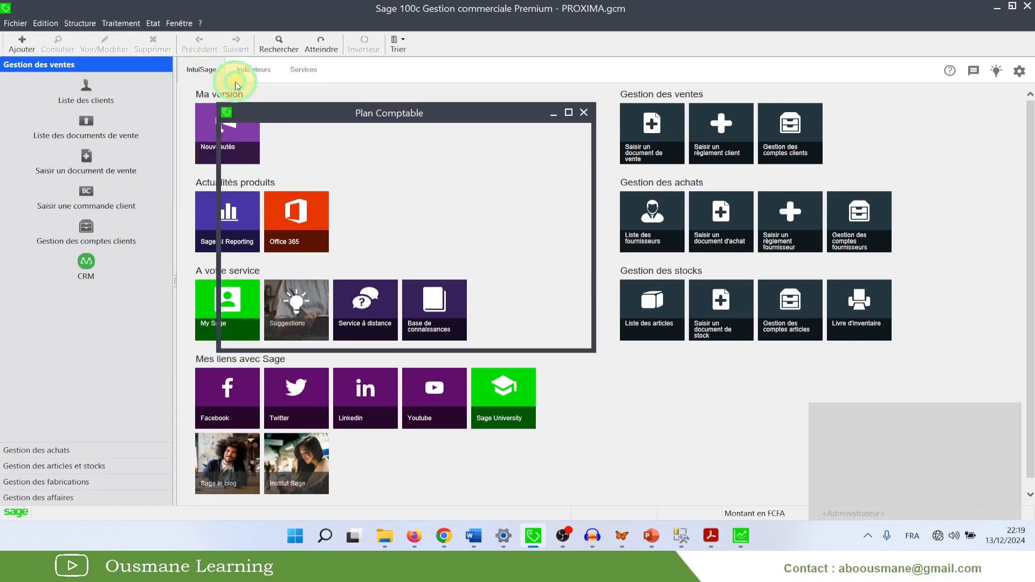
scroll(416, 240, down, 2)
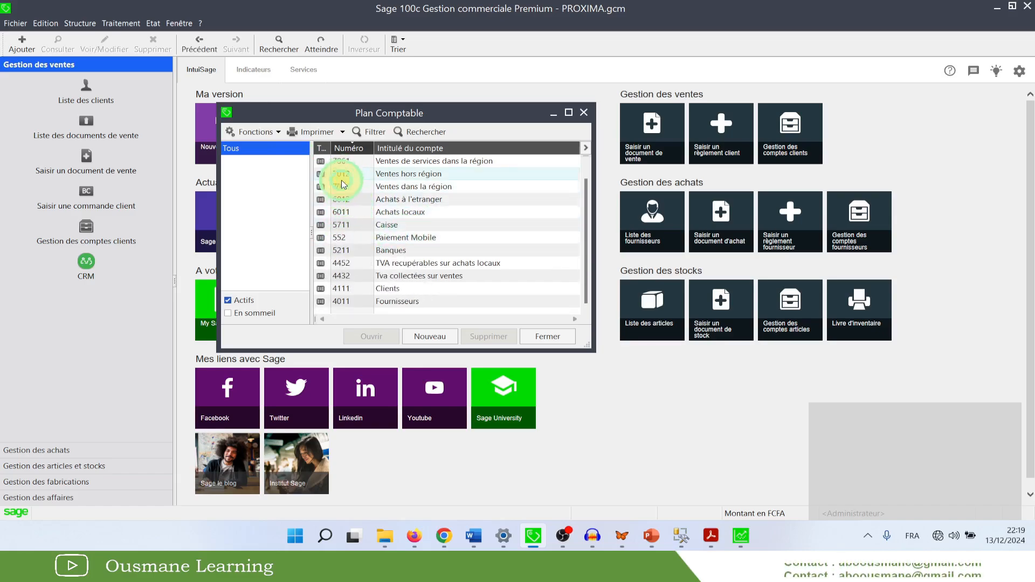
scroll(358, 213, up, 1)
click(380, 250)
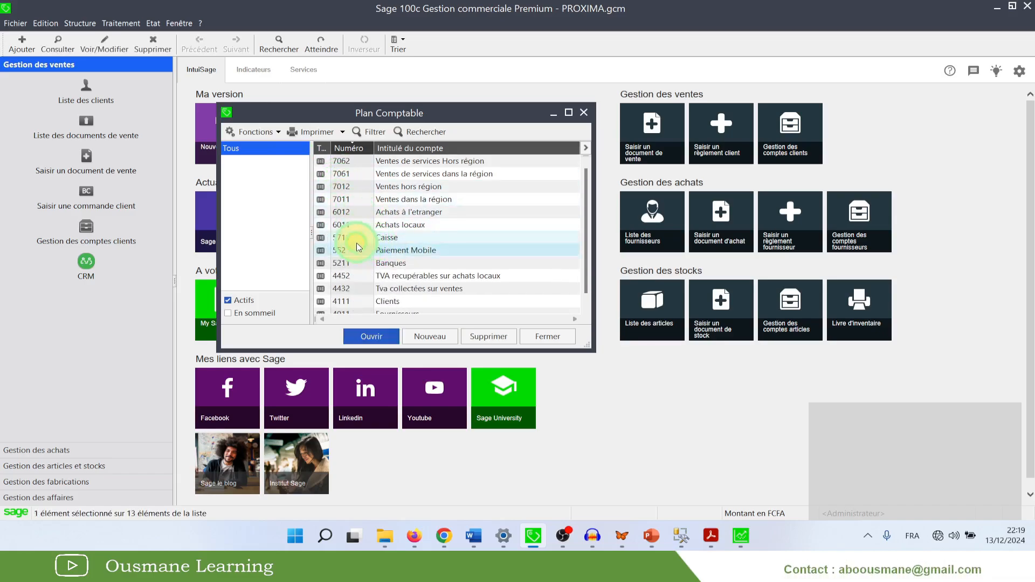
click(386, 239)
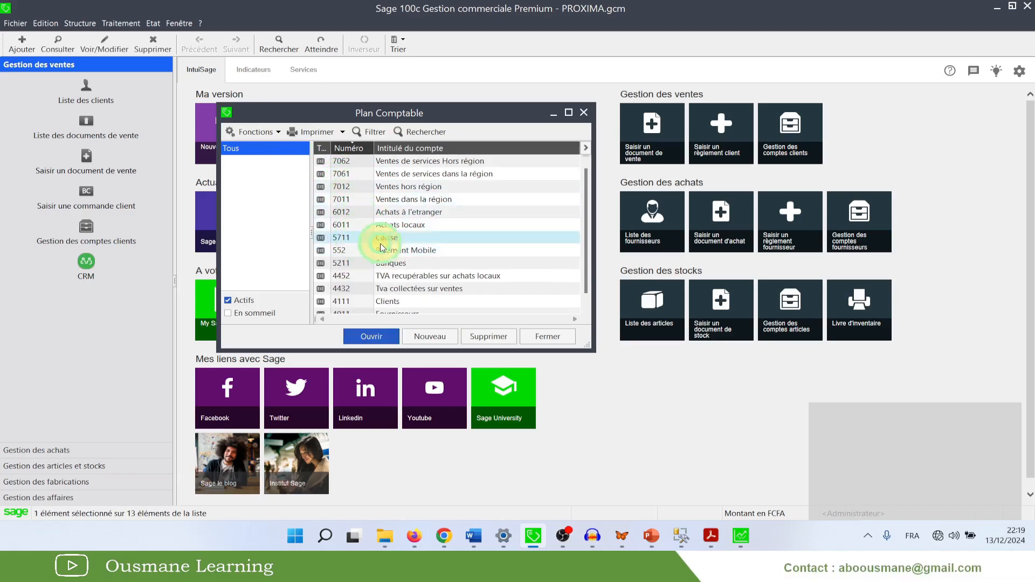
click(350, 251)
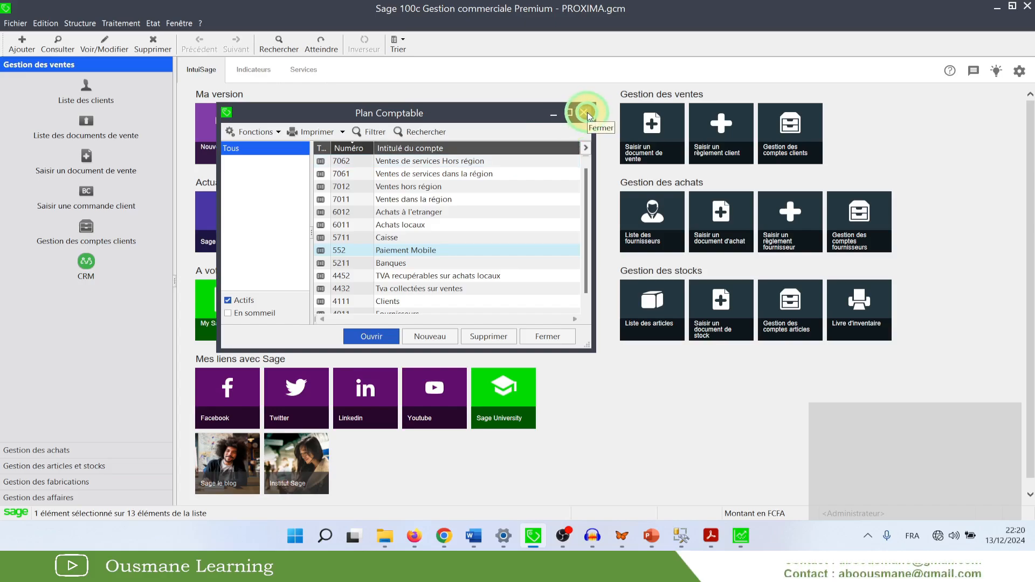
key(F3)
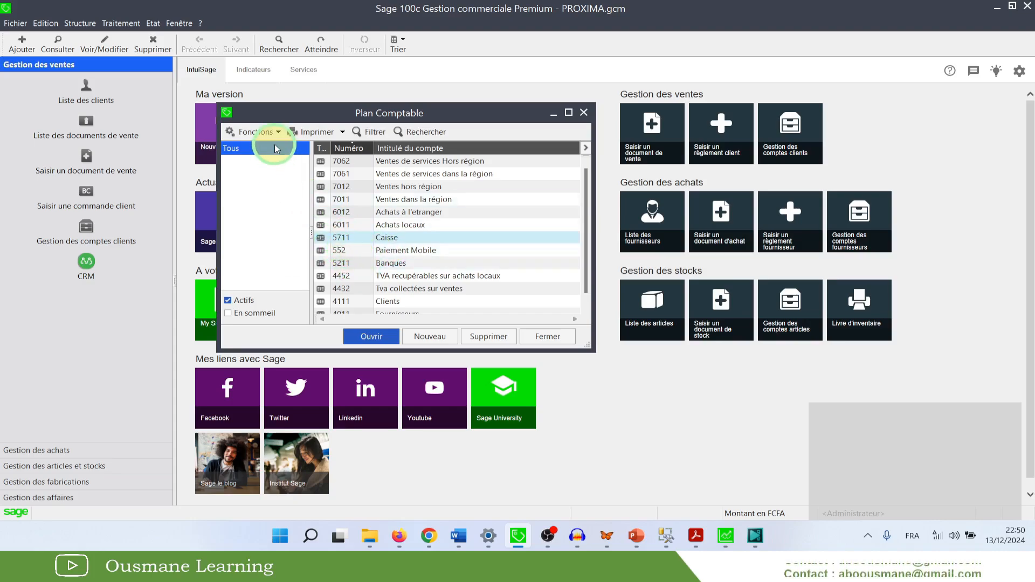
Open the record of general account 5711 Caisse and examine the choices offered for its Nature de compte.
double_click(345, 242)
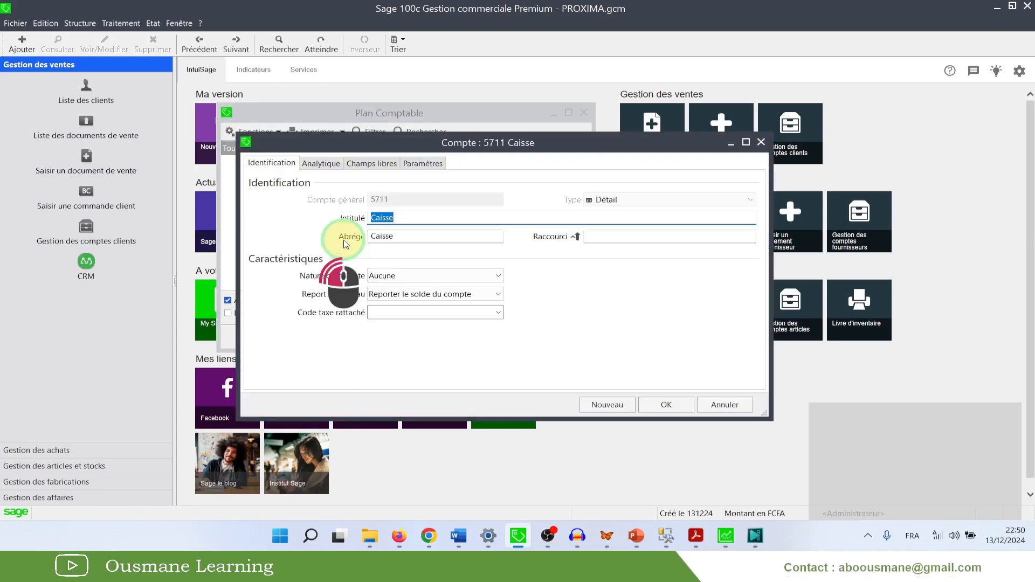
click(179, 23)
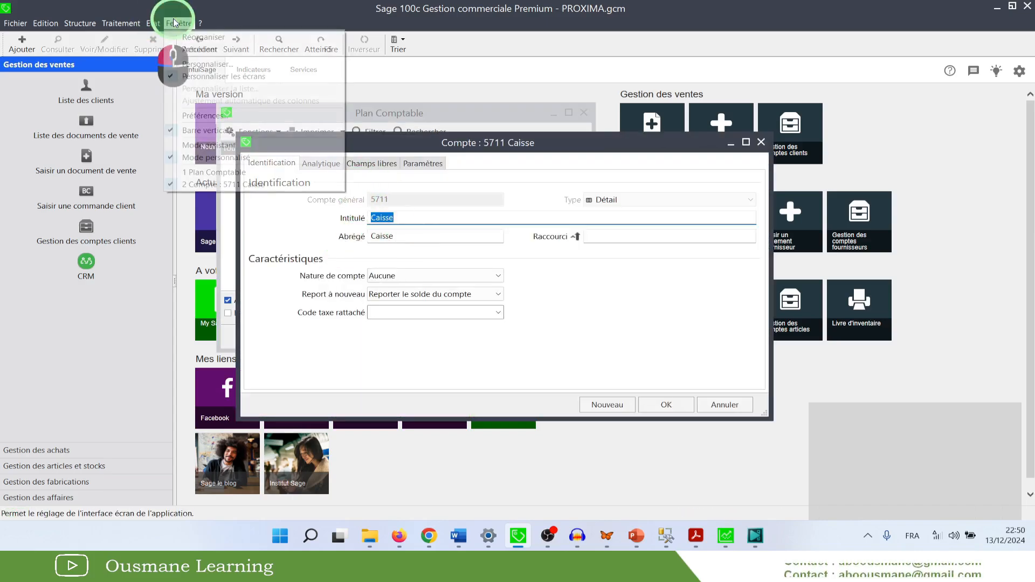
click(209, 145)
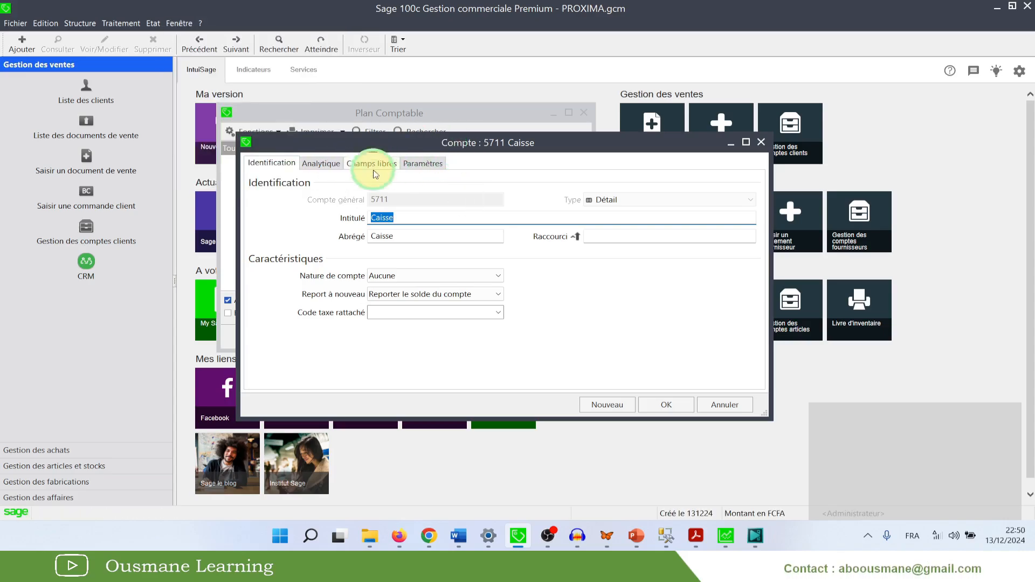
click(400, 276)
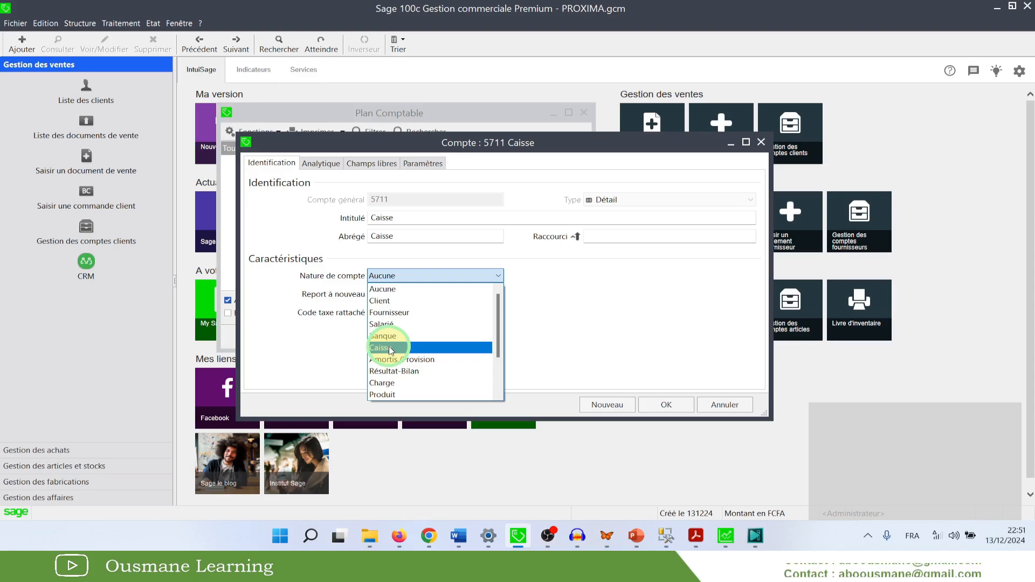
click(396, 276)
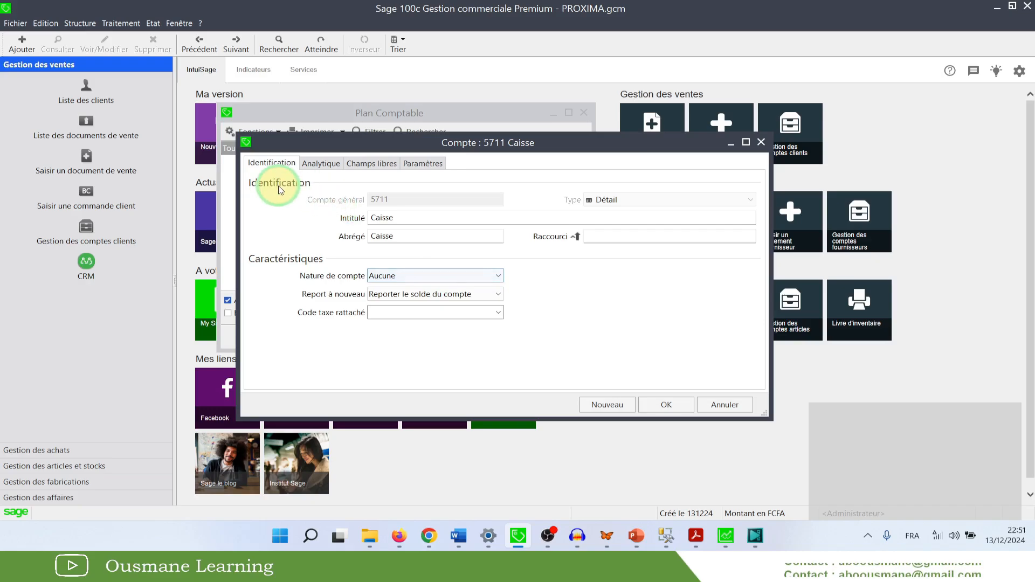
drag(278, 143, 256, 140)
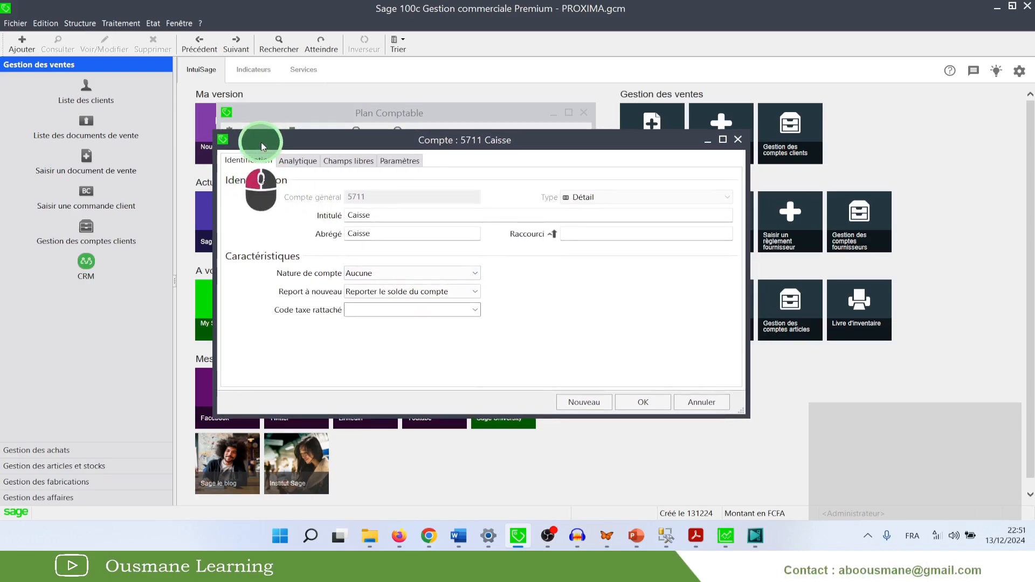
Go to the record of account 552 Paiement Mobile and examine its Nature de compte choices, keeping Aucune selected.
click(236, 43)
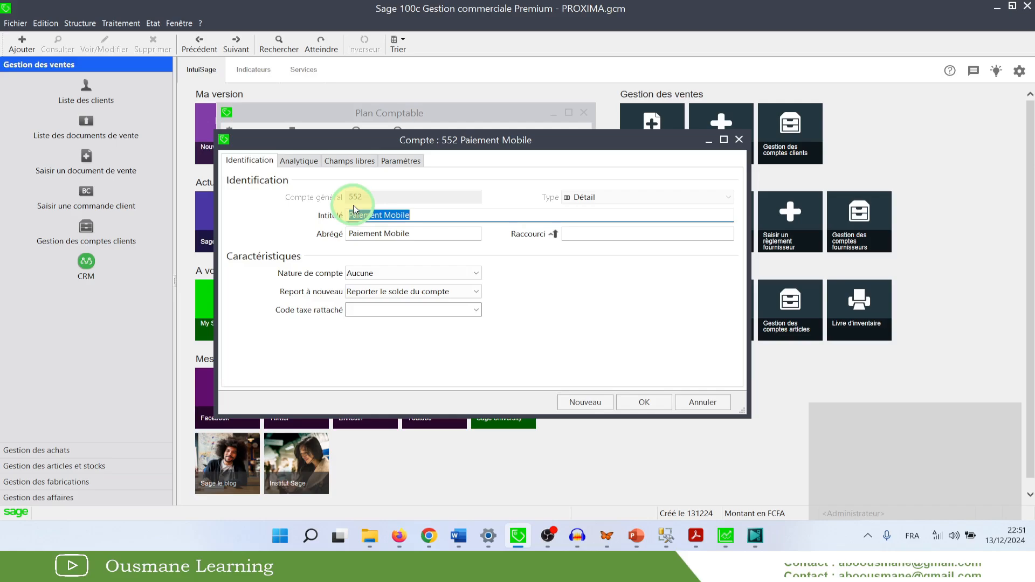
click(376, 275)
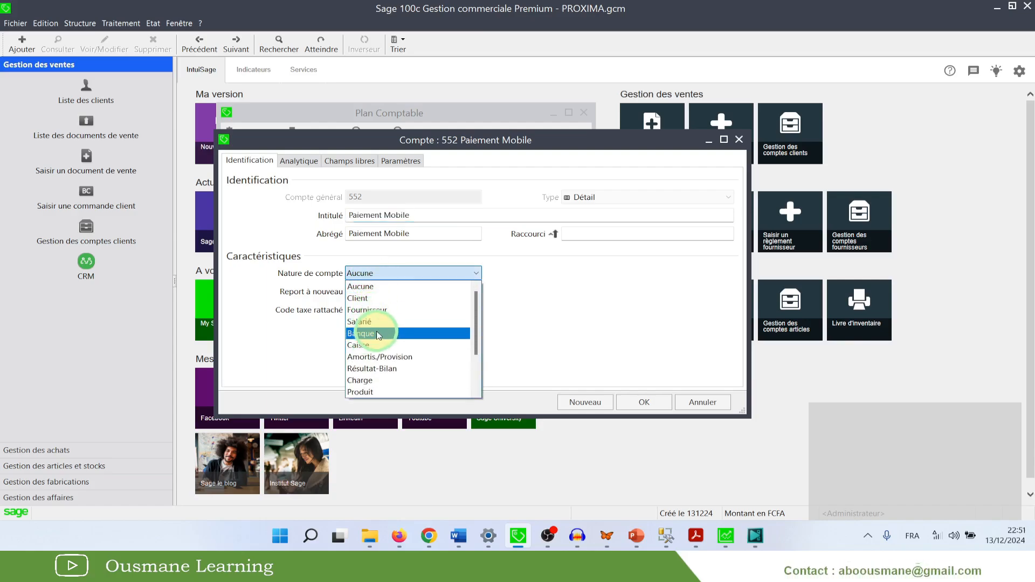
drag(474, 342, 472, 314)
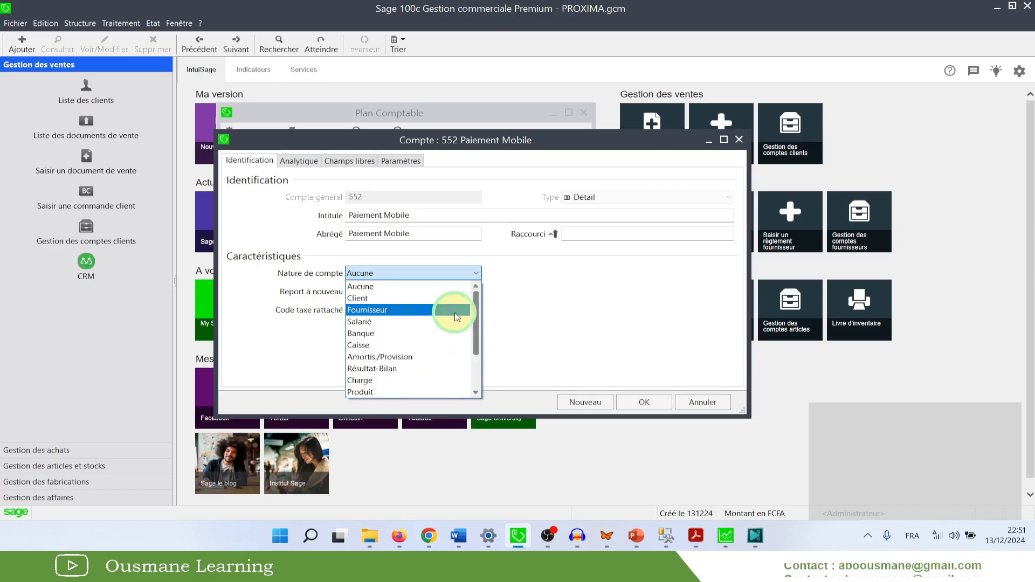
scroll(477, 318, down, 2)
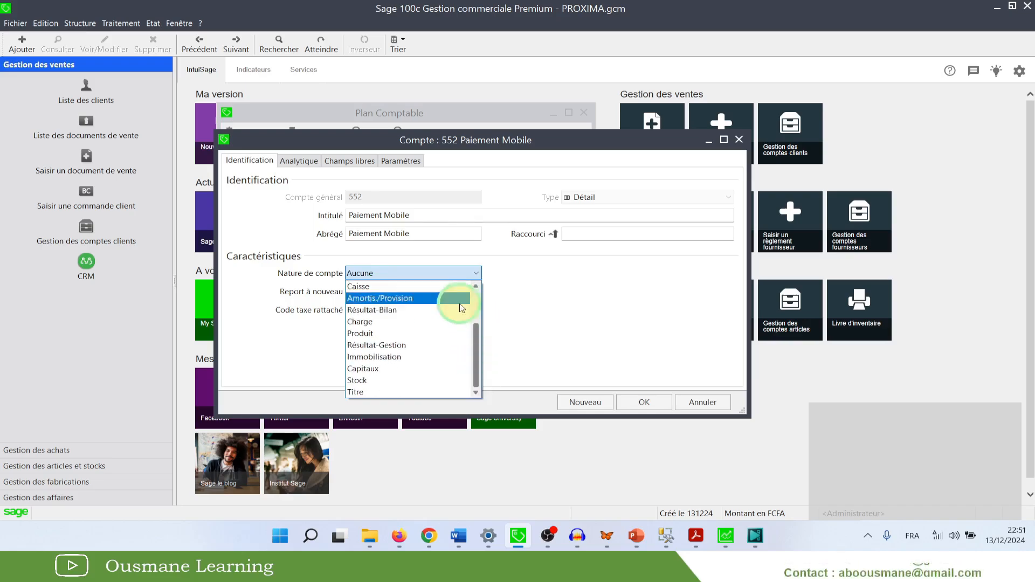
scroll(474, 340, up, 2)
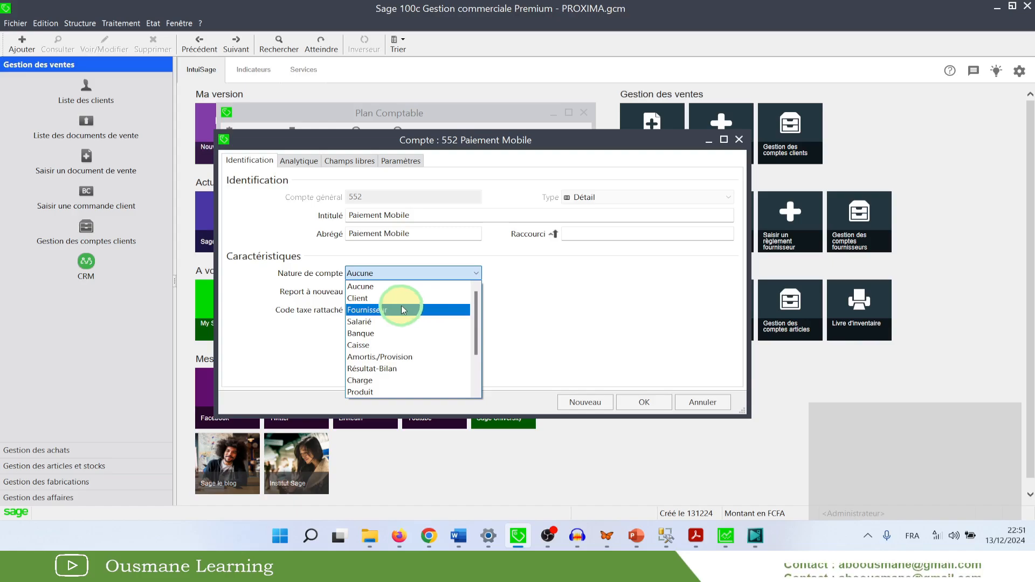
click(368, 285)
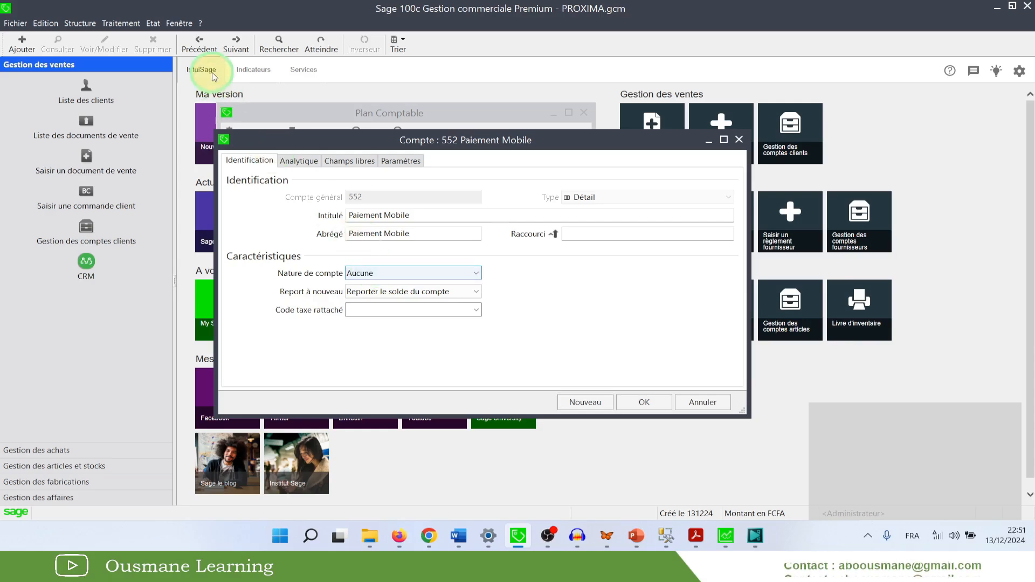
Go to the record of account 5211 Banques, examine its Nature de compte choices and close the record without changing it.
click(234, 46)
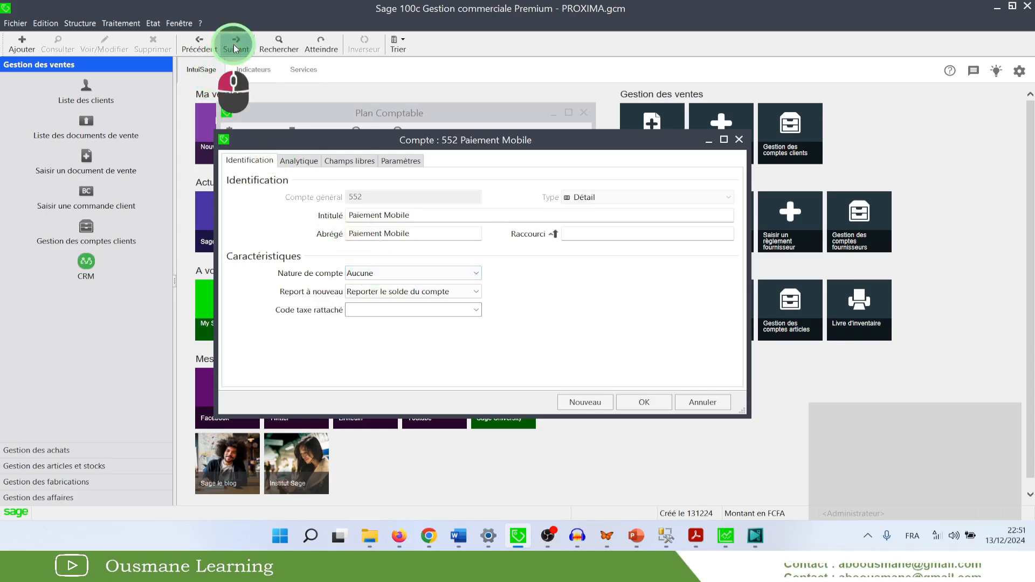
click(370, 276)
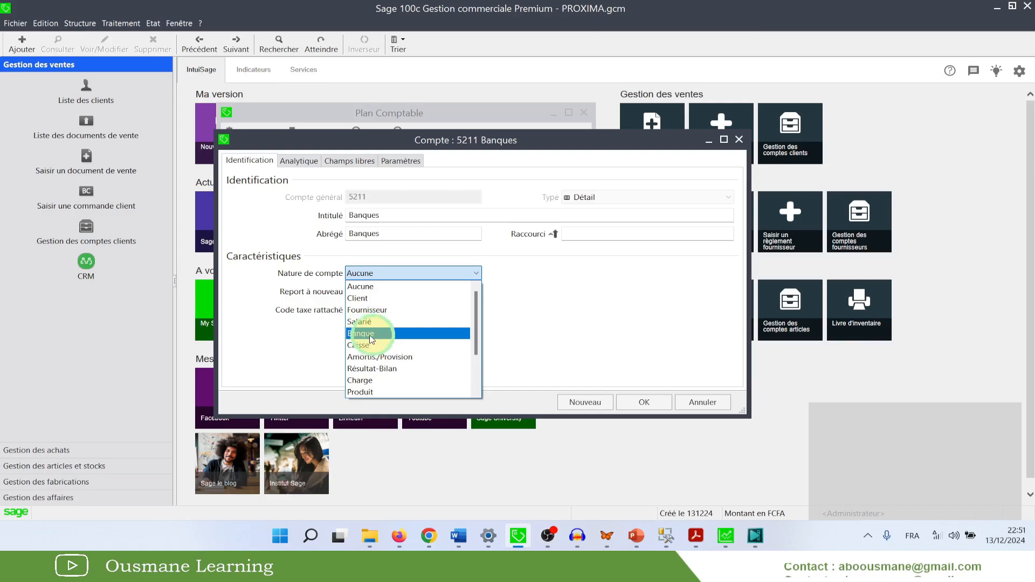
click(374, 273)
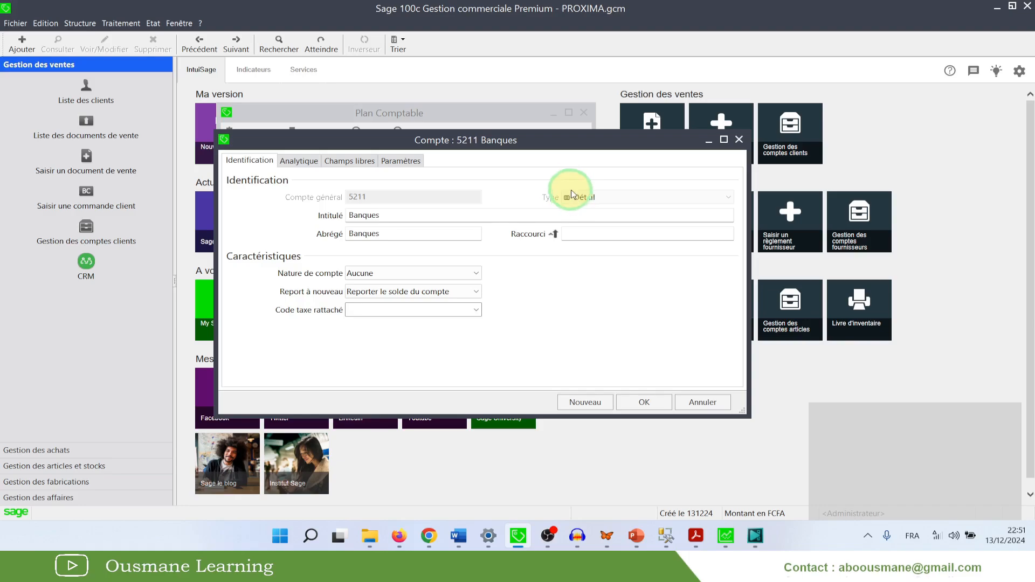
click(740, 140)
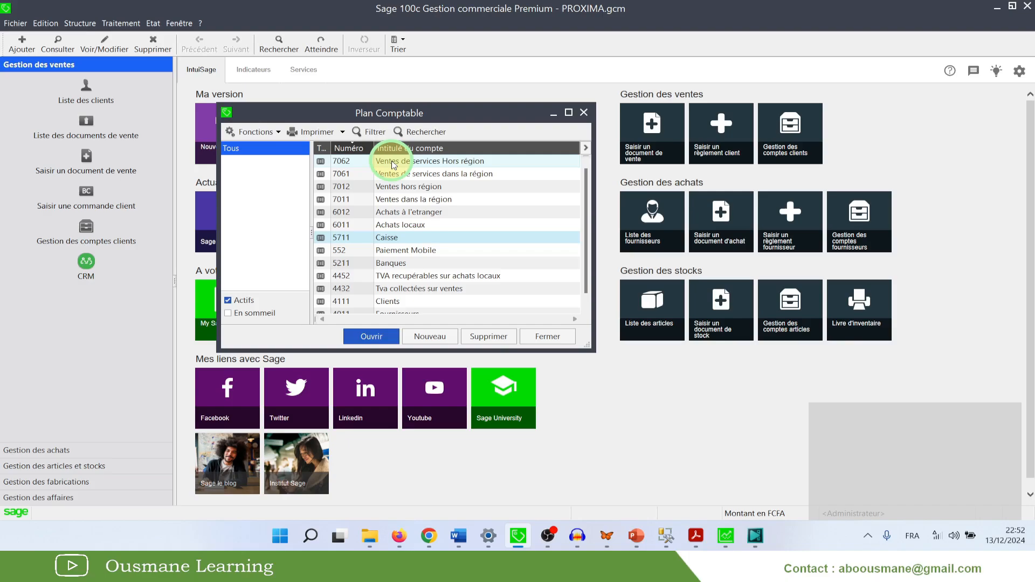
Open the search function of the Plan Comptable, review the files it can search and select Plan comptable.
click(261, 135)
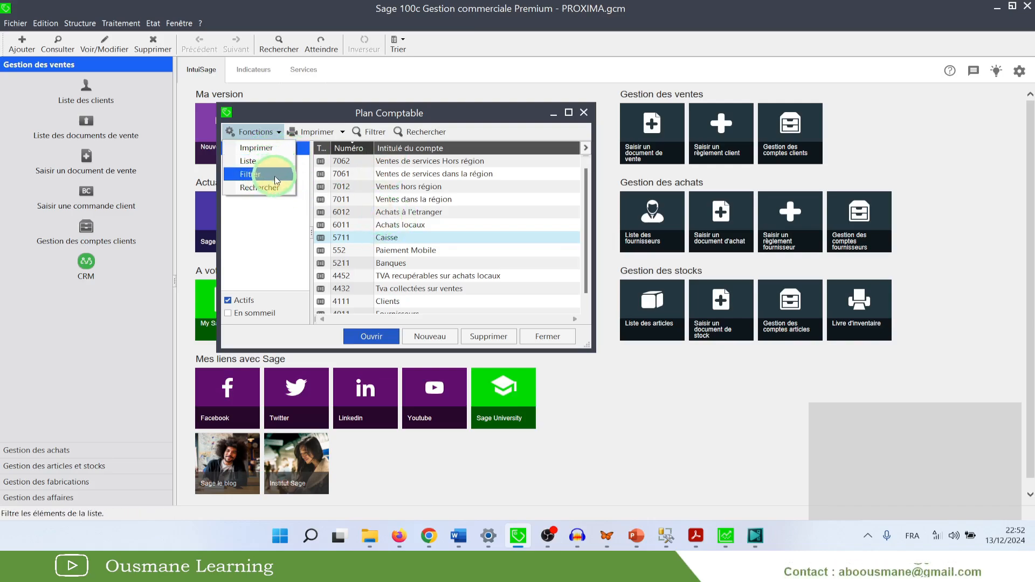
click(424, 132)
click(424, 131)
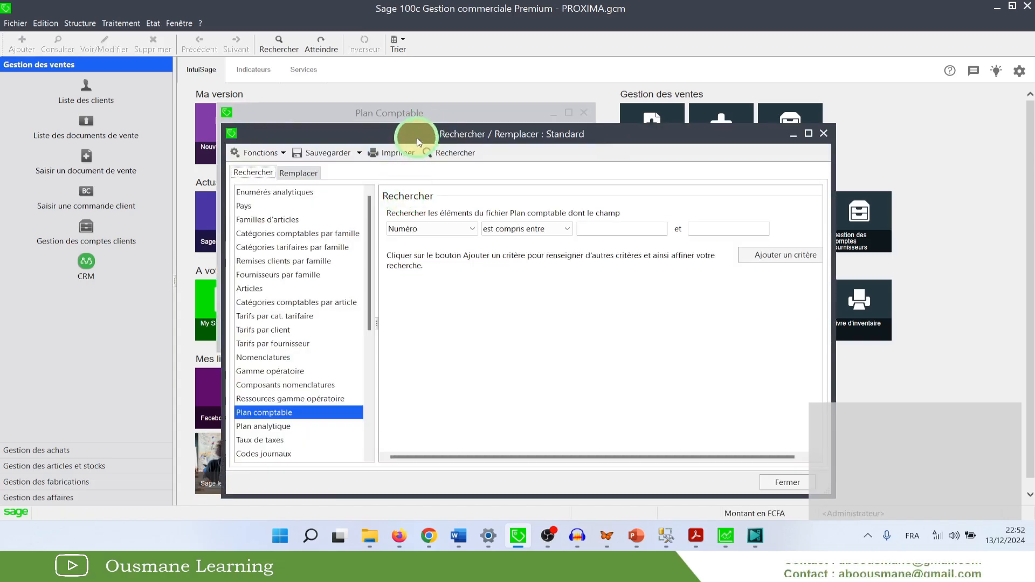
mouse_move(416, 115)
mouse_down()
mouse_move(451, 117)
mouse_move(410, 102)
mouse_up()
click(272, 380)
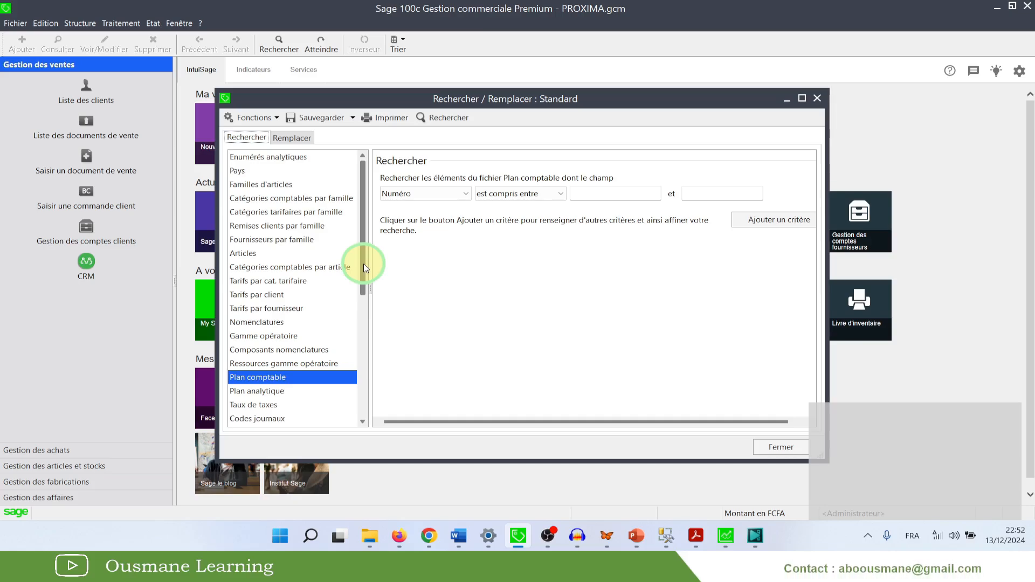
drag(363, 264, 364, 291)
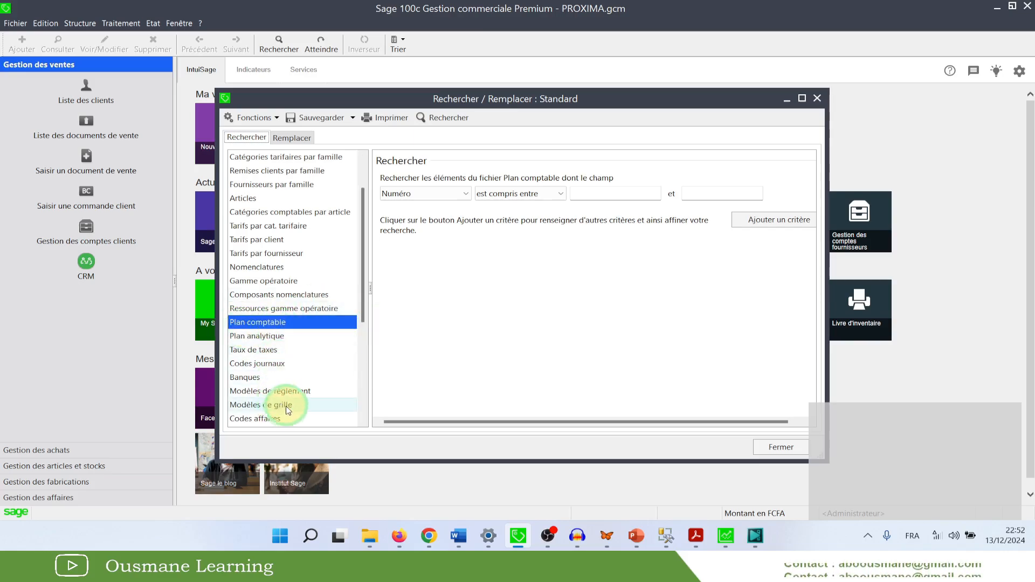
drag(363, 300, 362, 271)
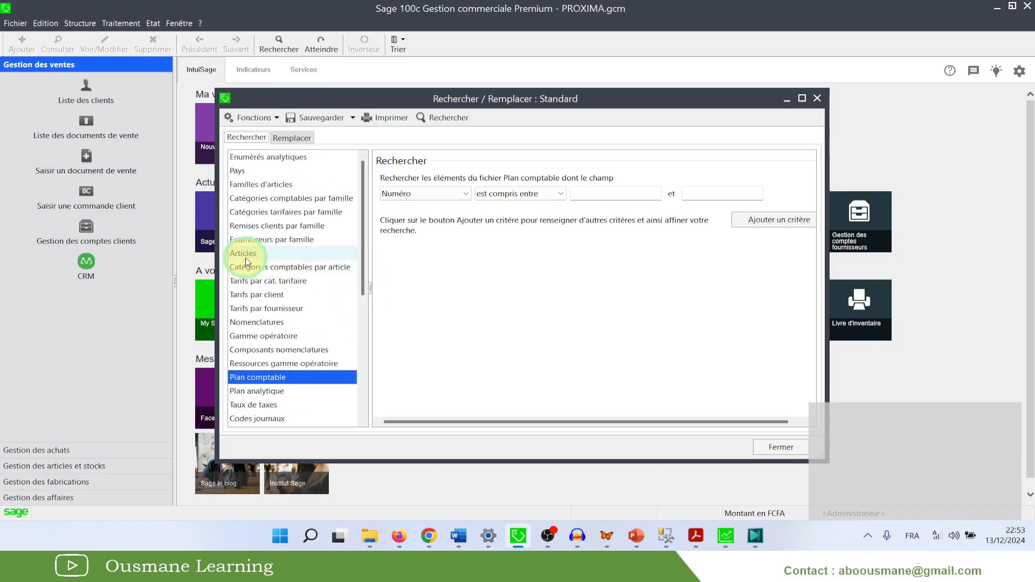
click(267, 378)
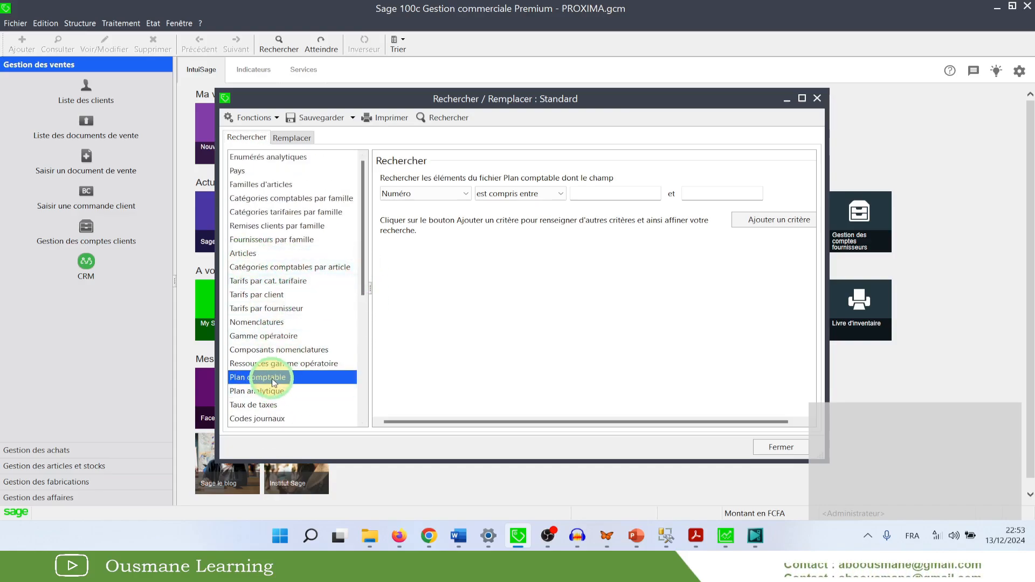
Review the fields available as search criteria for the Plan comptable file and choose Numéro.
click(465, 195)
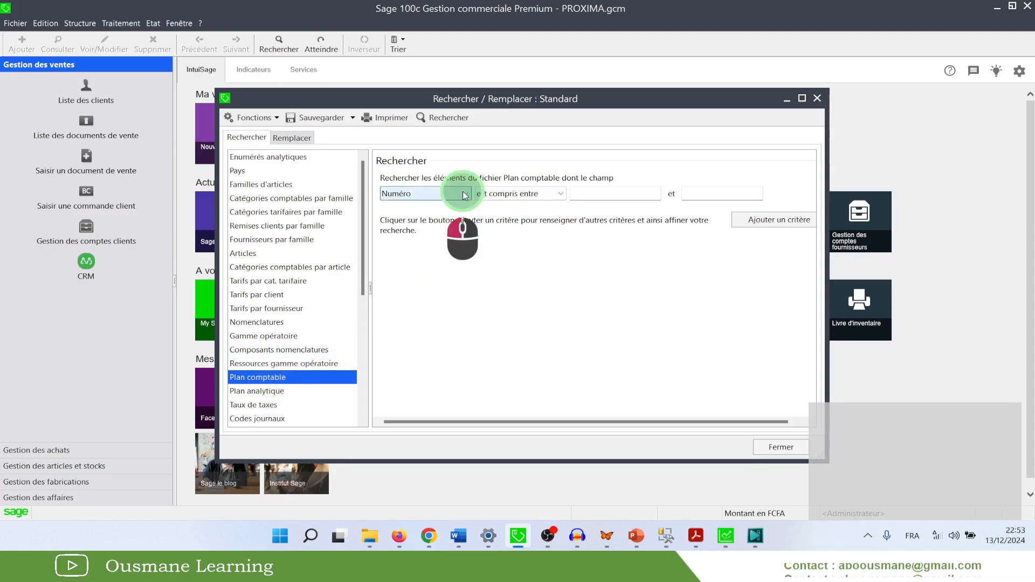
drag(497, 225, 496, 292)
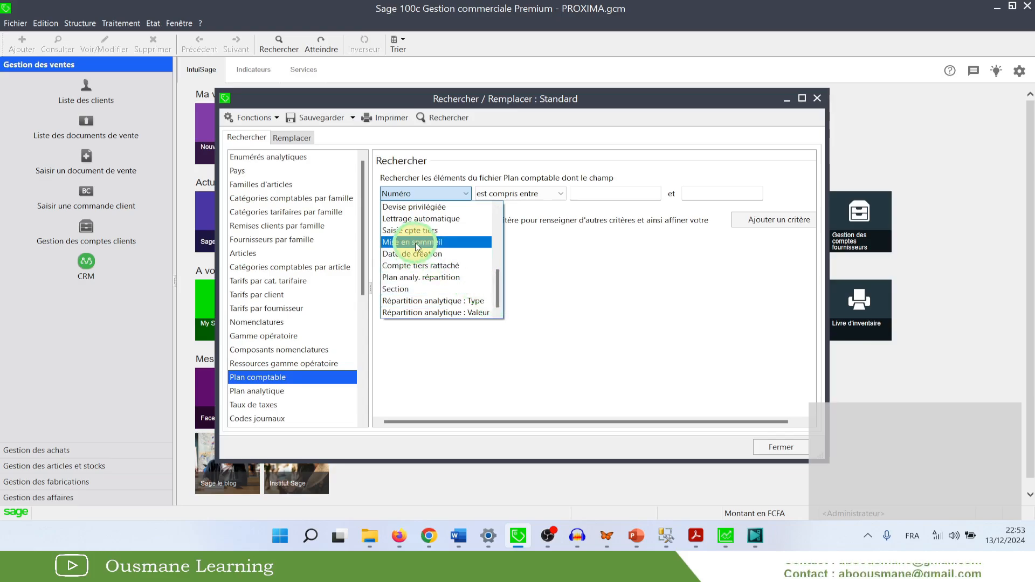
drag(497, 289, 496, 212)
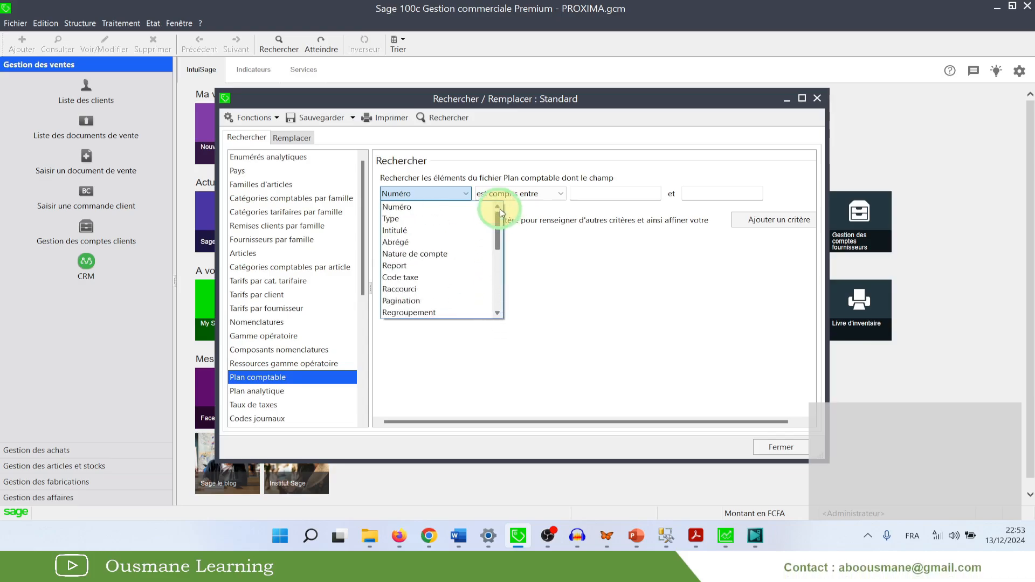
click(404, 208)
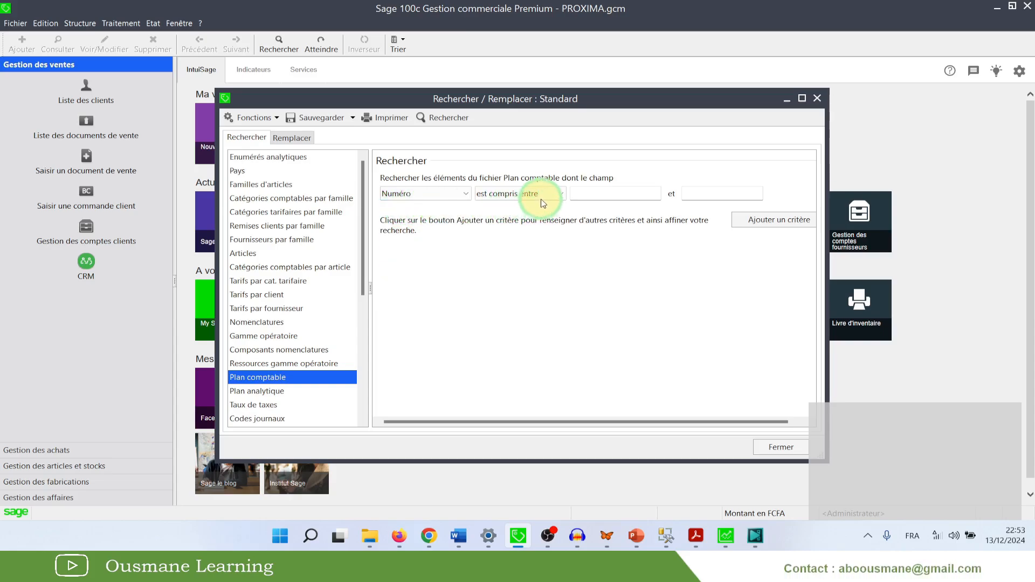
Add the criterion that Numéro "commence par" 5 and run the search on the Plan comptable.
click(522, 195)
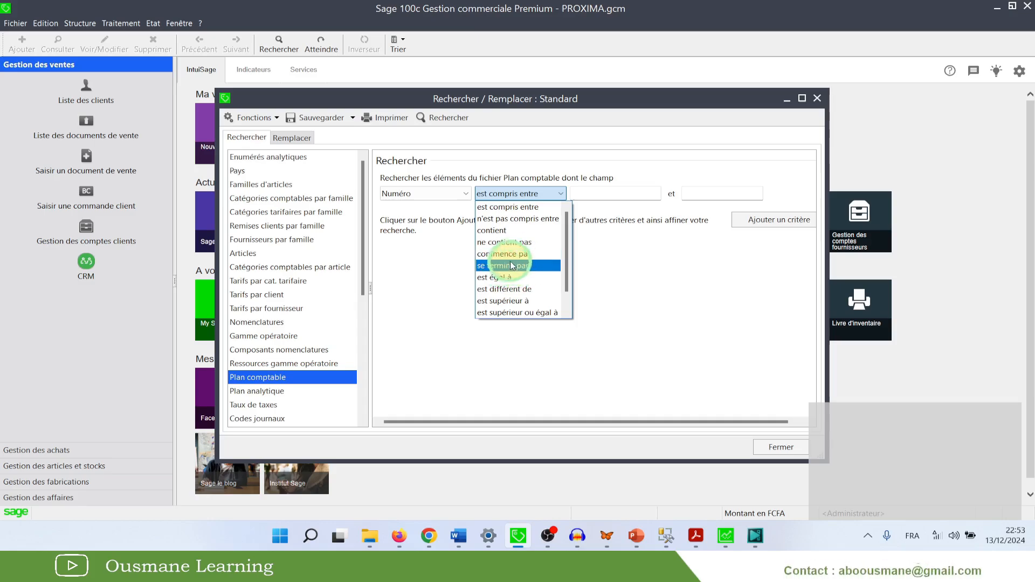
click(508, 253)
click(613, 197)
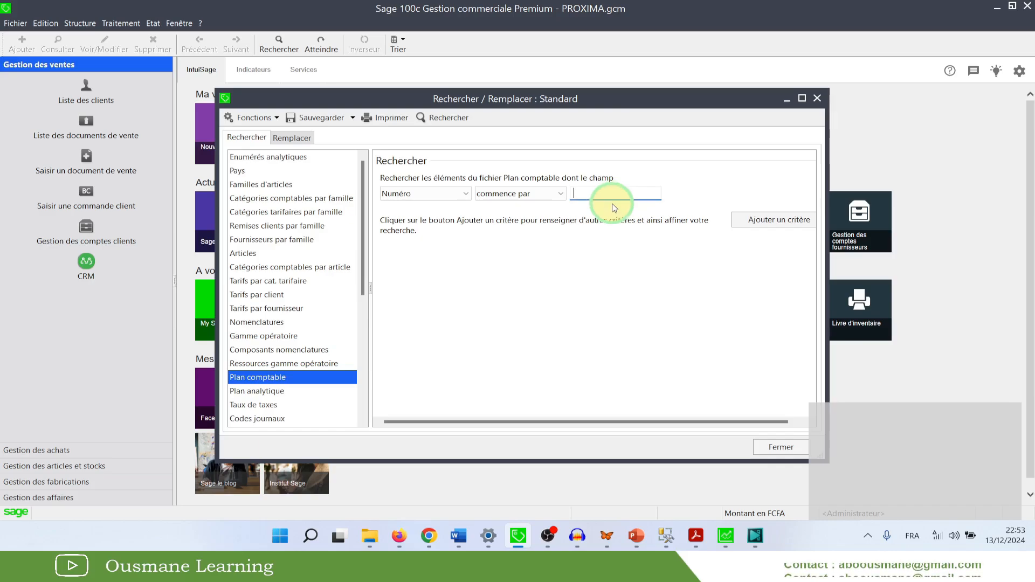
text(5)
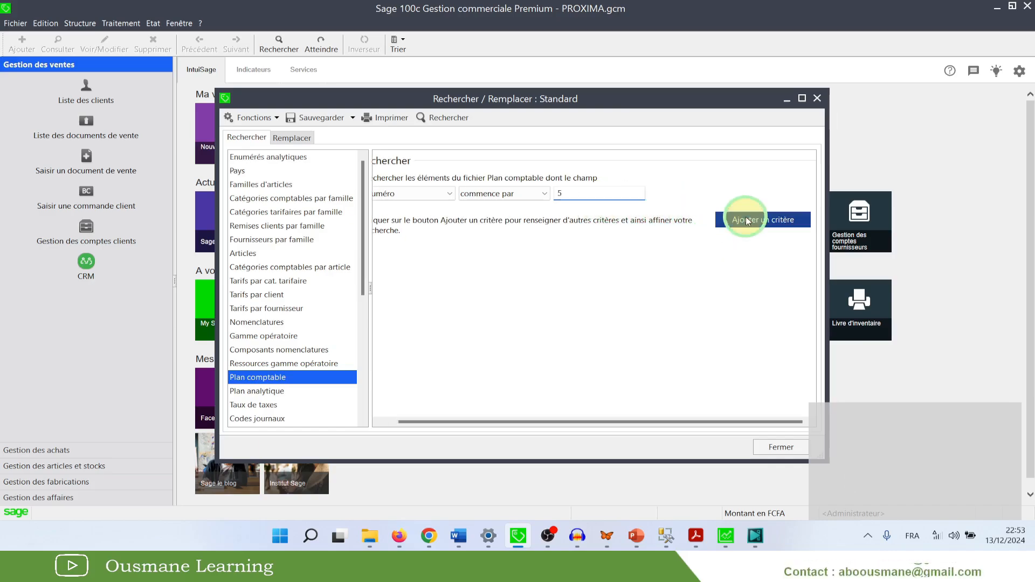
click(746, 219)
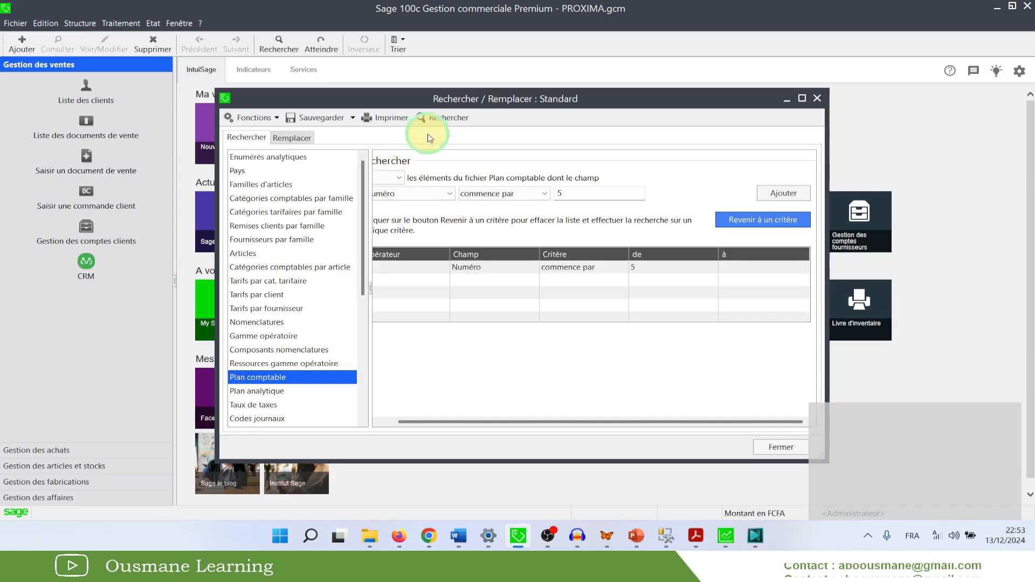
click(442, 119)
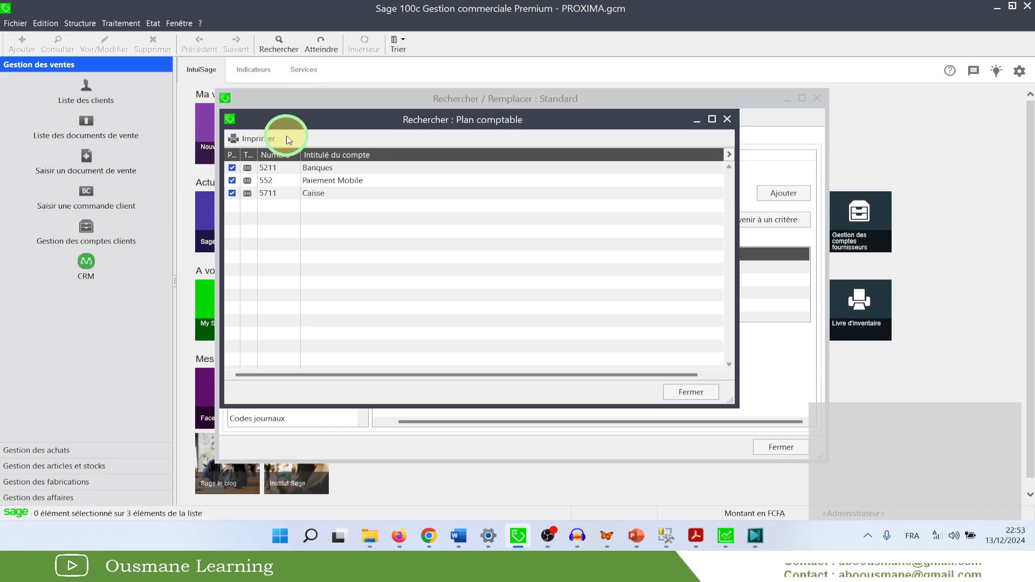
Close the search results and the Rechercher / Remplacer window to return to the Plan Comptable list.
click(727, 119)
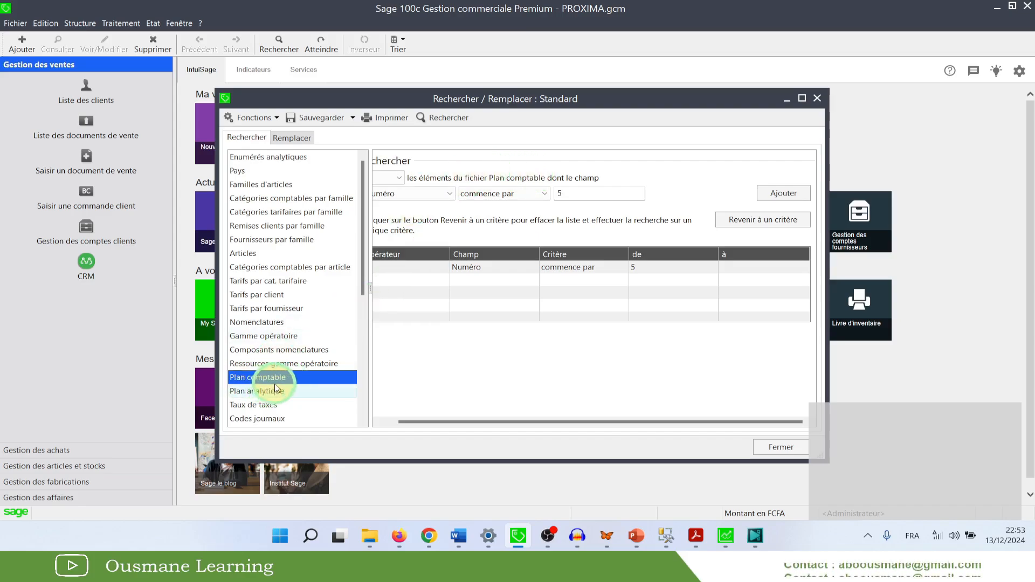
drag(362, 231, 363, 167)
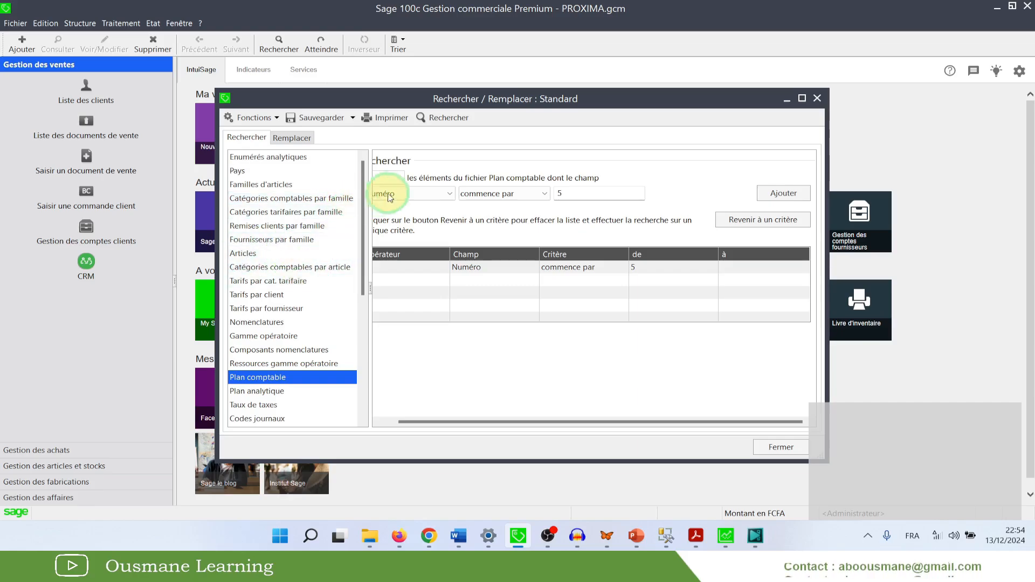
click(817, 98)
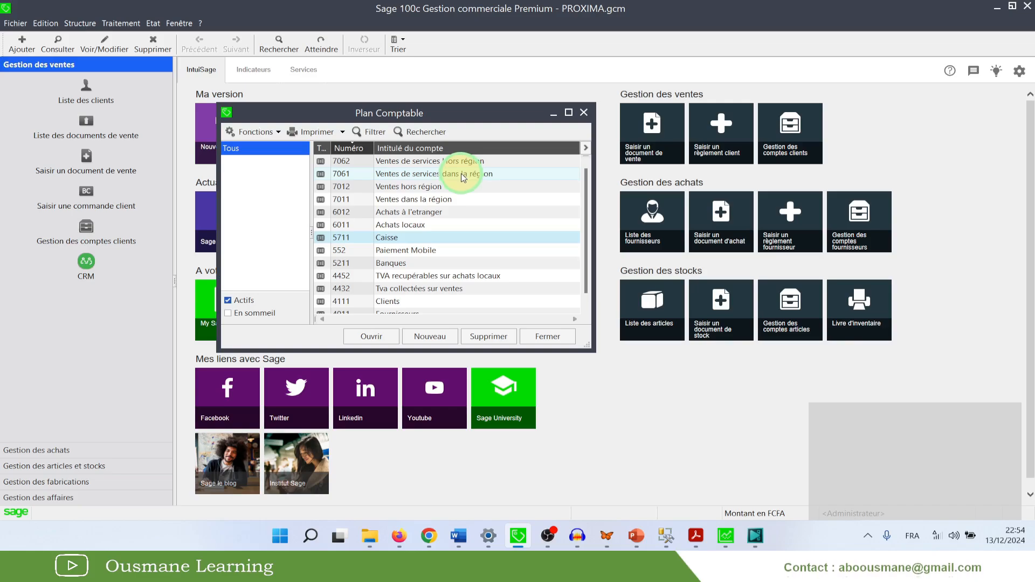